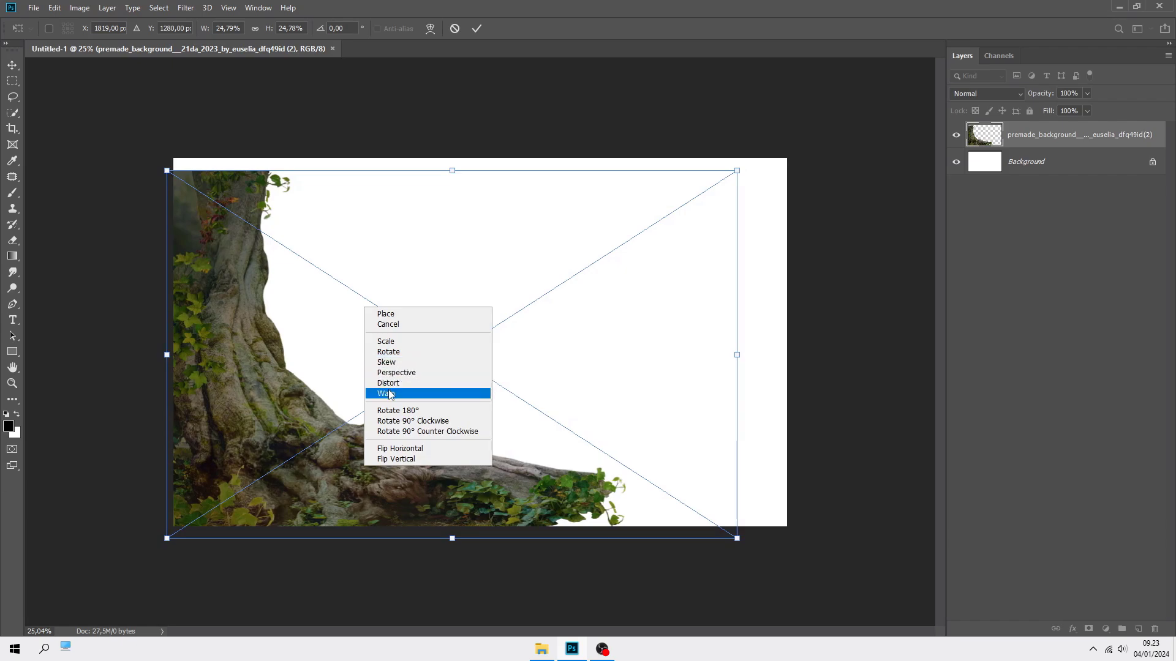
Step: Warp the placed tree image so the trunk stretches past the canvas's upper-left corner and the root end dips slightly lower
click(385, 393)
drag(237, 173, 131, 145)
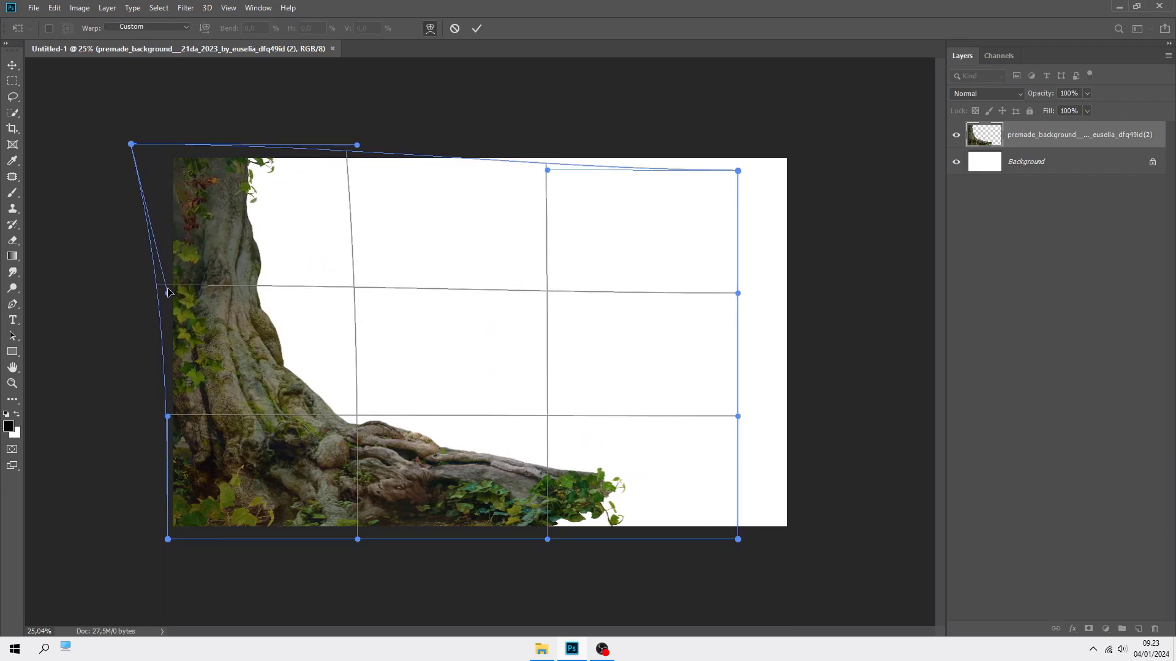
drag(168, 293, 141, 294)
drag(141, 218, 133, 217)
drag(178, 457, 172, 457)
drag(685, 514, 689, 528)
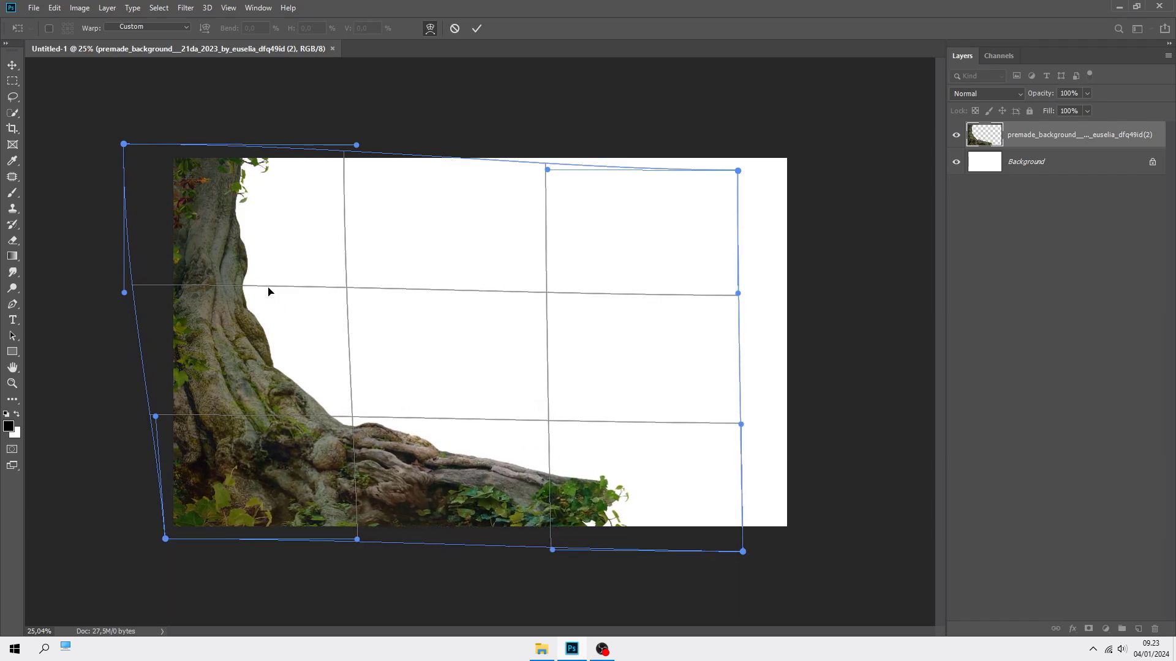
drag(268, 292, 277, 292)
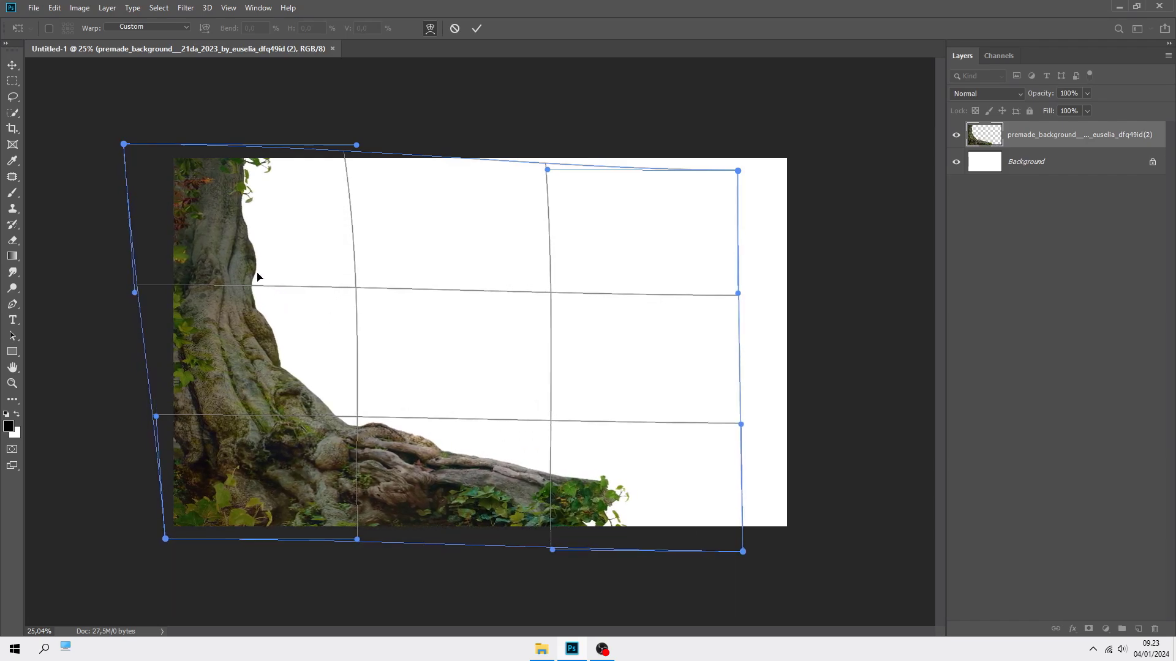
drag(123, 144, 117, 146)
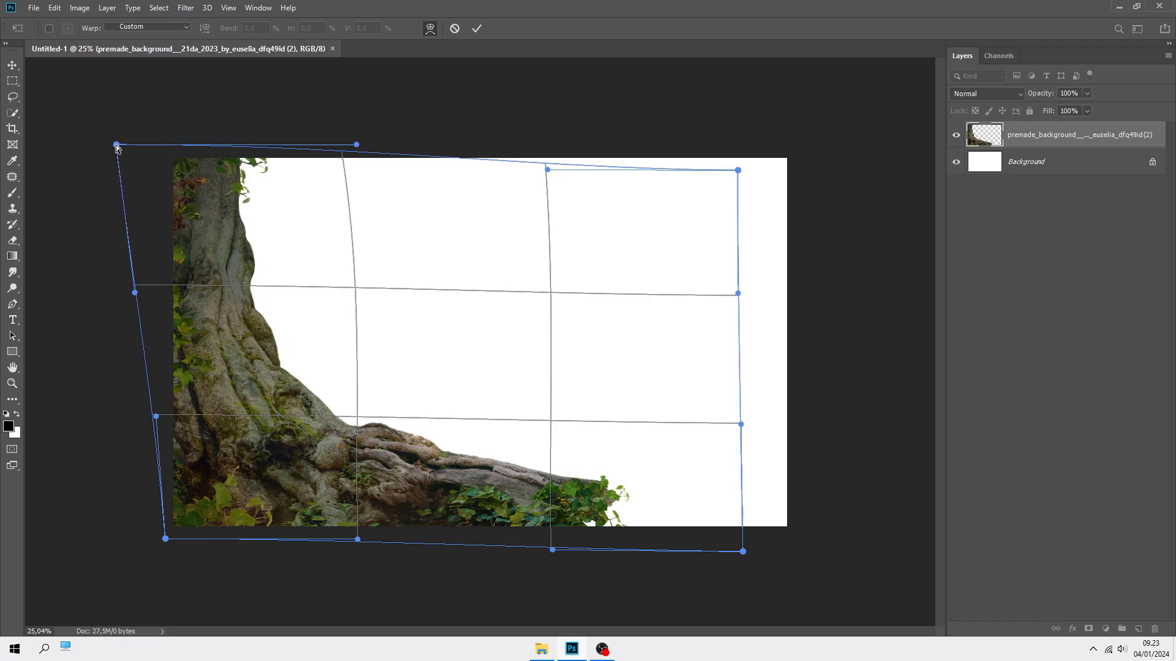
click(473, 28)
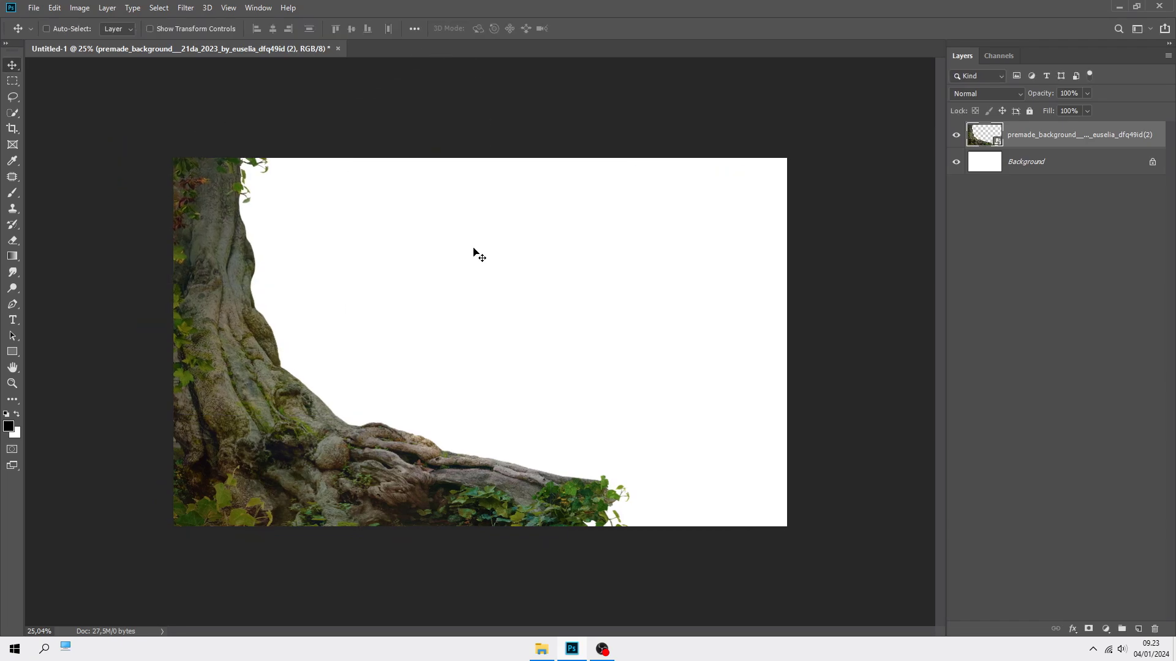
Step: Add a Solid Color fill layer in light orange #ffd092 and move it beneath the tree layer
scroll(468, 335, up, 2)
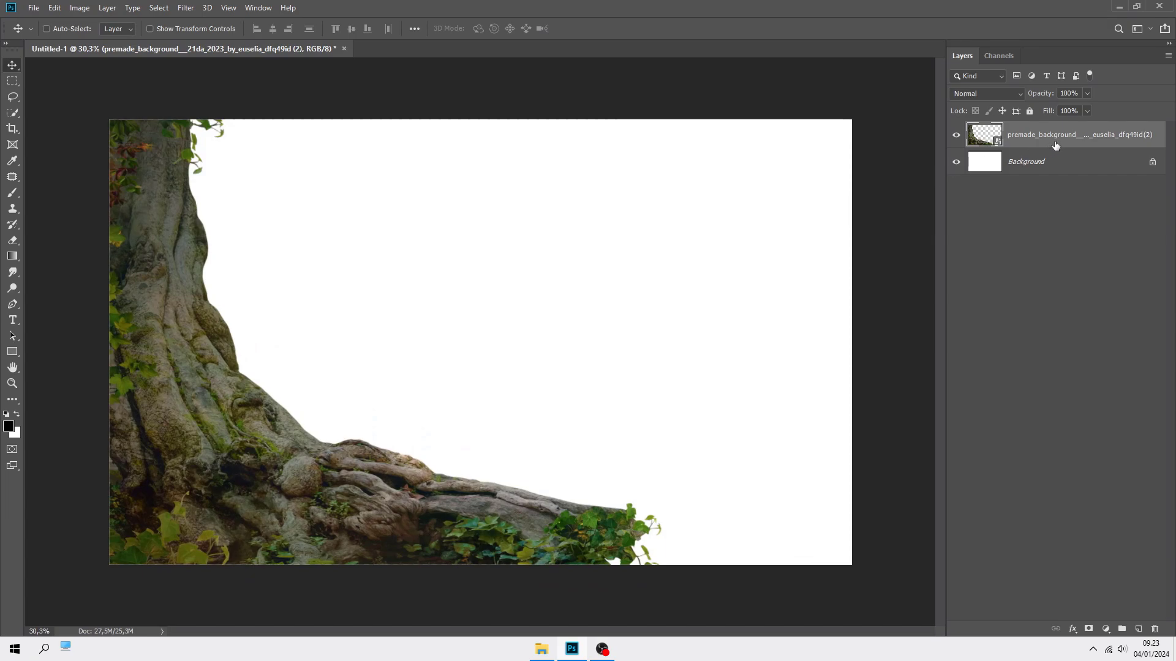
click(1106, 630)
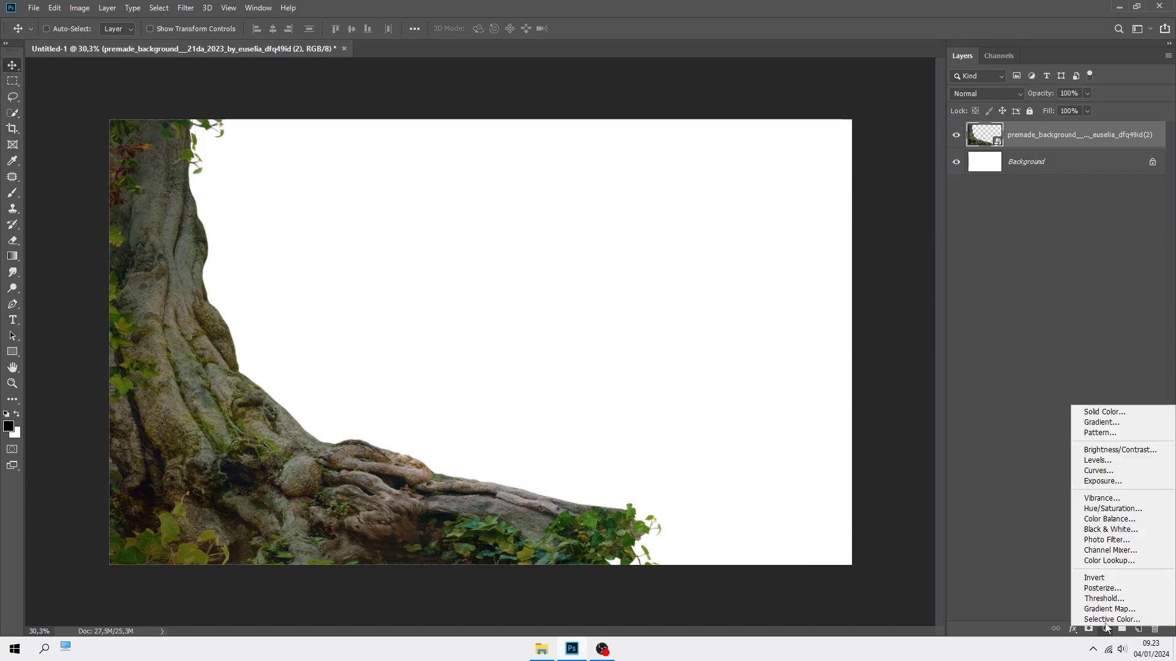
click(1102, 411)
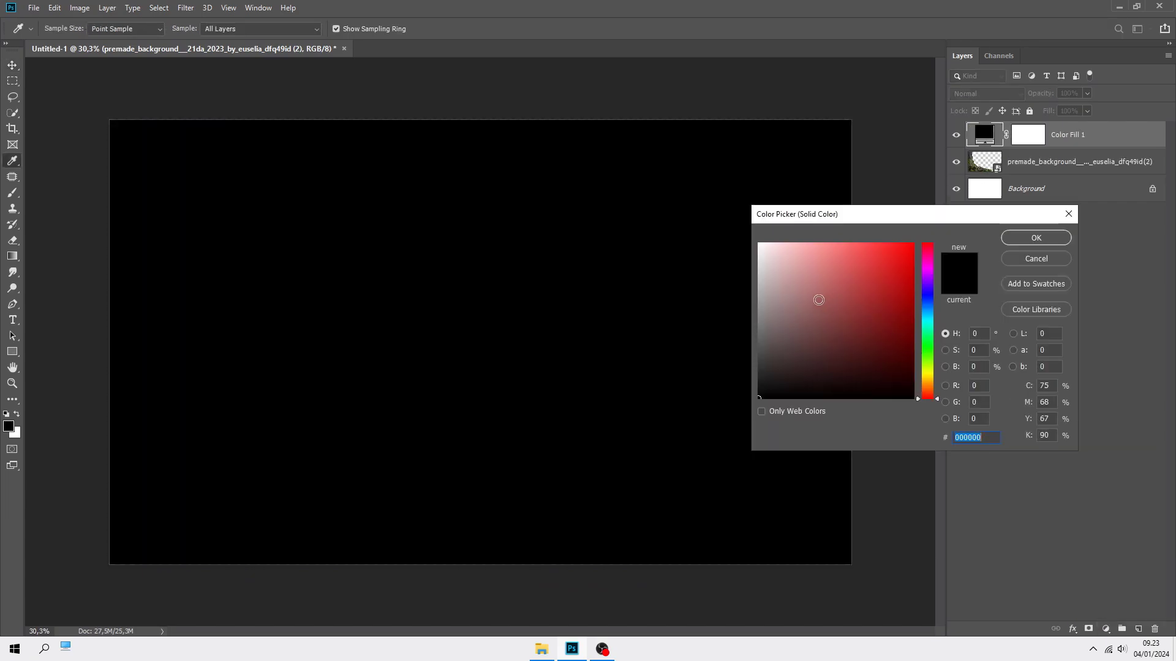
click(812, 296)
mouse_move(813, 296)
mouse_down()
mouse_move(812, 241)
mouse_move(824, 241)
mouse_up()
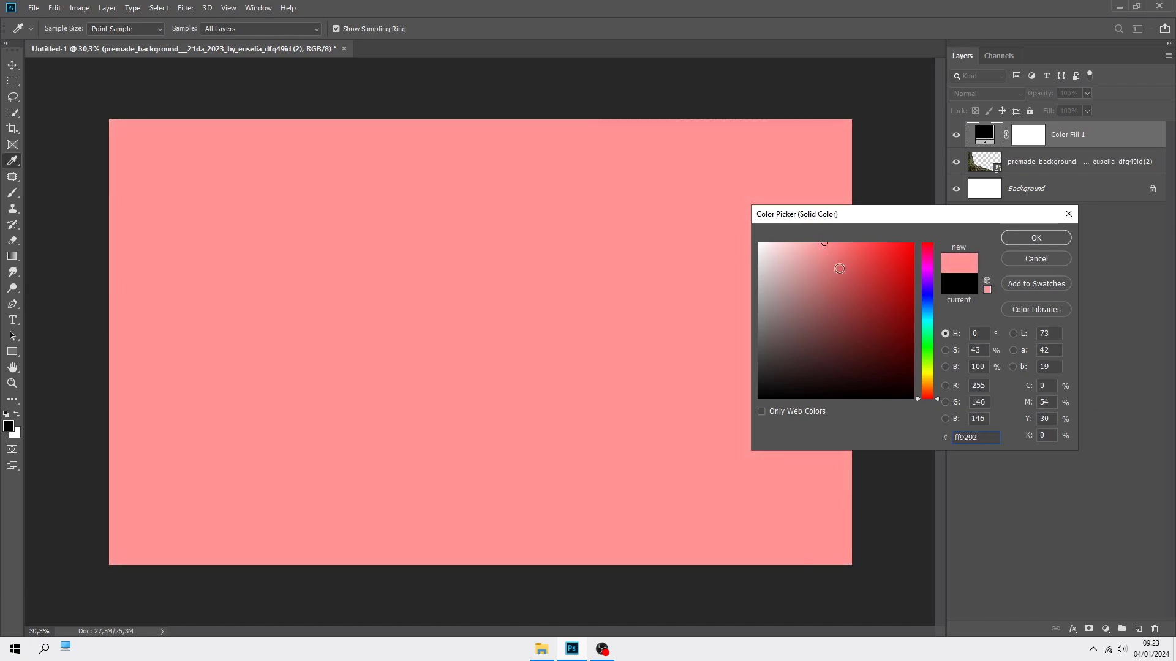
click(928, 385)
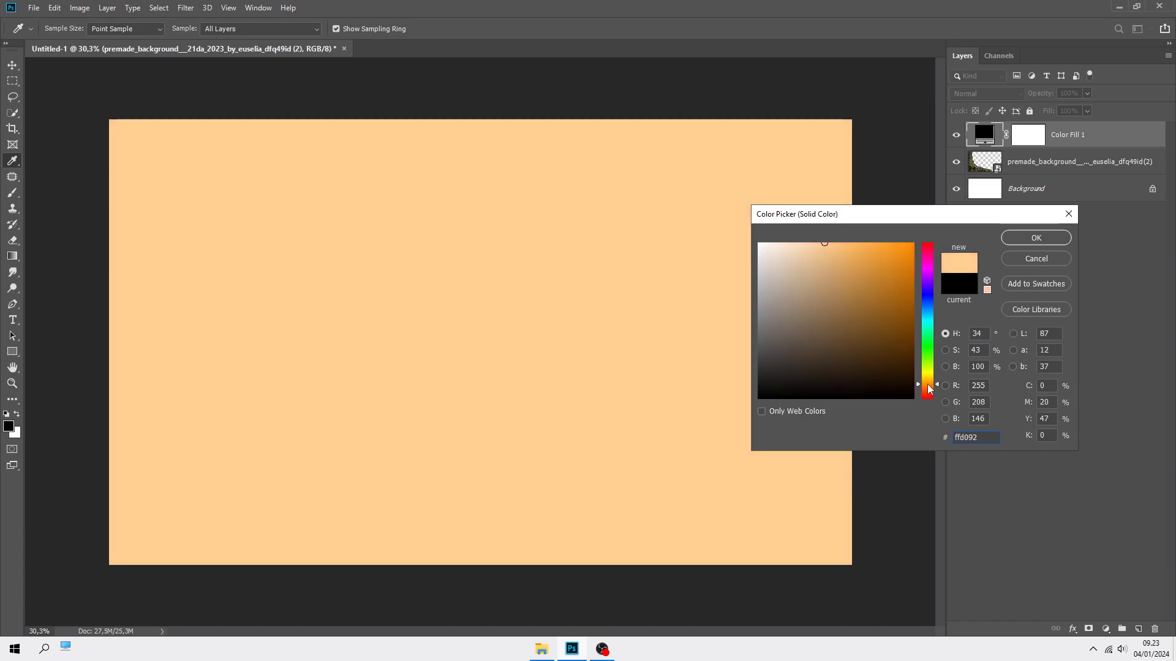
click(1032, 239)
drag(1075, 138, 1075, 167)
click(1071, 138)
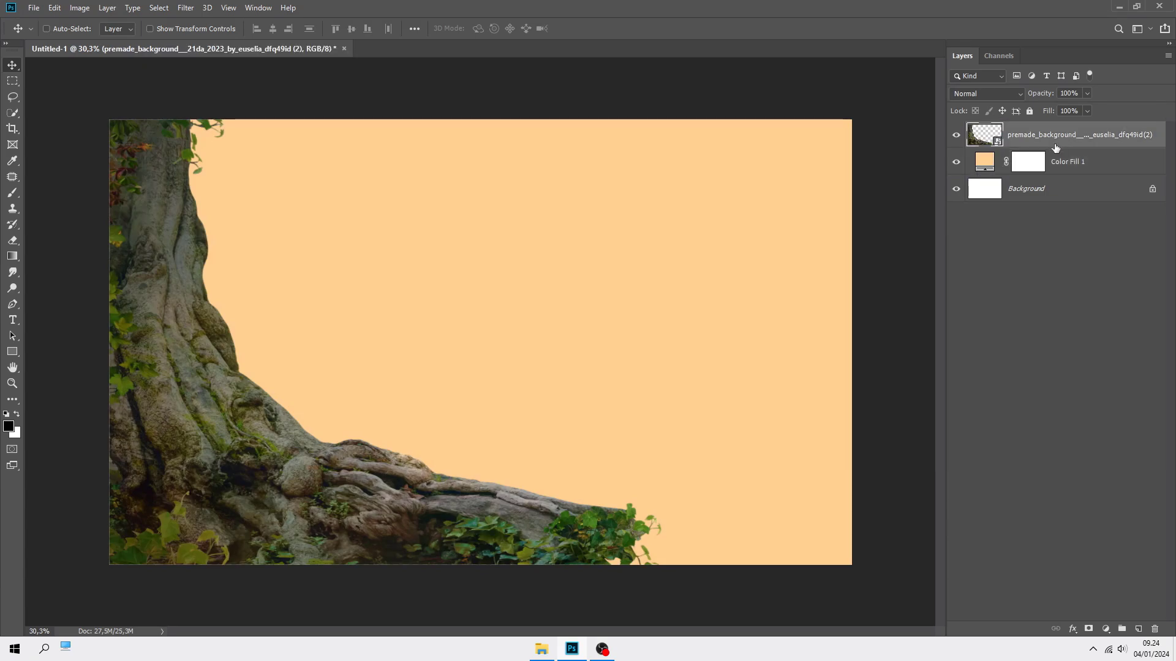
Step: Place the PNG cutout of the seated boy, scale it down and position him sitting on the tree roots
click(553, 646)
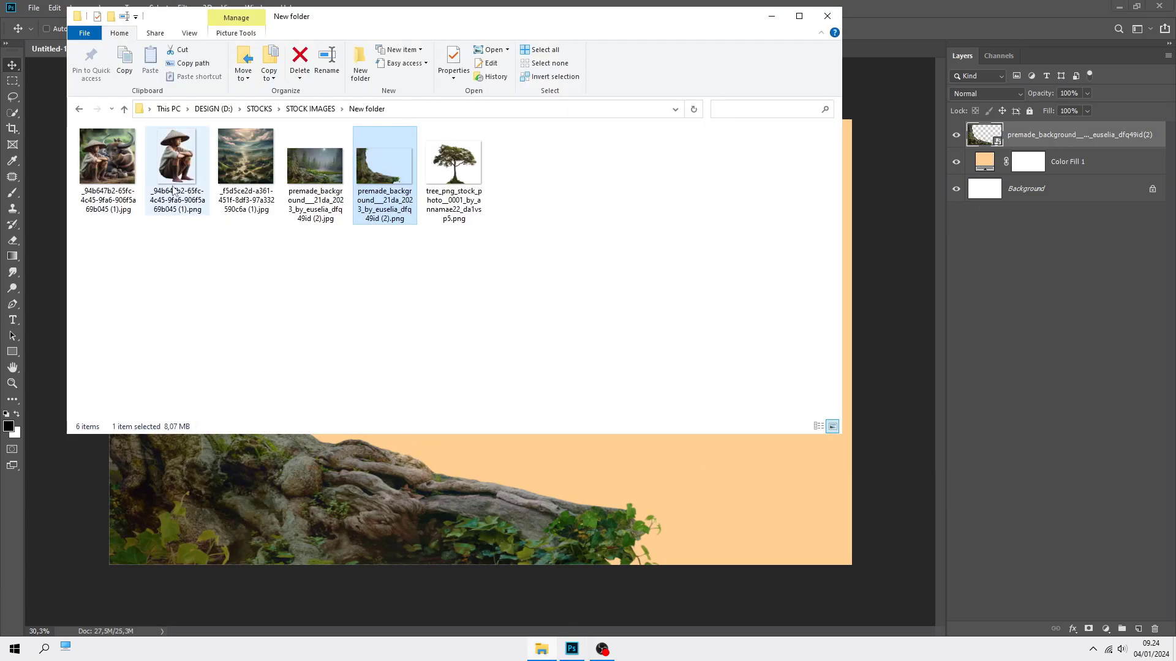
drag(173, 192, 352, 490)
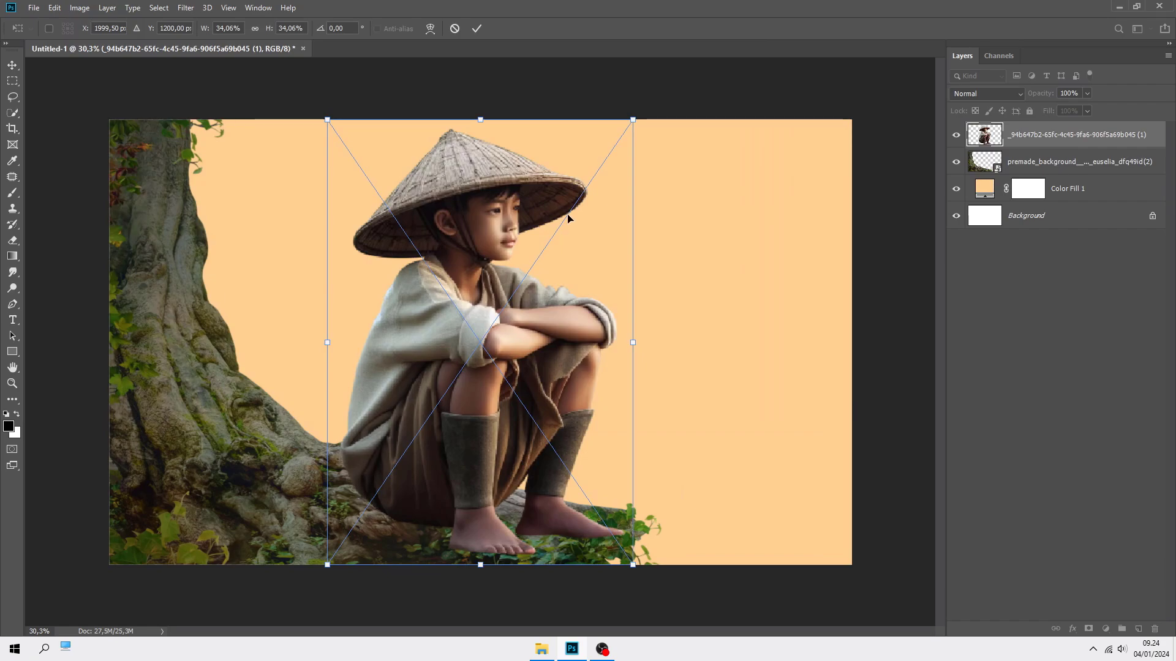
drag(634, 121, 548, 233)
drag(519, 275, 380, 335)
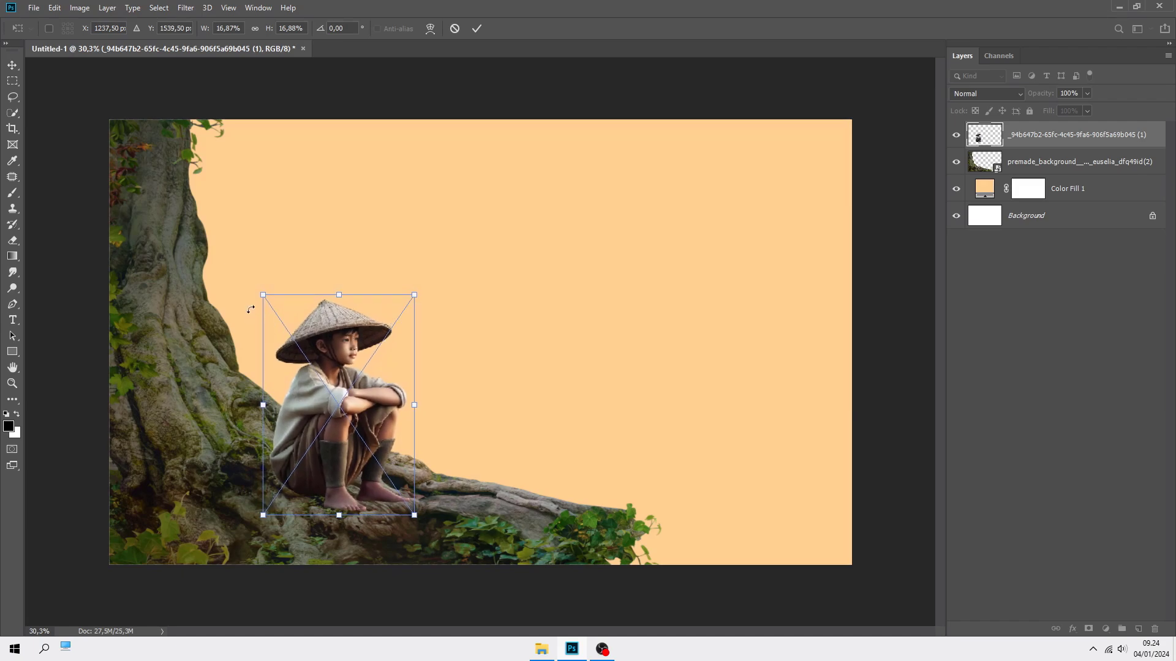
drag(257, 295, 236, 256)
key(Return)
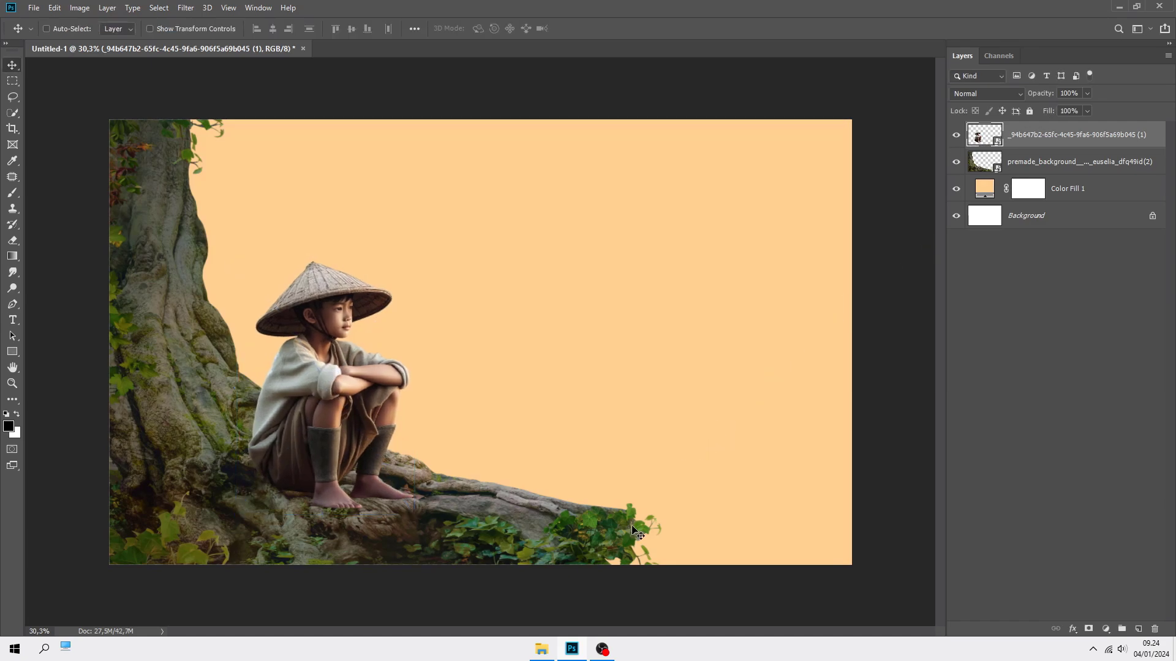
Step: Place the rice-terrace landscape JPG in the document and move its layer beneath the tree layer
click(543, 647)
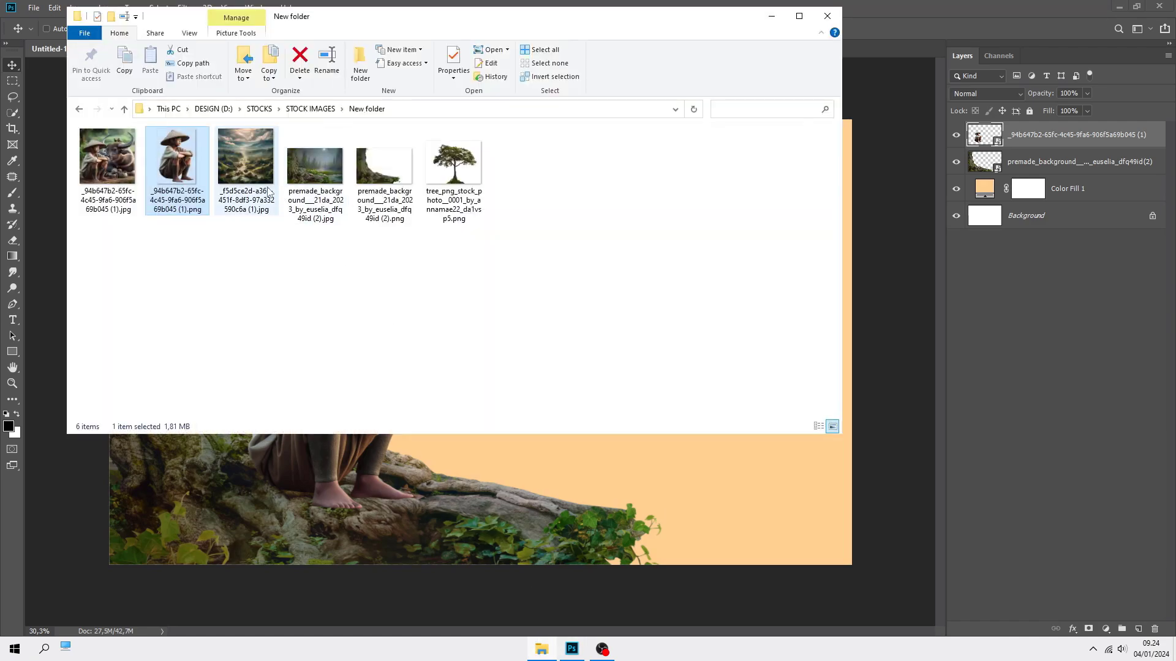
drag(245, 164, 446, 520)
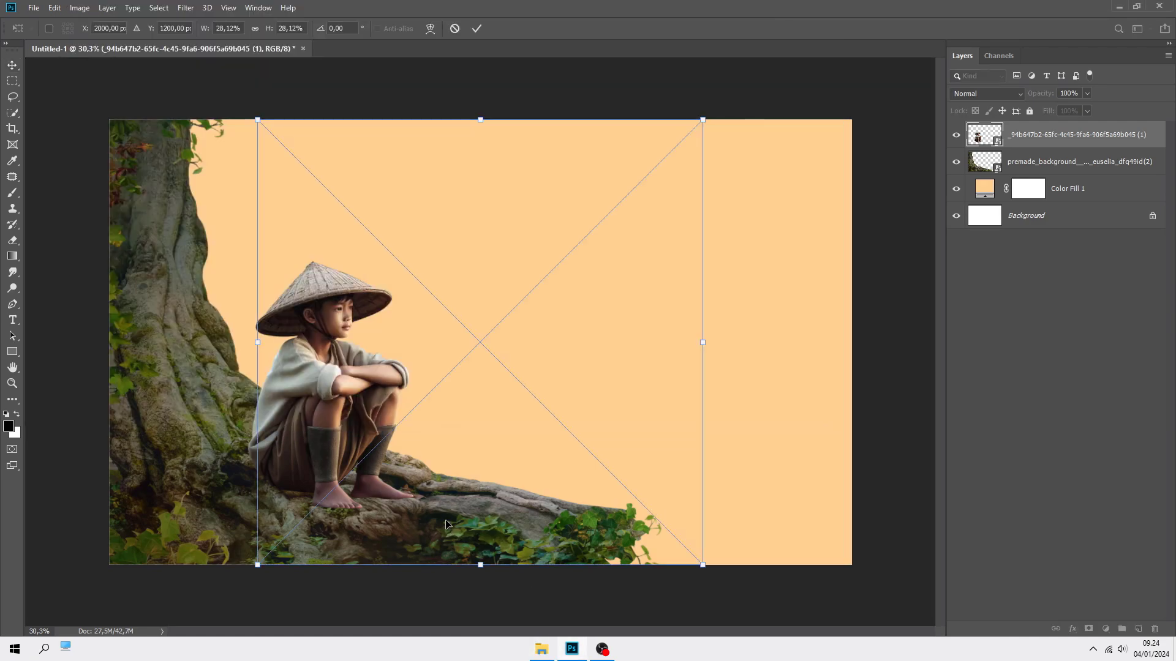
click(477, 29)
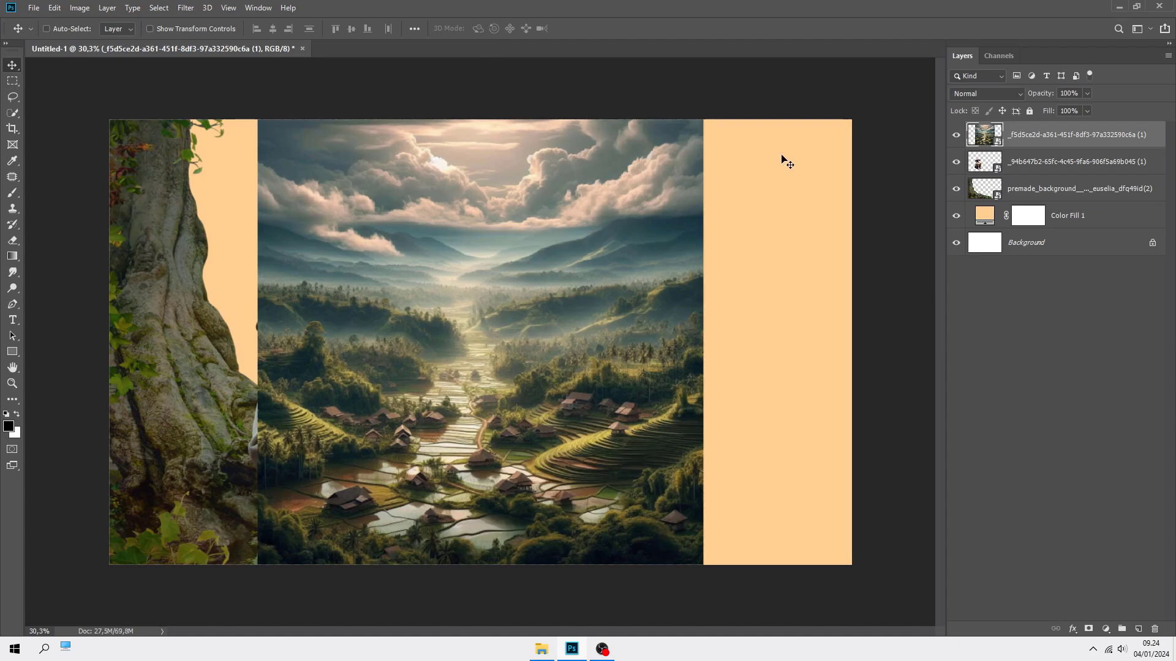
drag(1012, 139, 1015, 191)
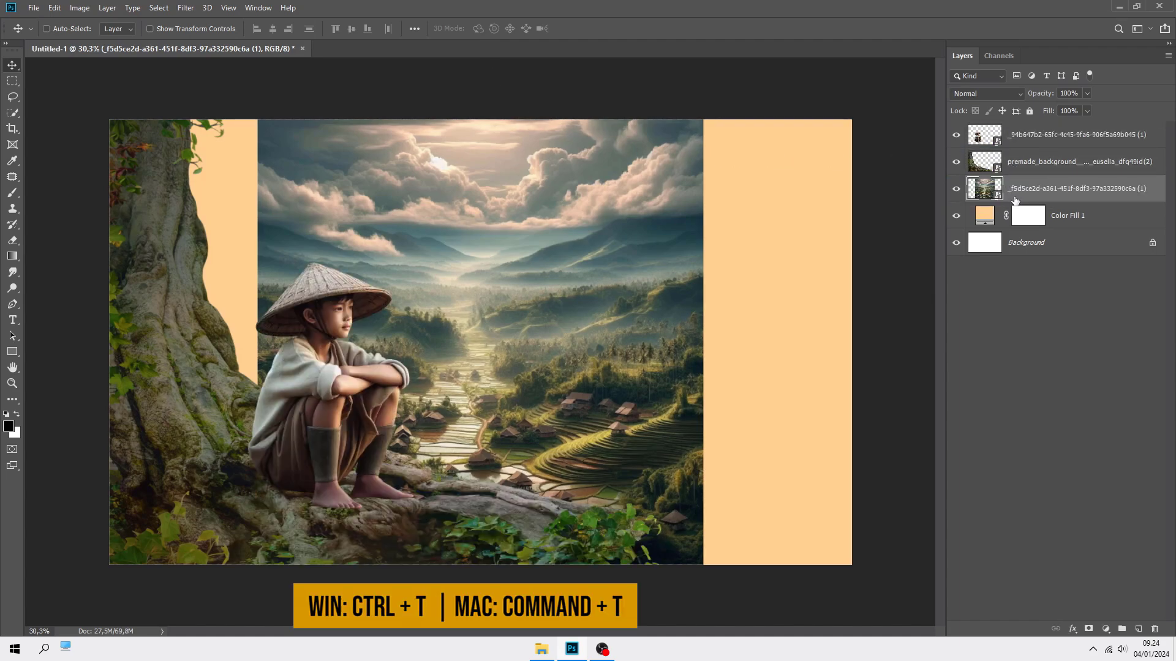
Step: Transform the landscape to 42.20% width and 28.13% height so it fills the canvas behind and beside the tree
key(ctrl+t)
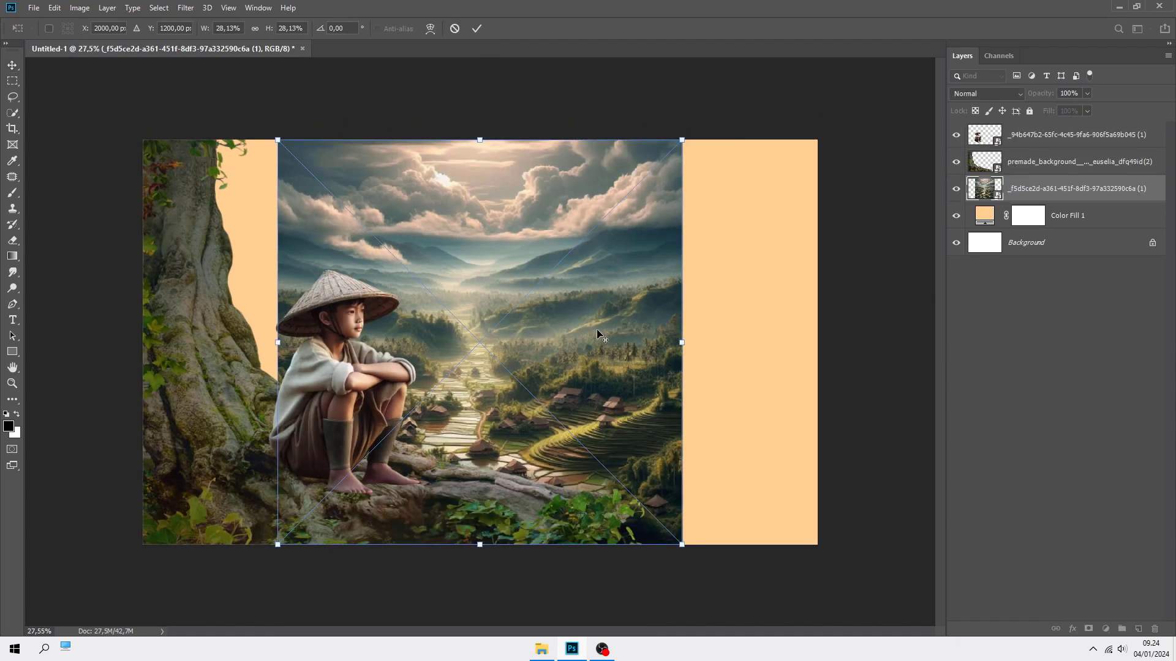
drag(681, 544, 836, 659)
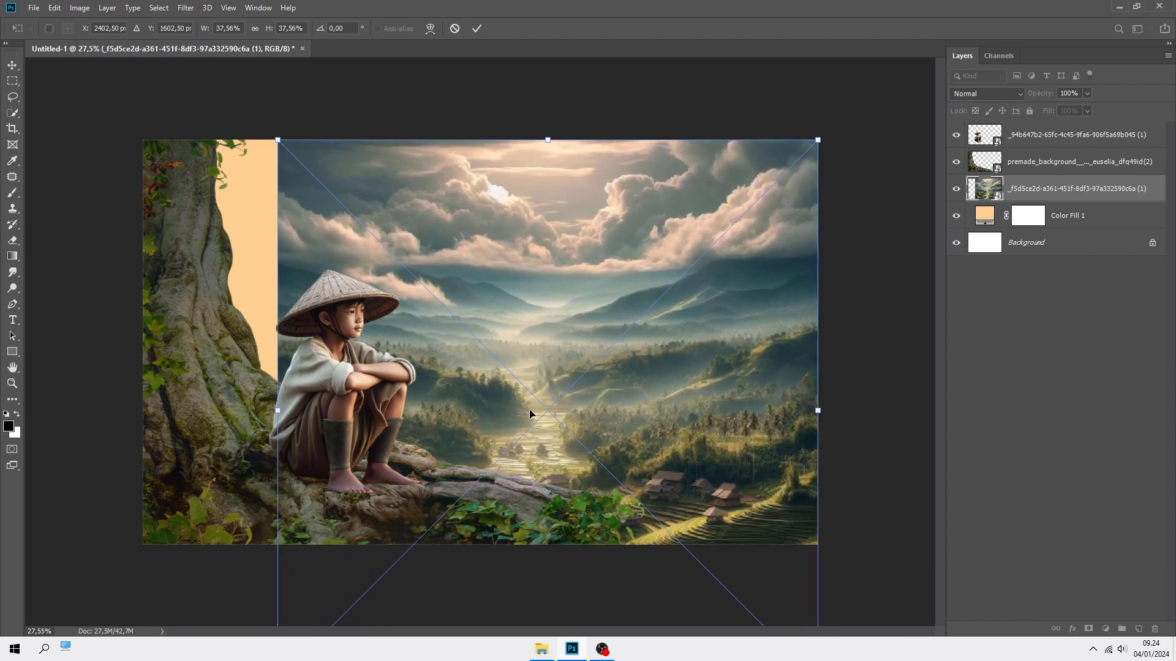
key(ctrl+0)
drag(329, 192, 237, 175)
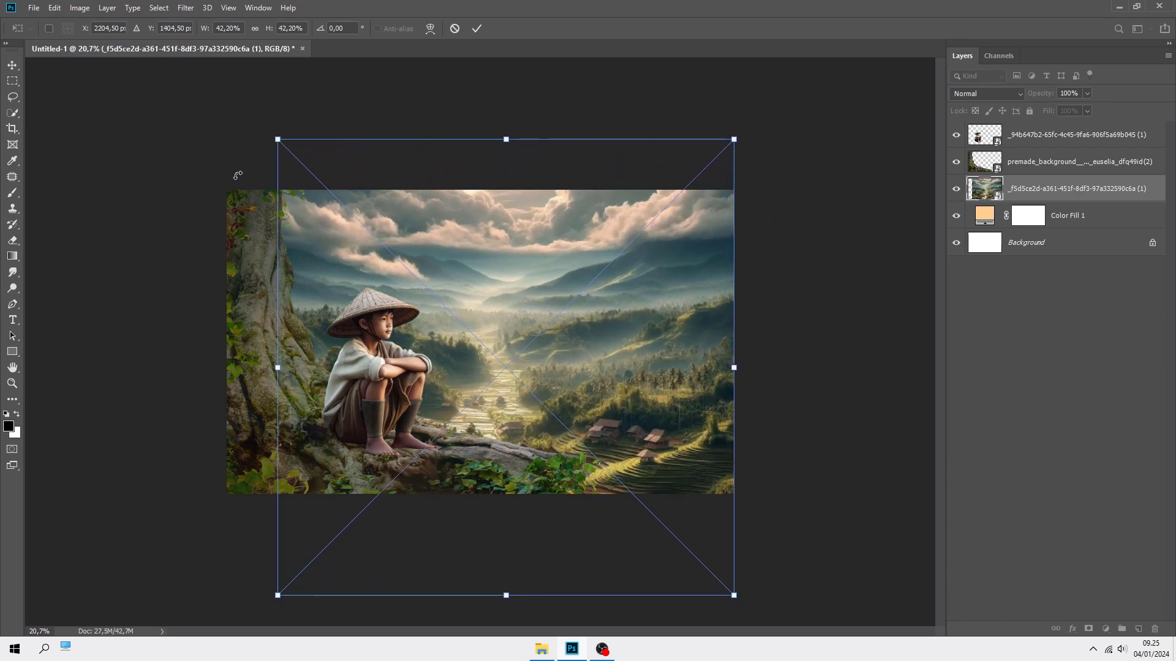
drag(506, 139, 507, 191)
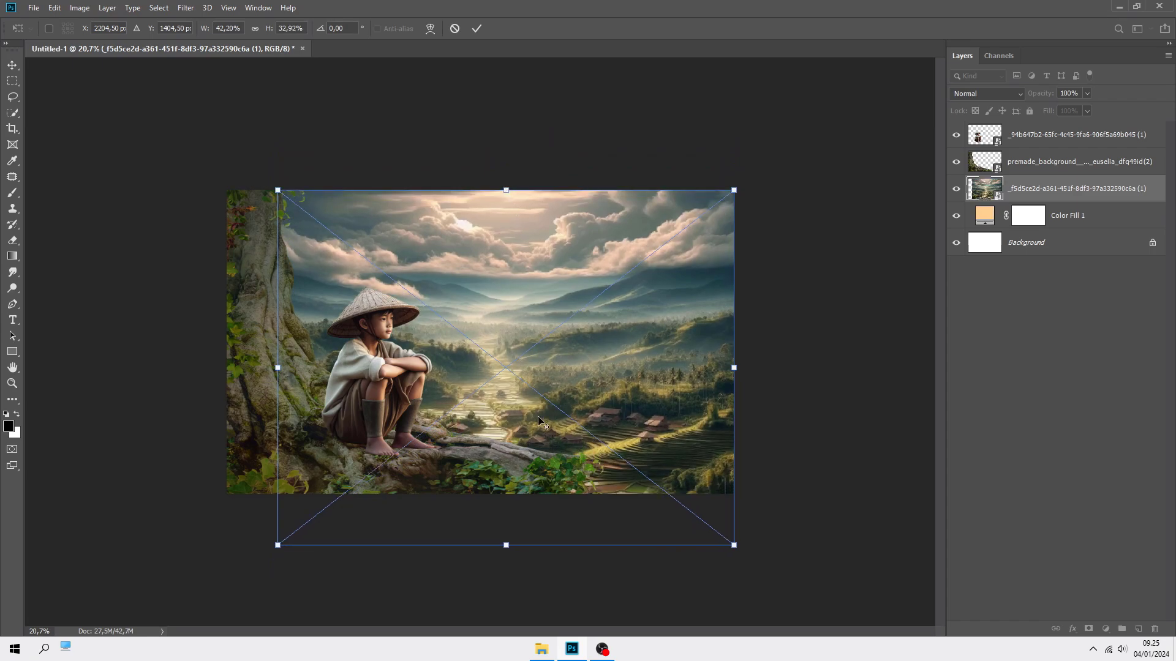
drag(509, 545, 518, 496)
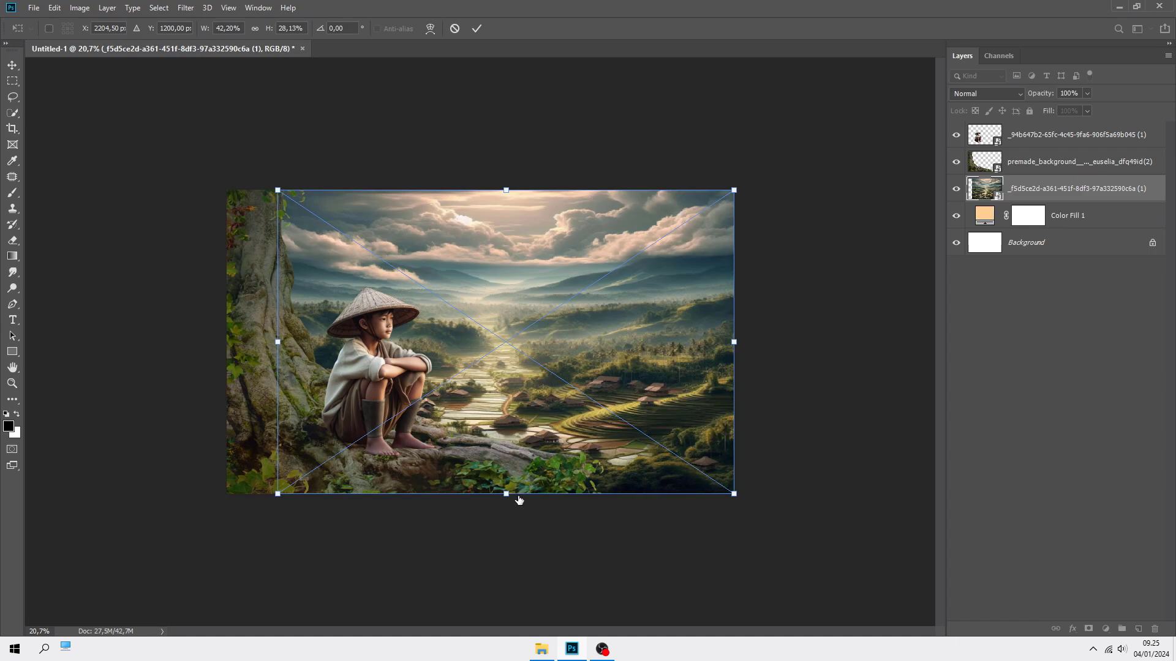
key(Return)
Step: Set the landscape layer's blend mode to Multiply
key(ctrl+plus)
key(ctrl+plus)
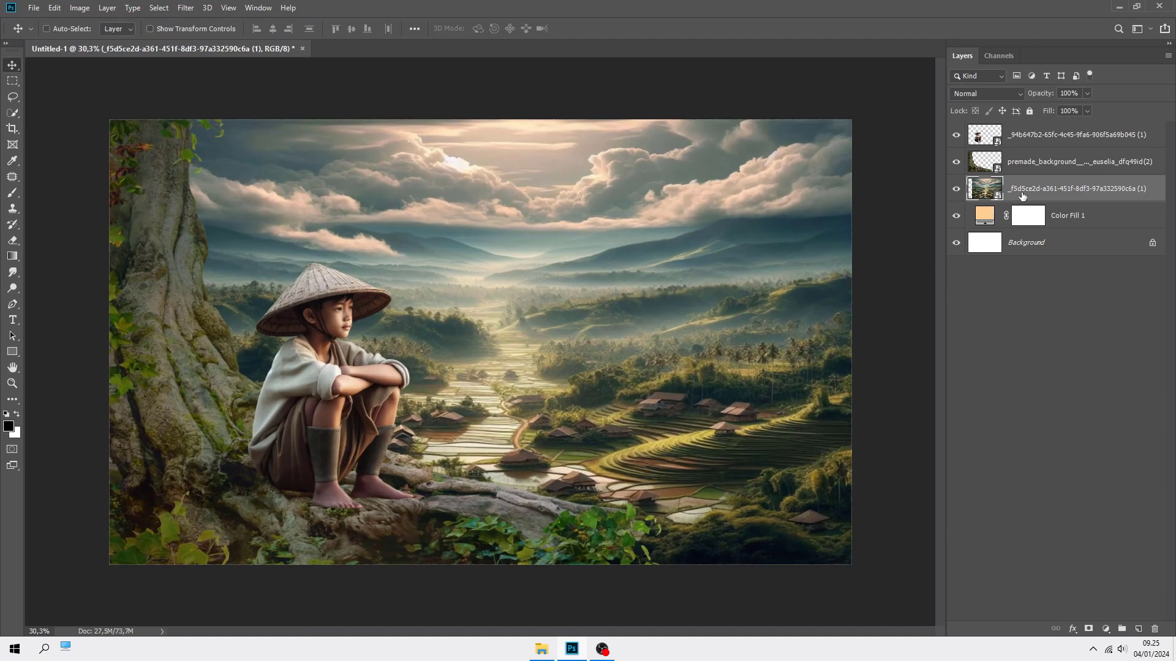
click(986, 93)
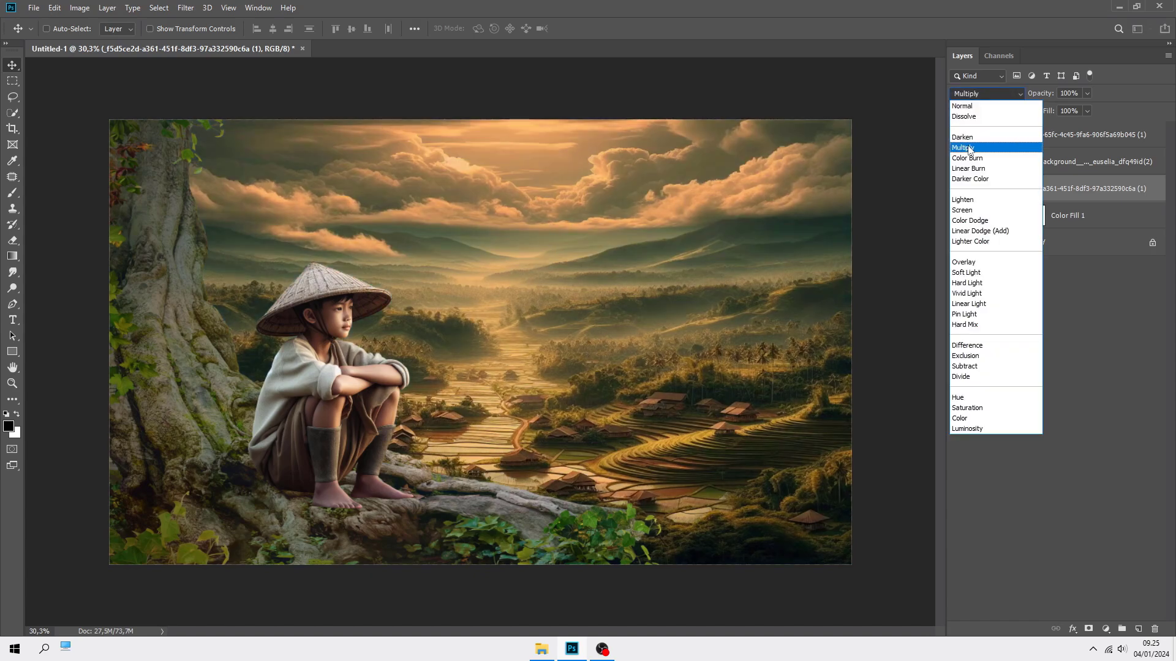
click(968, 149)
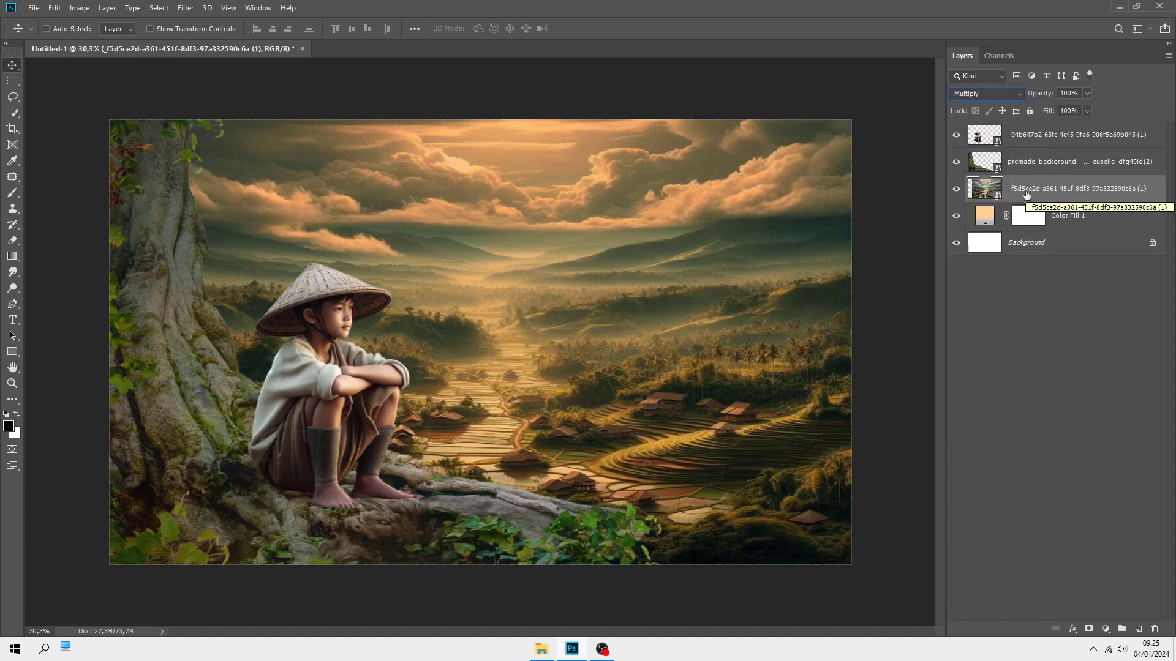
Step: Add an empty layer directly above the color fill and set the Gradient tool to the Linear style
click(1087, 218)
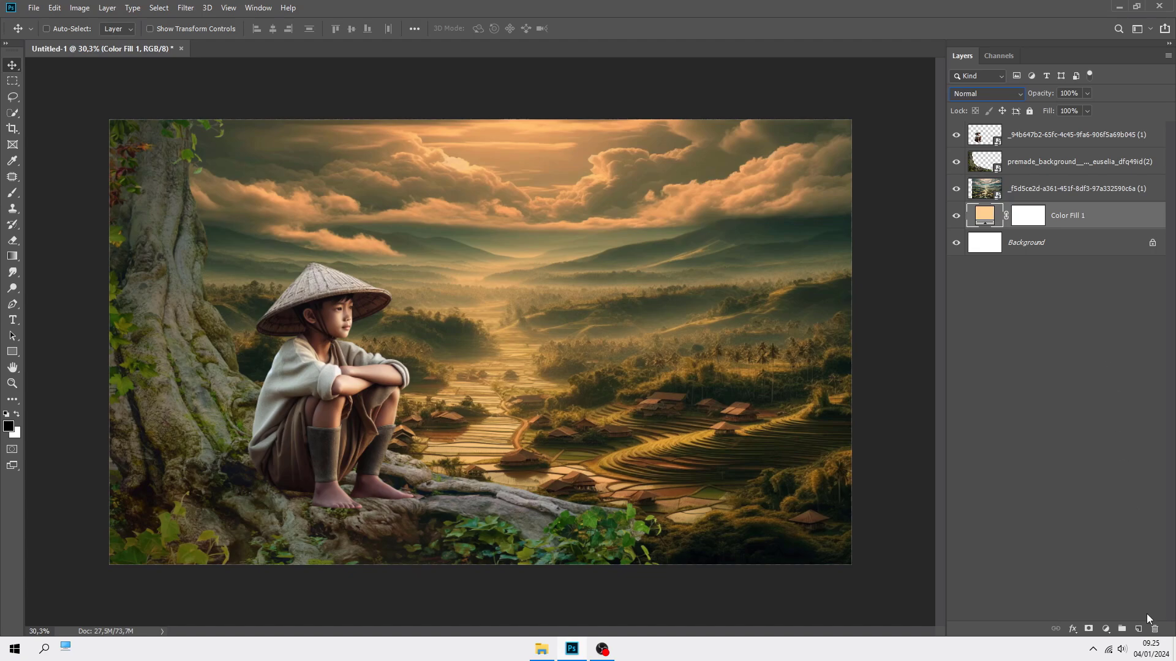
click(1139, 629)
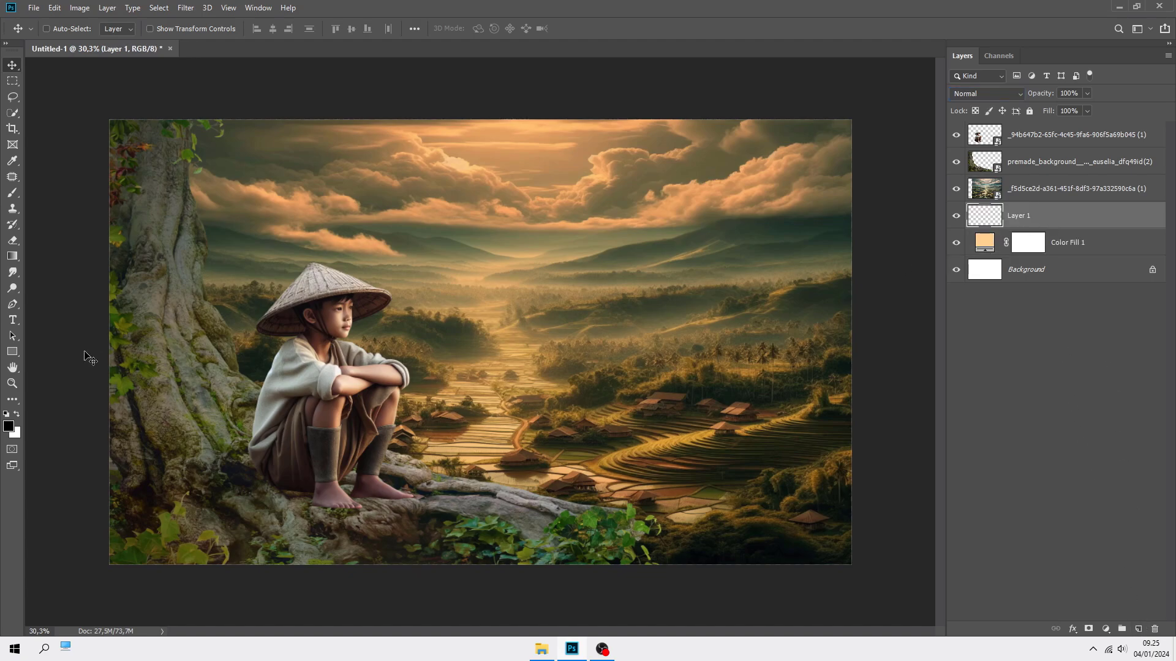
click(13, 256)
click(61, 256)
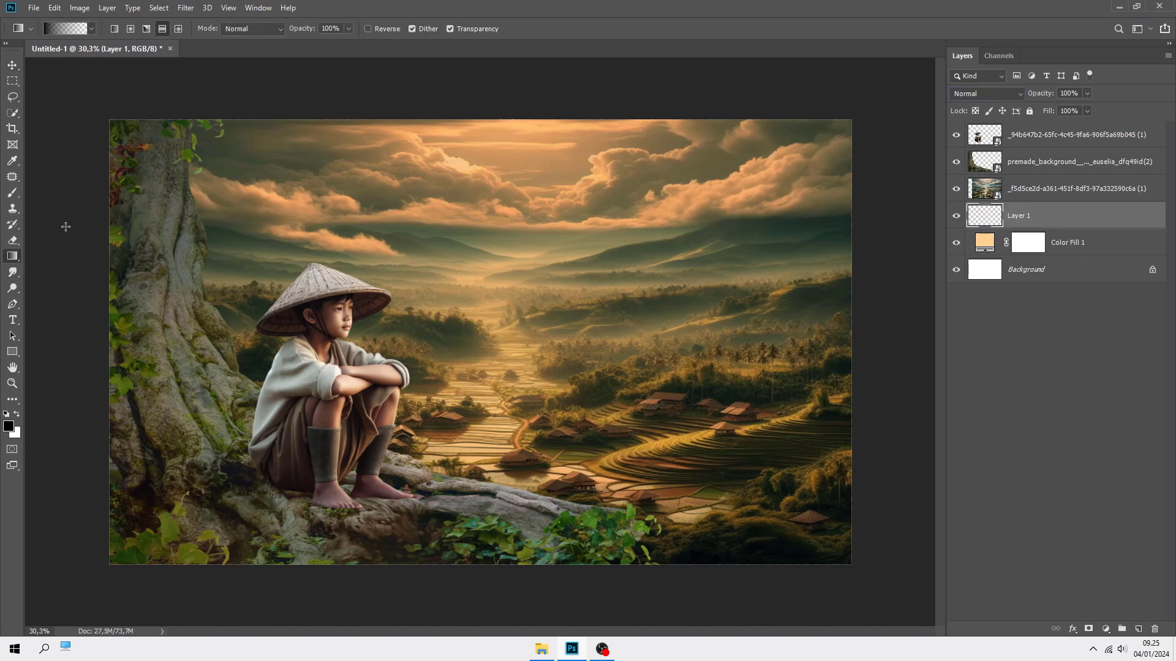
click(91, 29)
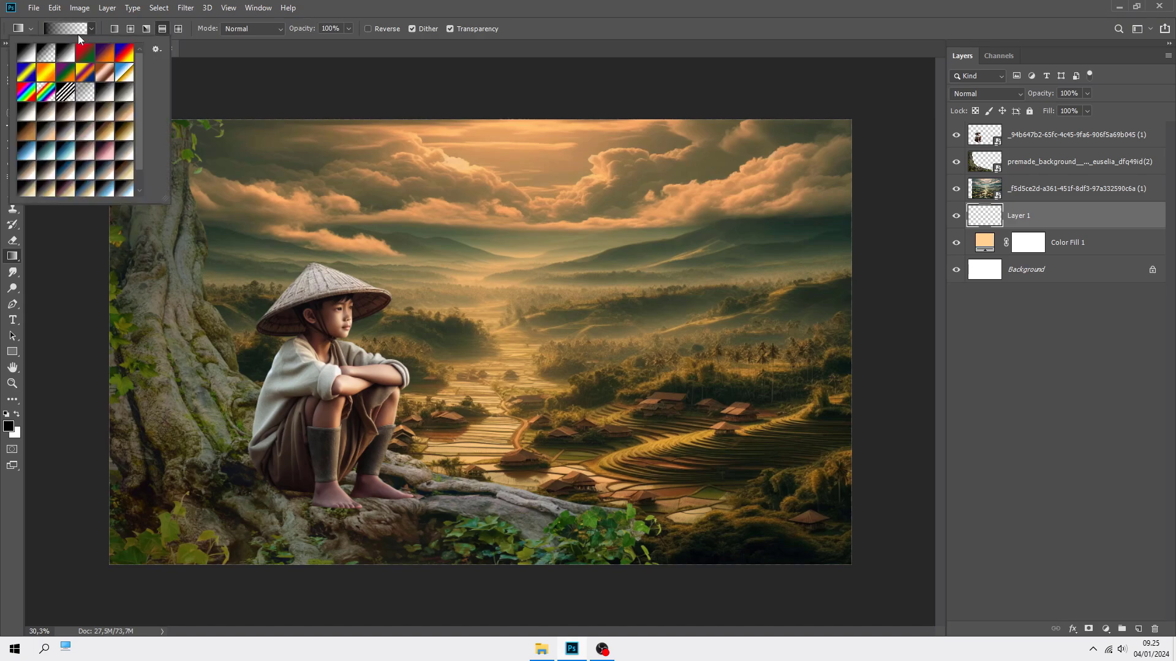
click(116, 28)
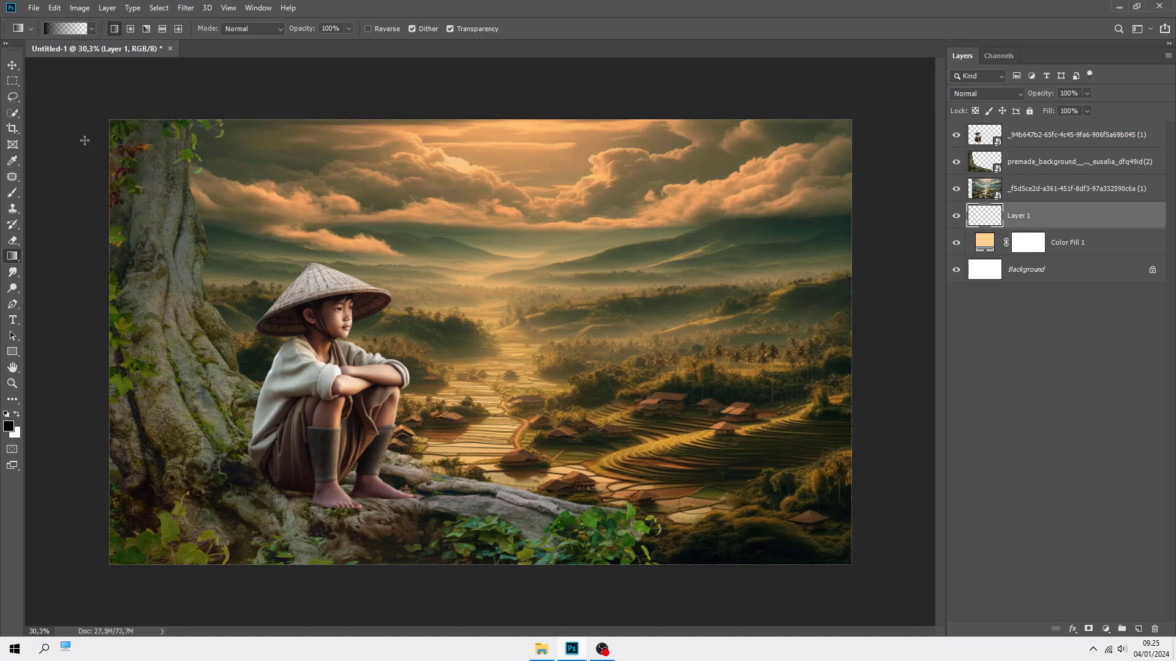
Step: Set the foreground color to a muted grey-blue, about #6c889e
click(8, 426)
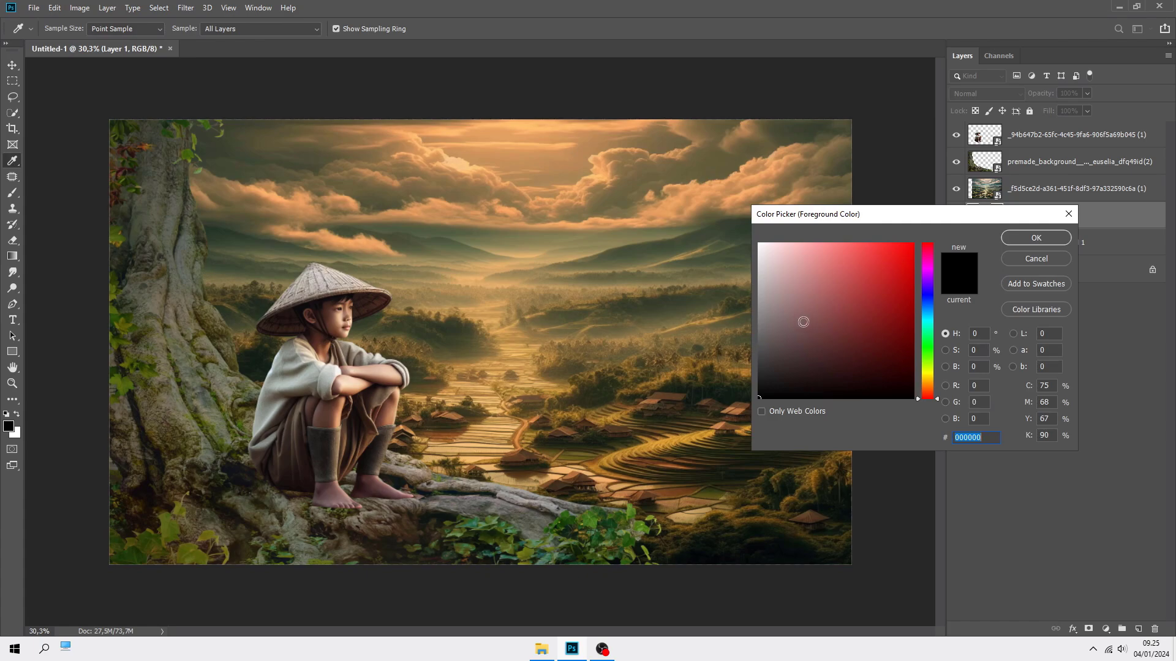
click(809, 320)
drag(808, 320, 806, 302)
drag(929, 317, 931, 309)
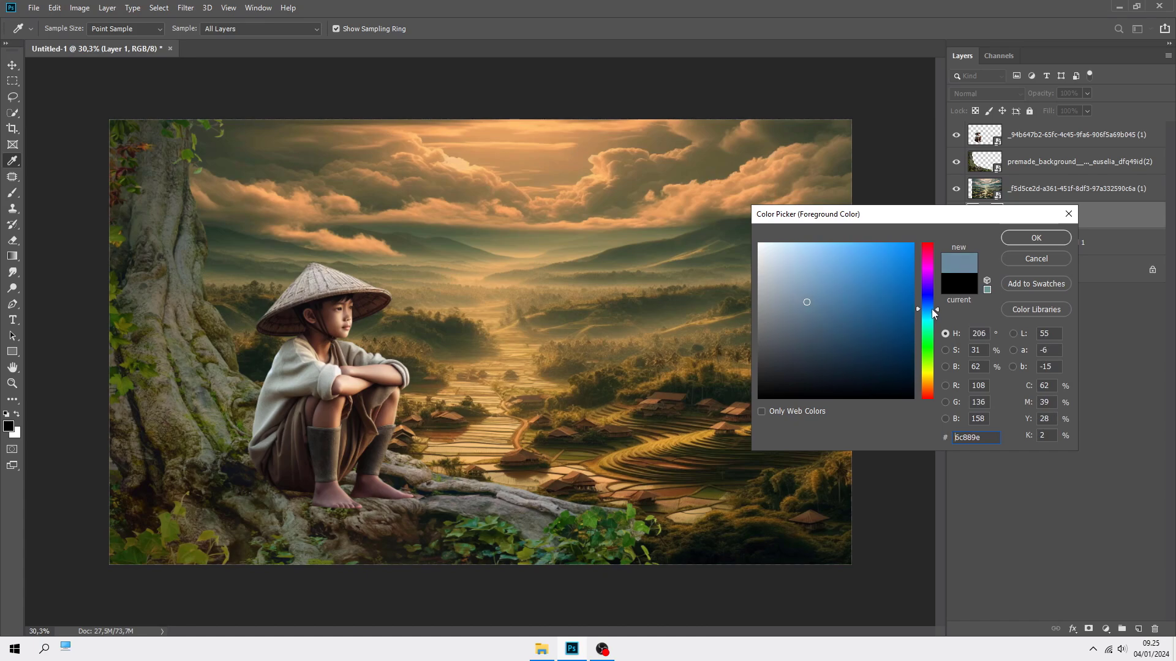
click(1032, 238)
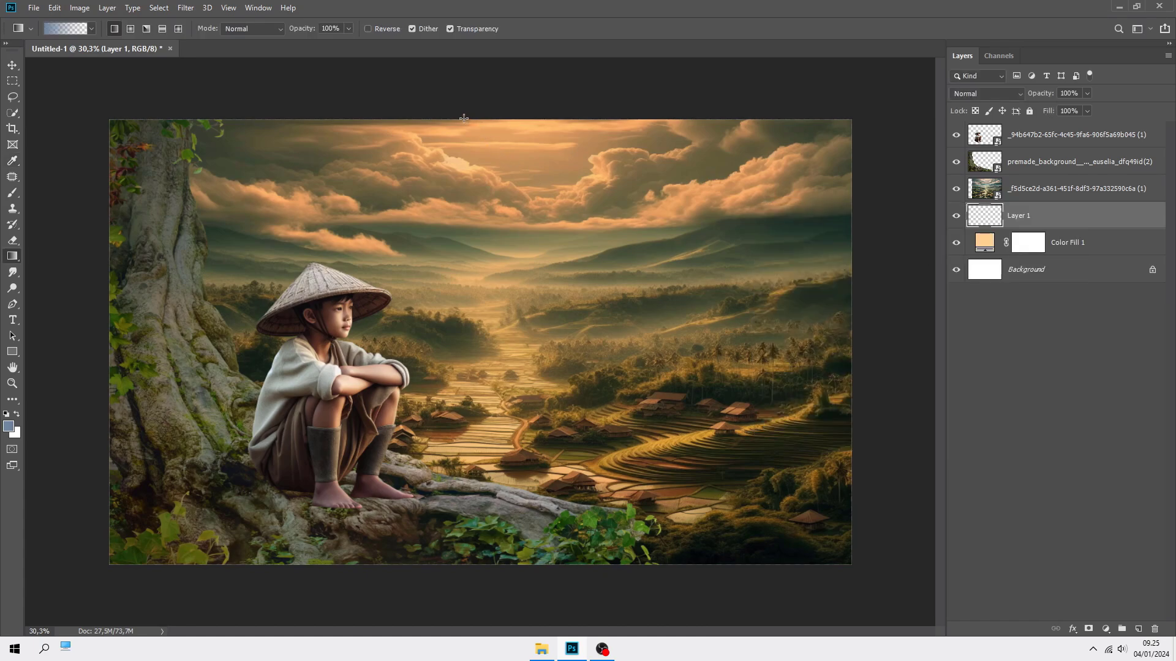
Step: Draw a grey-blue to transparent gradient from the canvas's top edge straight down to just below mid-height, comparing the image with and without it
drag(464, 118, 463, 384)
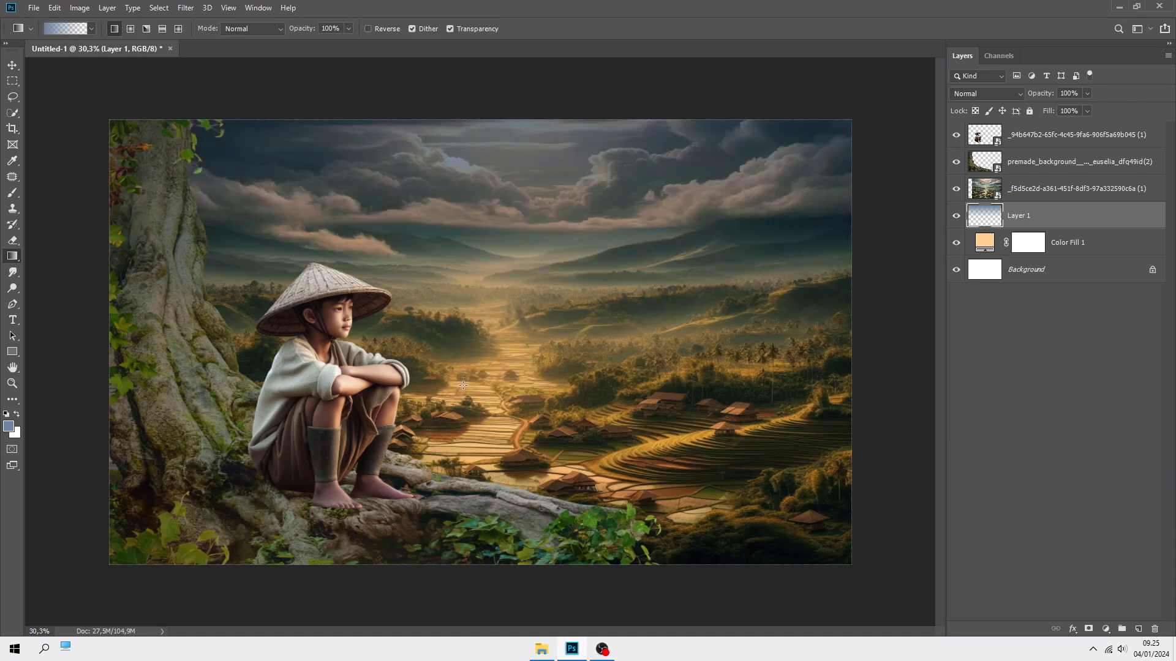
click(956, 215)
click(956, 216)
key(v)
Step: Clip a Levels adjustment to the tree layer with the midtone input at 0.96 and the white input at 228
click(1049, 167)
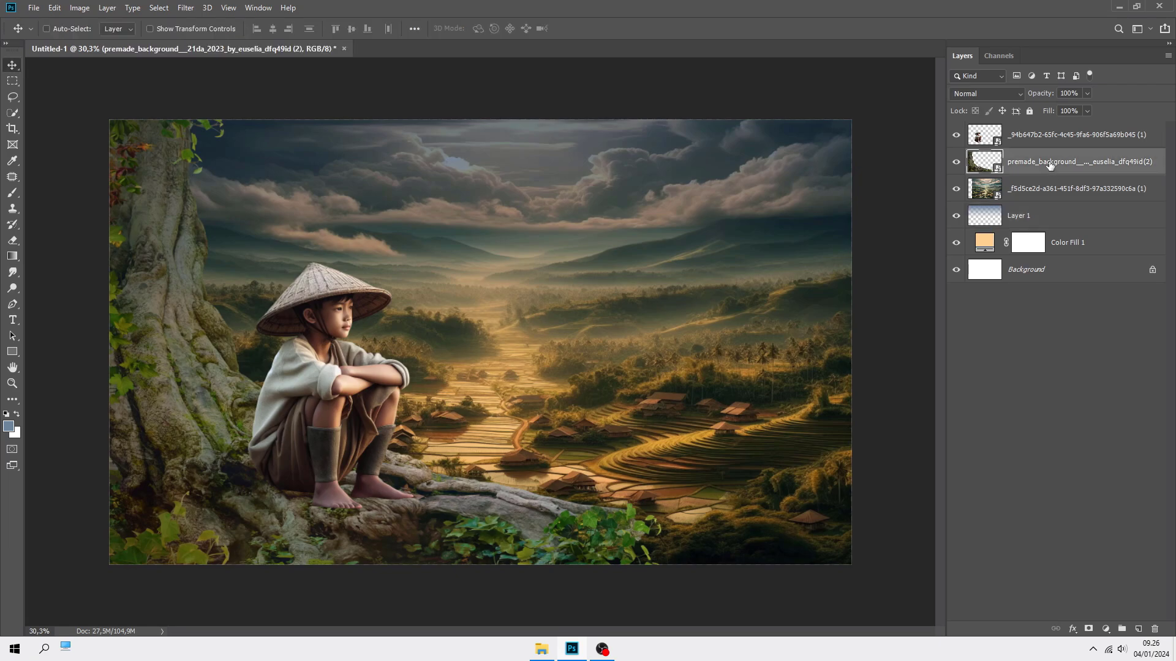
click(1106, 629)
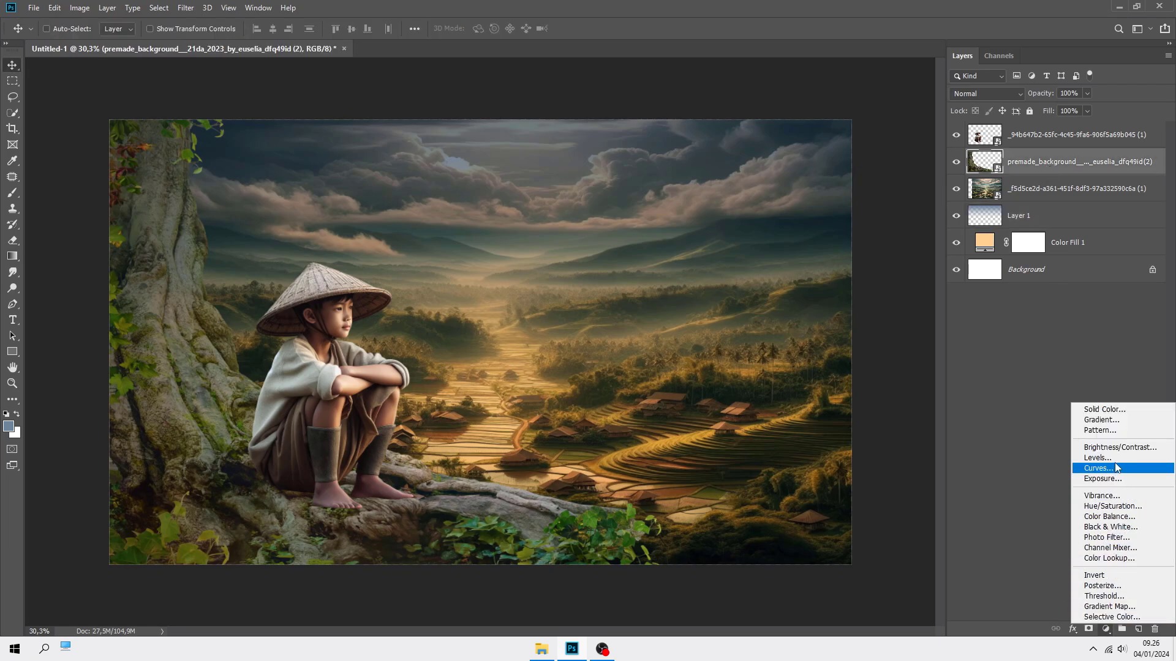
click(1093, 467)
click(855, 441)
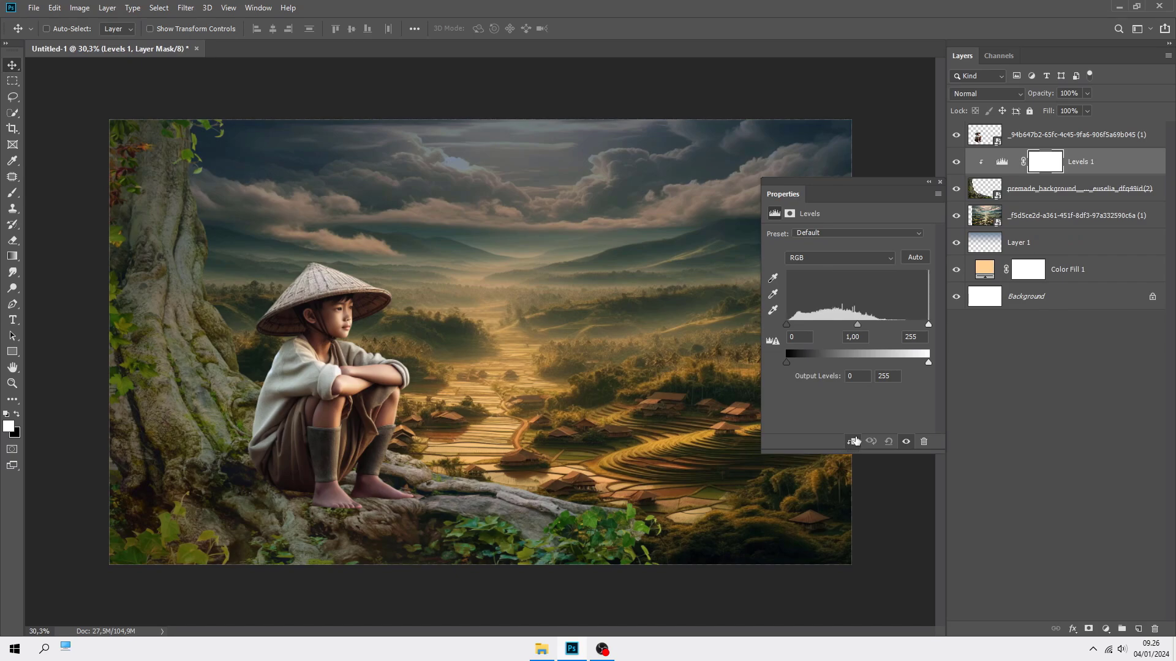
drag(858, 325, 859, 325)
drag(860, 323, 918, 325)
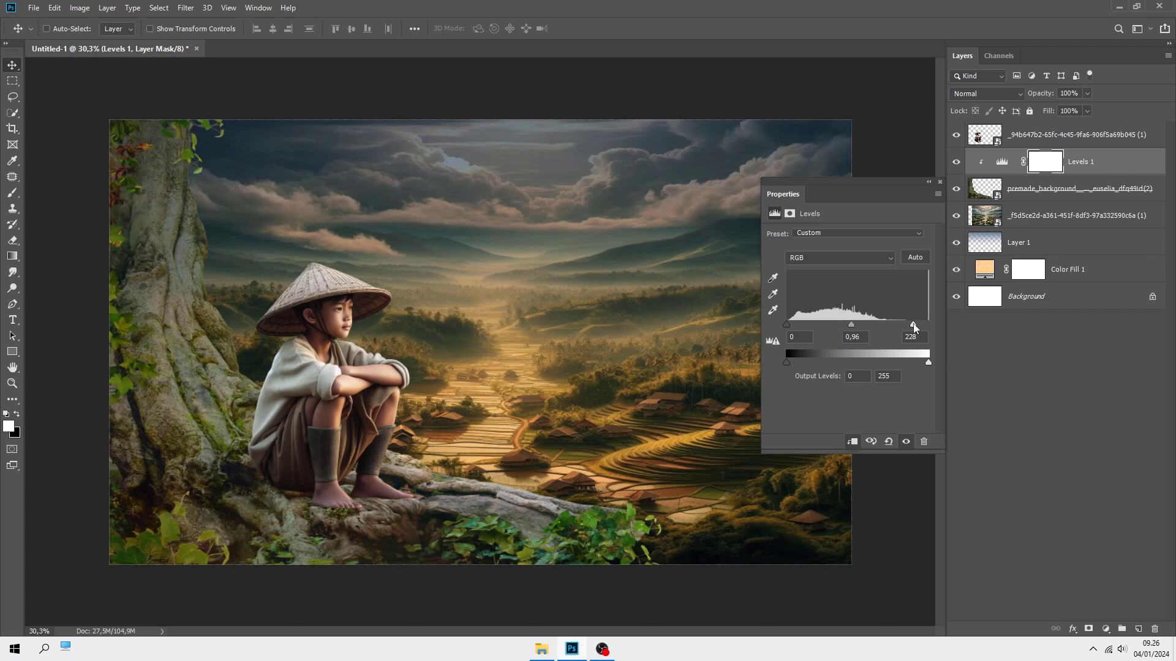
click(939, 182)
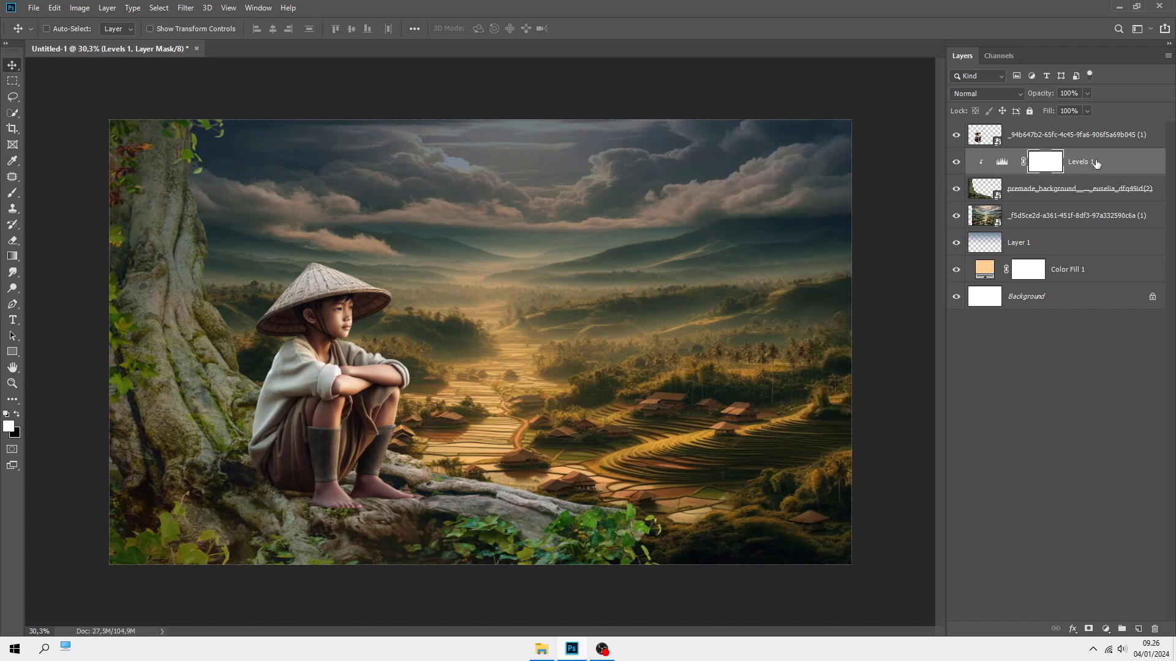
Step: Clip a Hue/Saturation adjustment to the tree layer above the Levels and lower its saturation to about -62
click(1105, 629)
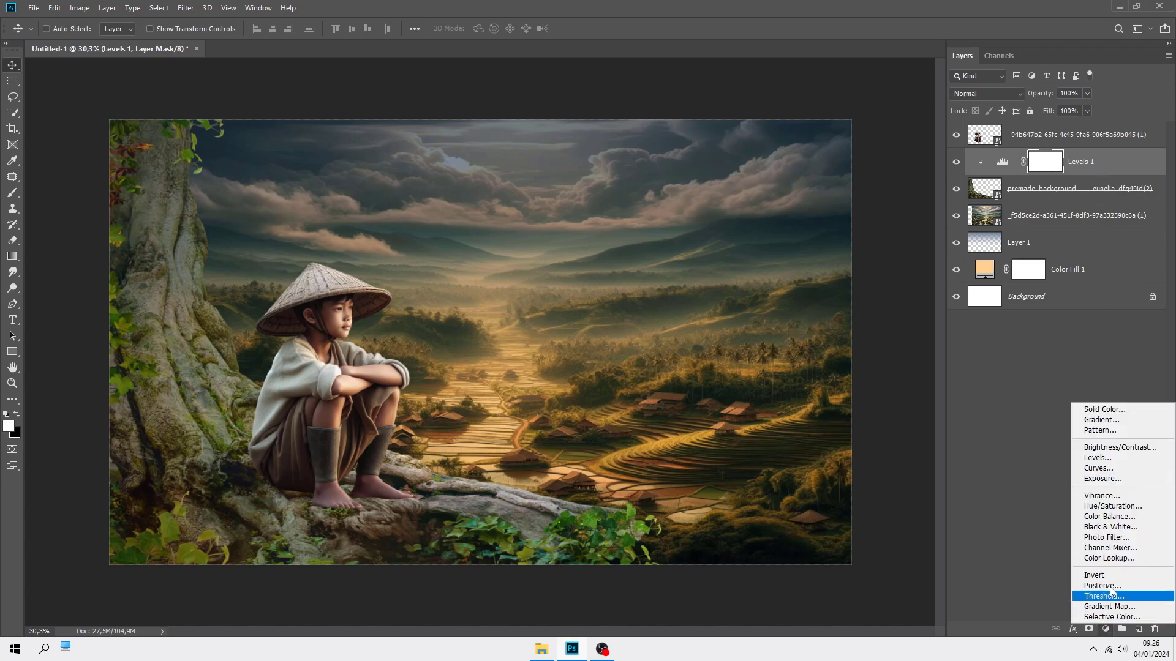
click(1096, 510)
click(852, 442)
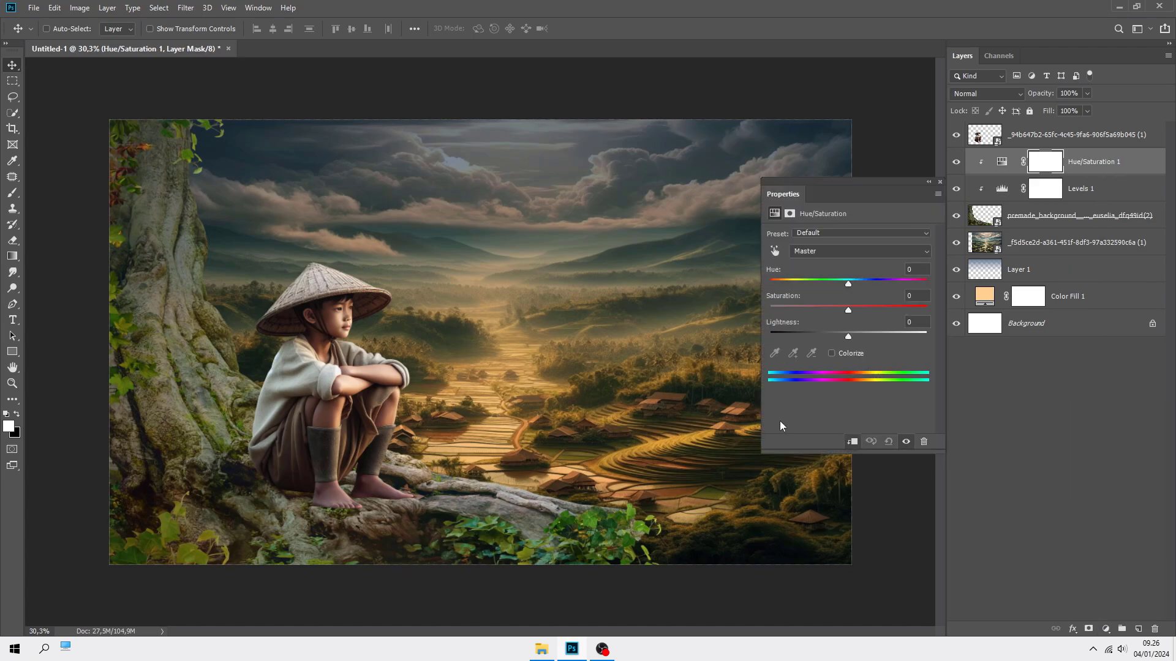
key(ctrl+plus)
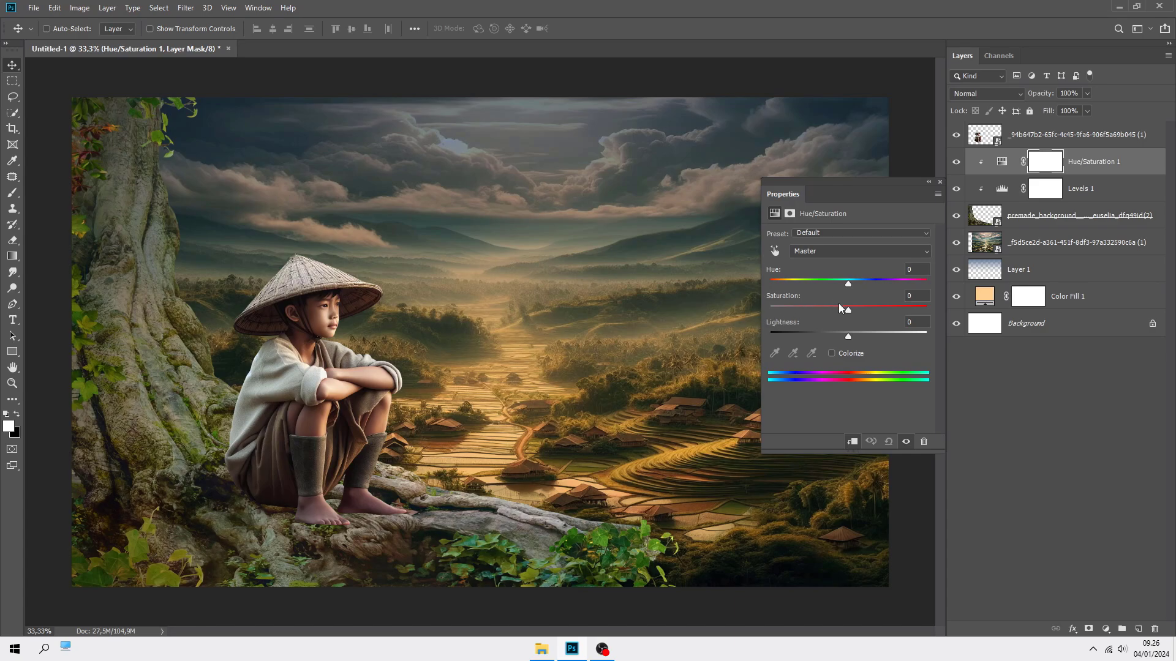
drag(838, 307, 804, 310)
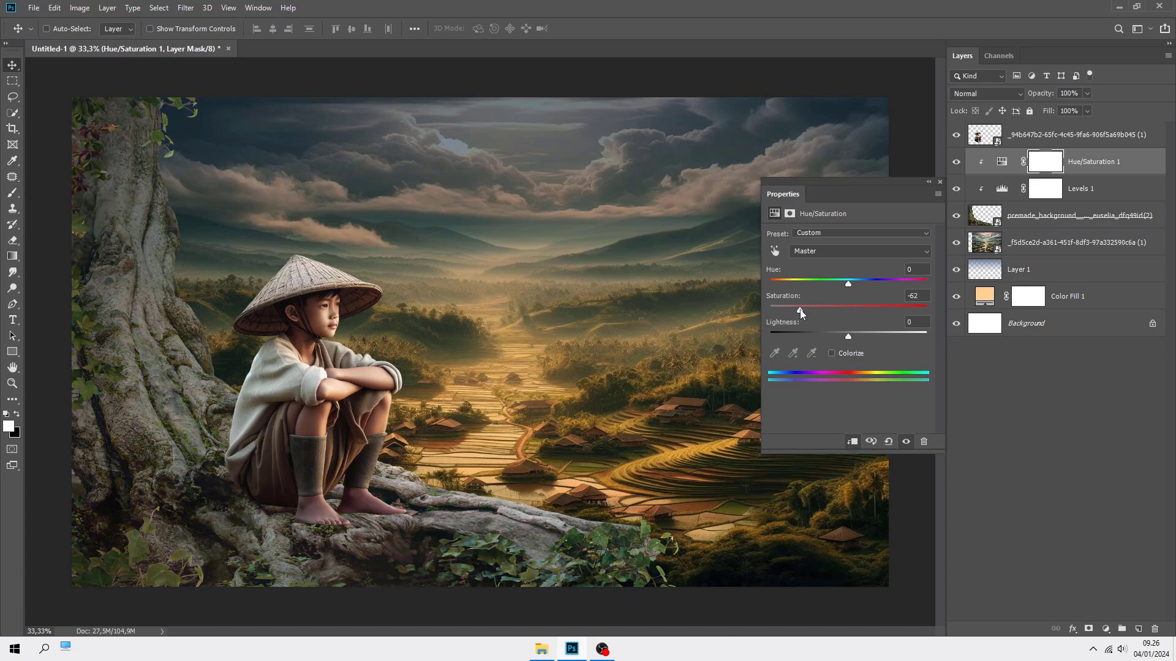
click(940, 182)
Step: Clip a Color Balance adjustment to the tree layer and set its midtones to red +5 and yellow-blue -3
click(1087, 163)
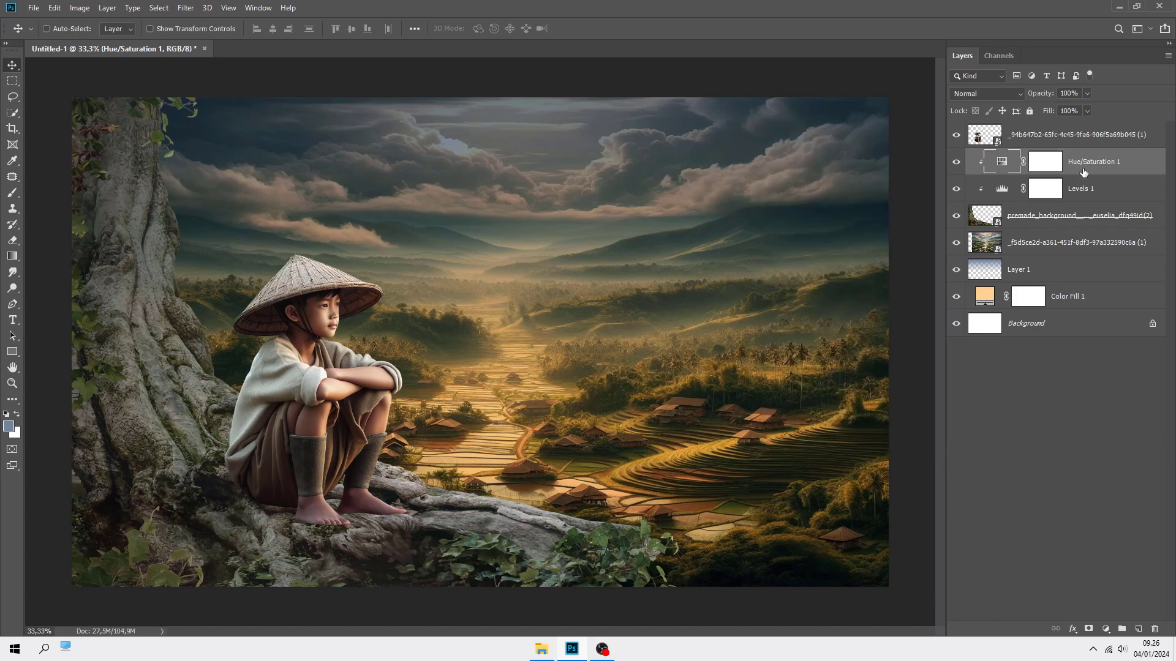
click(1105, 629)
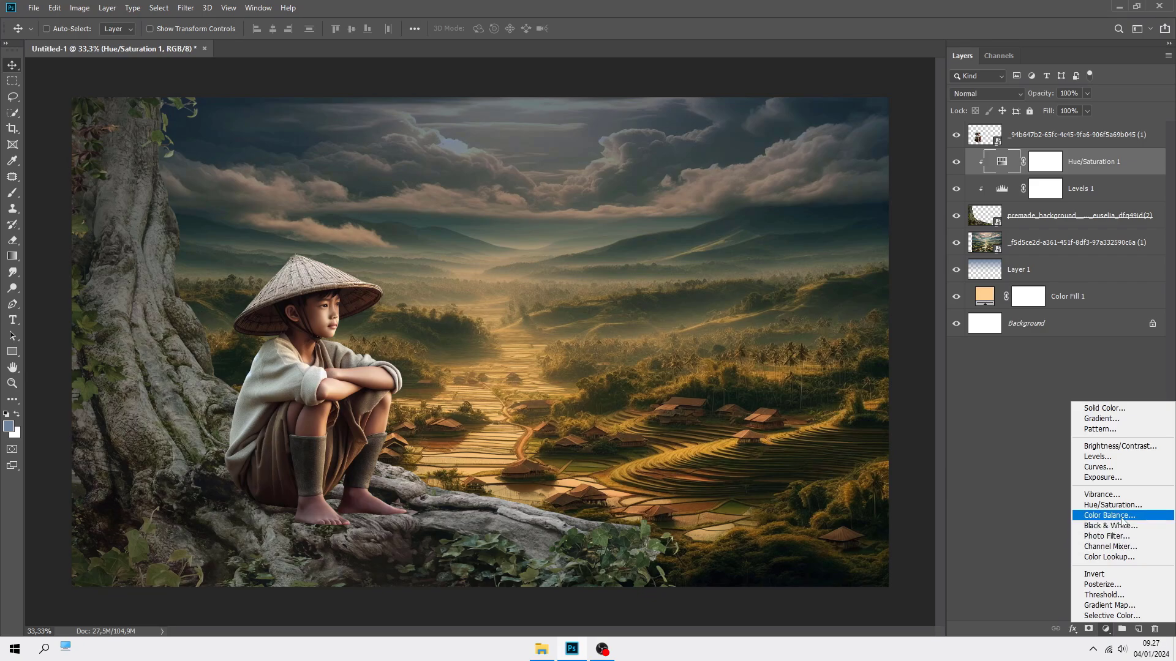
click(1125, 521)
click(853, 442)
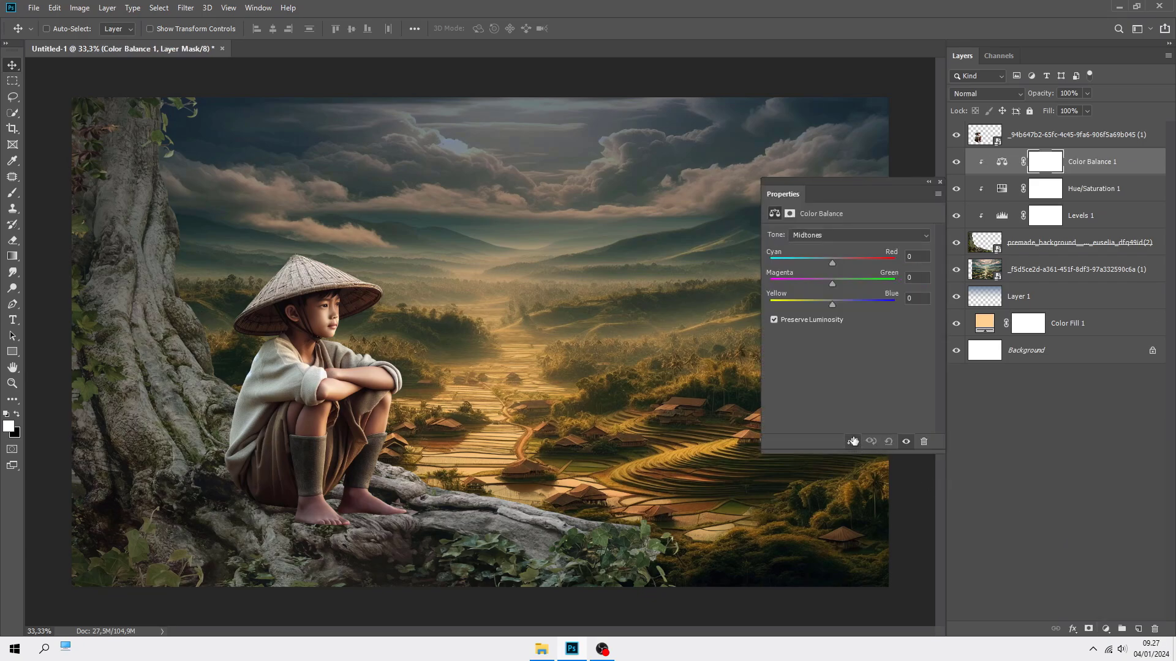
click(832, 236)
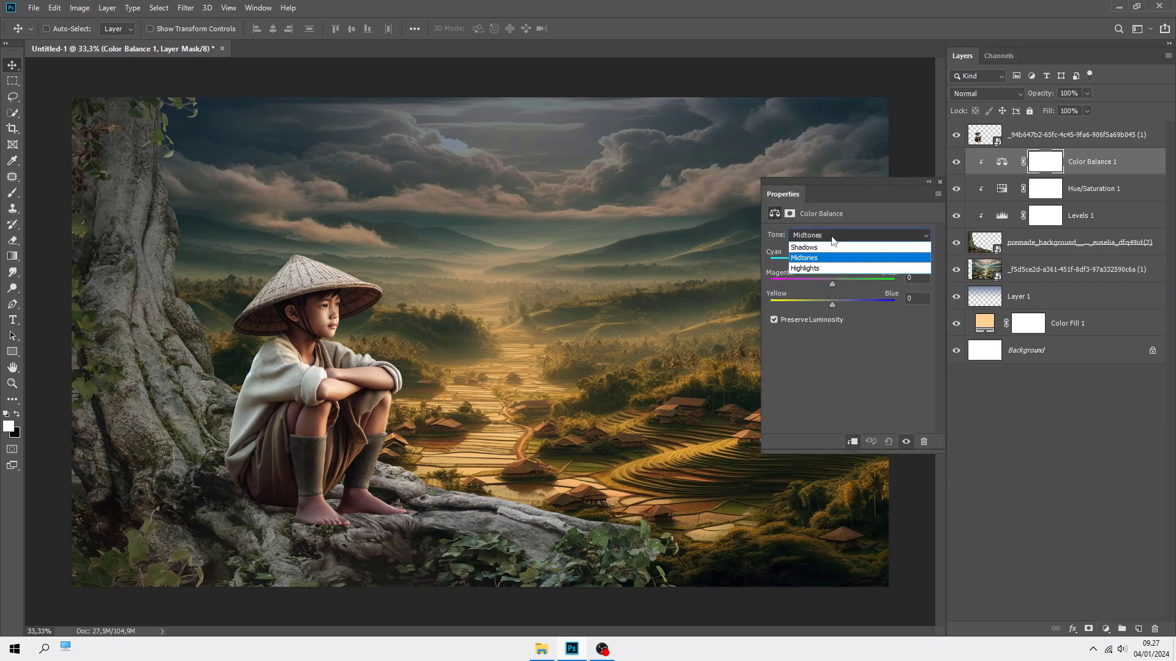
click(833, 237)
drag(832, 262, 834, 262)
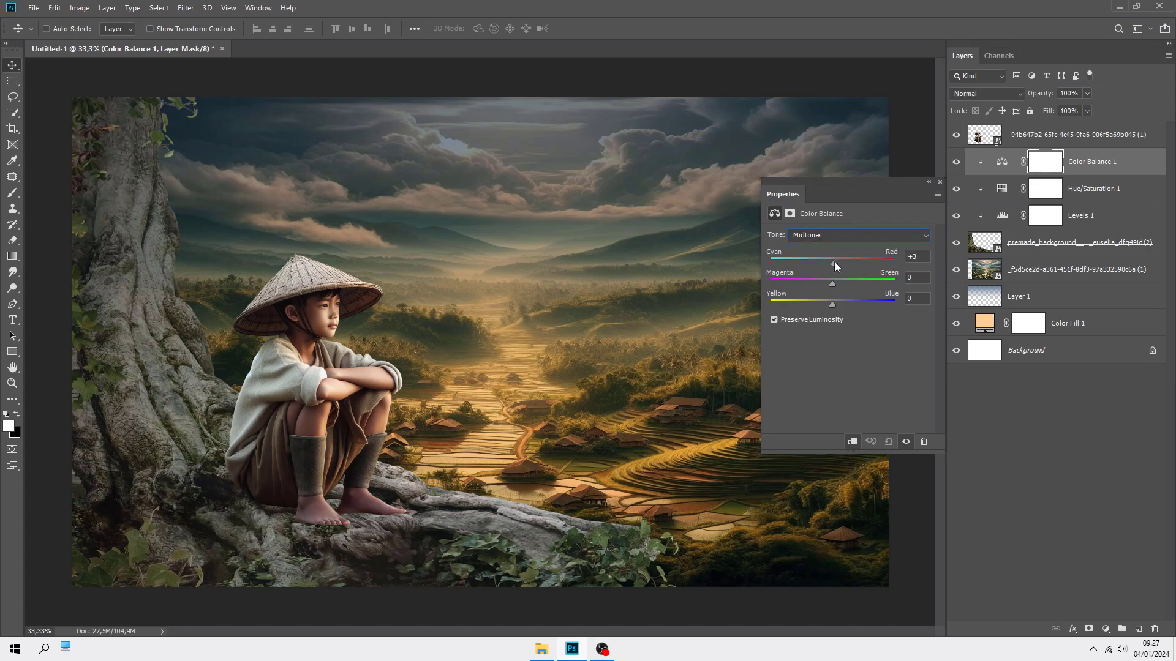
click(830, 302)
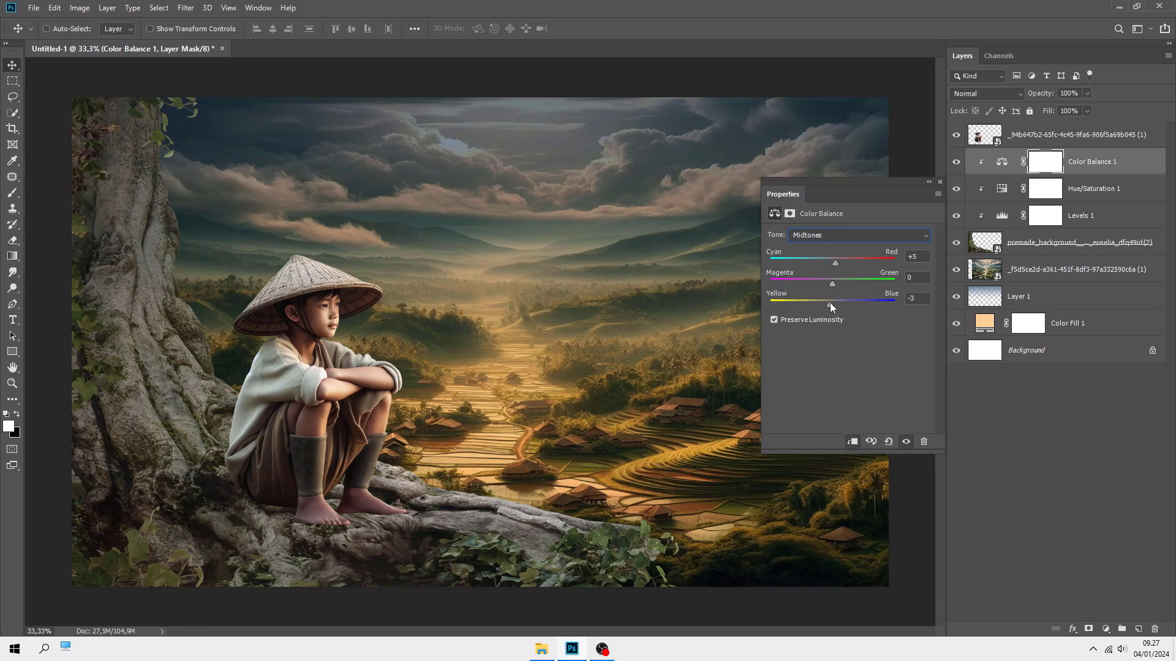
Step: Shift the shadows of the tree's Color Balance toward blue by +17
click(835, 235)
click(842, 248)
drag(833, 313, 839, 305)
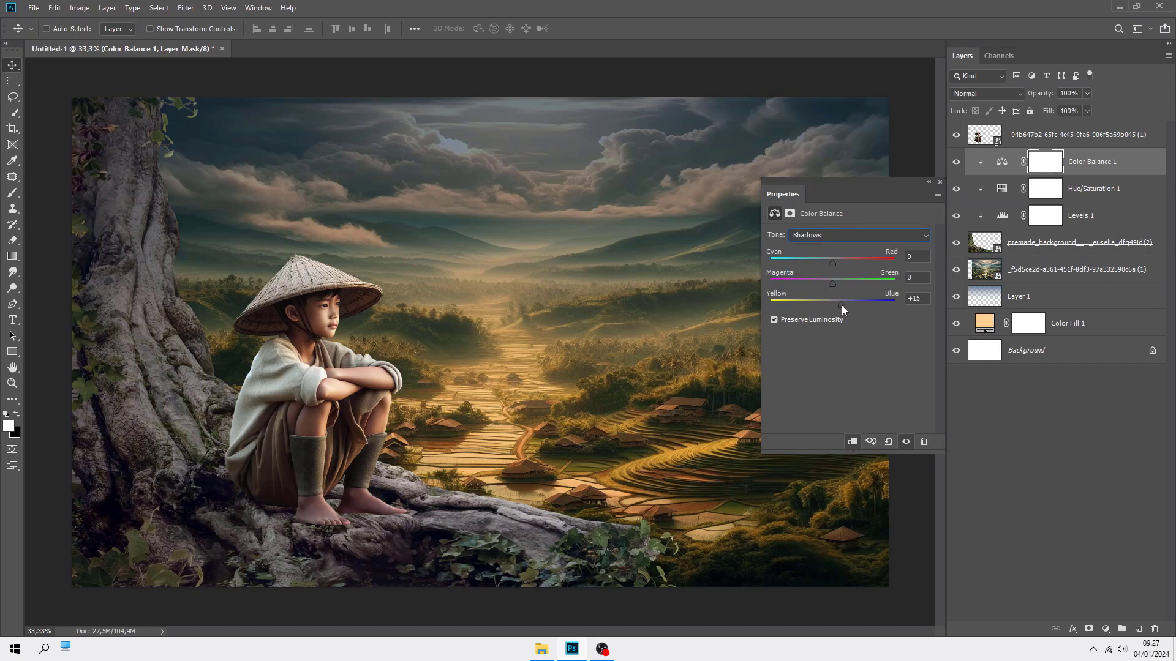
Step: Set the Color Balance highlights to red +15, green +4 and yellow-blue -46, and compare the tree with and without the adjustment
click(834, 235)
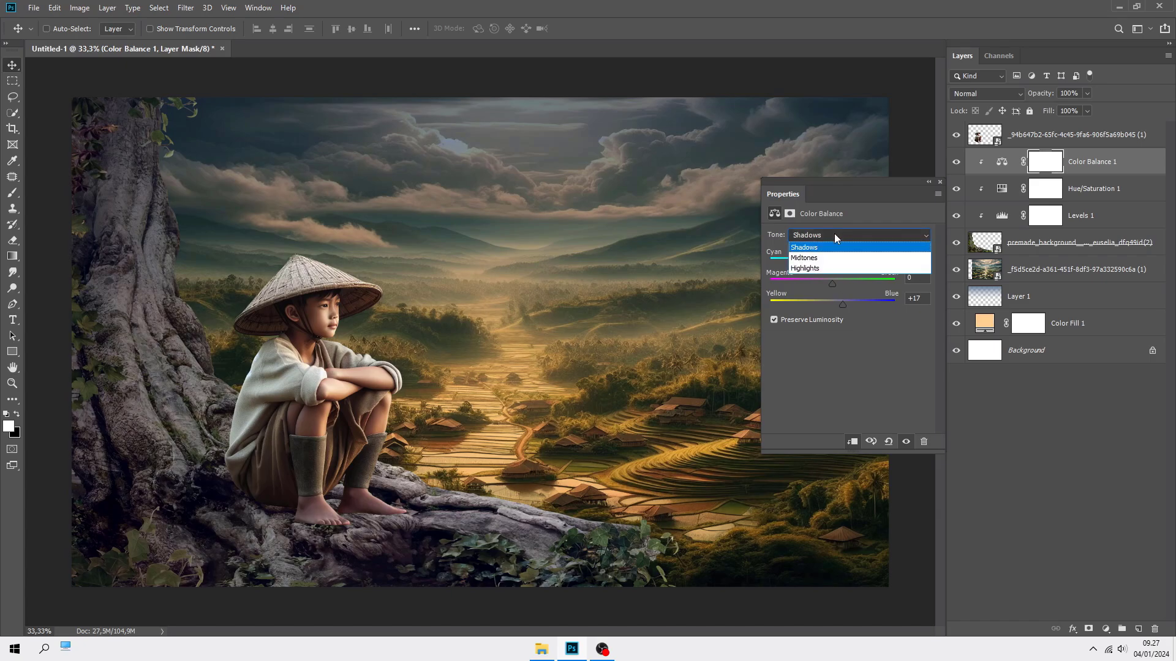
click(837, 265)
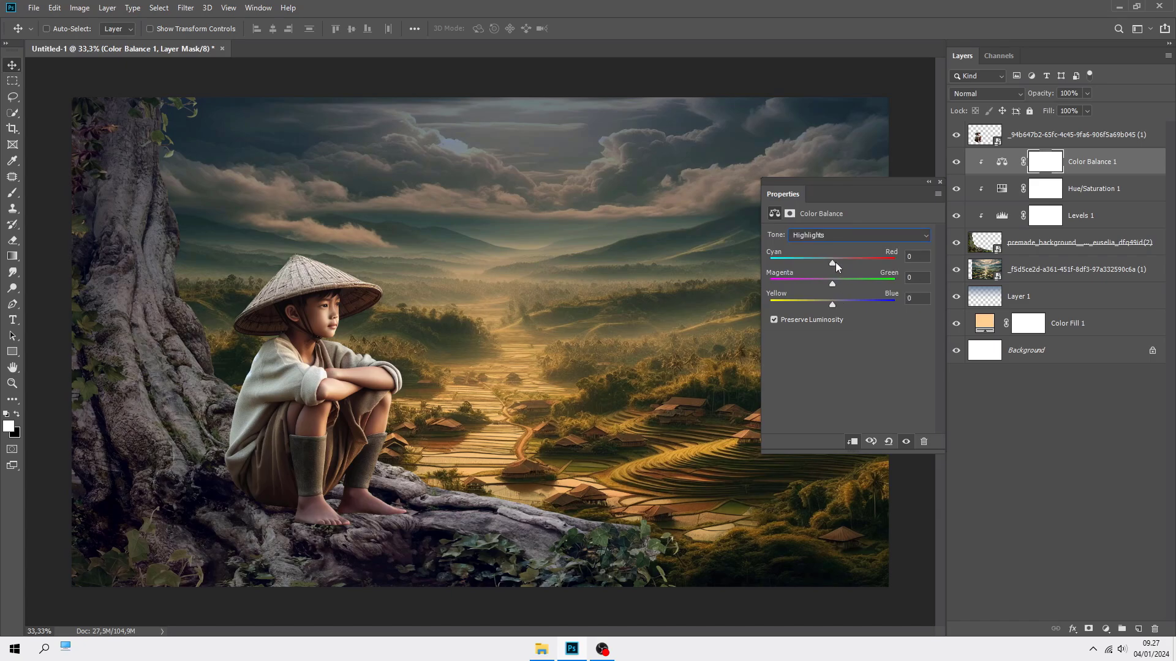
click(835, 263)
drag(836, 262, 839, 263)
click(832, 283)
drag(831, 303, 804, 305)
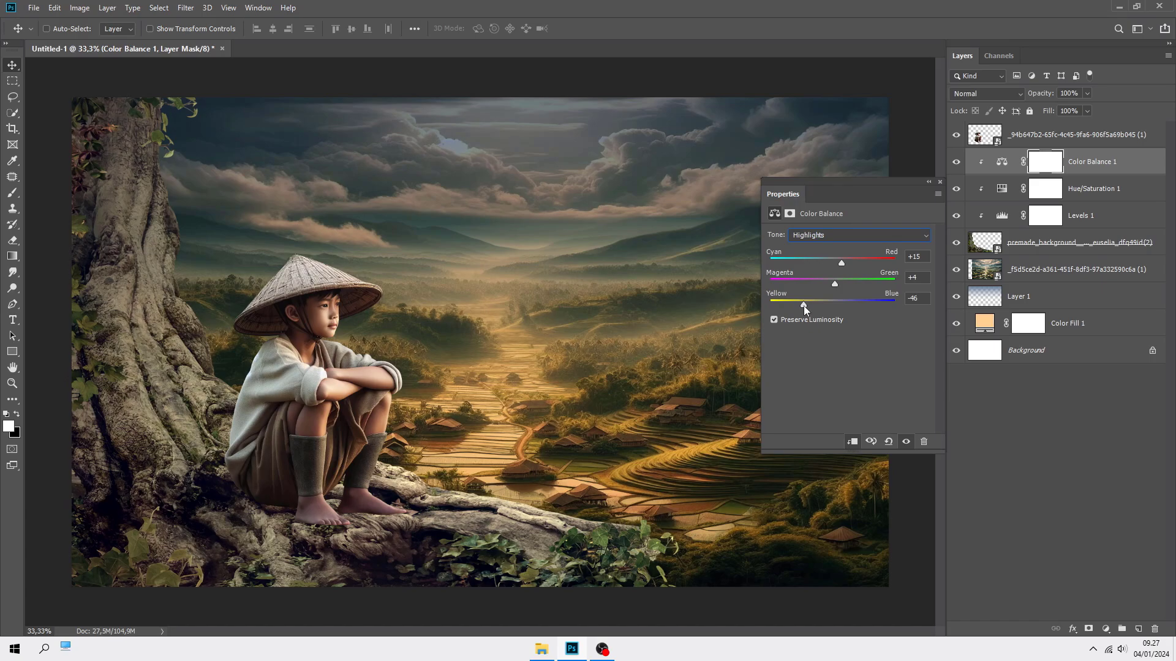
click(940, 181)
click(956, 161)
click(956, 161)
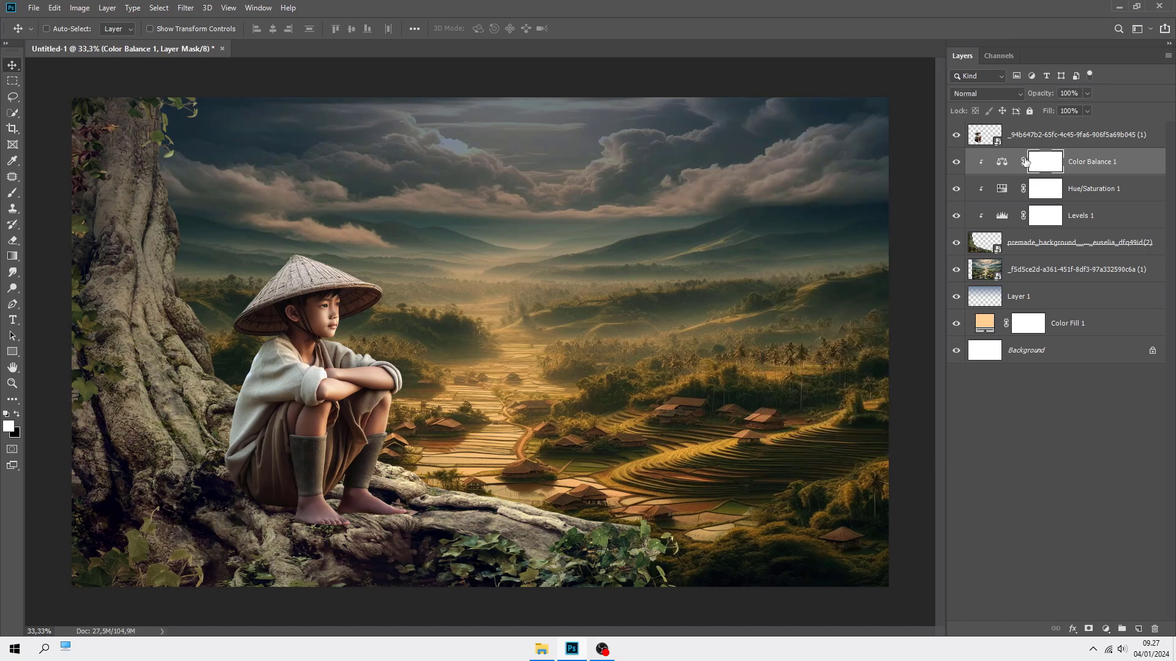
Step: Clip a Selective Color adjustment to the tree layer and set its Yellows to cyan -14%, magenta -4% and black about -1%
click(1101, 163)
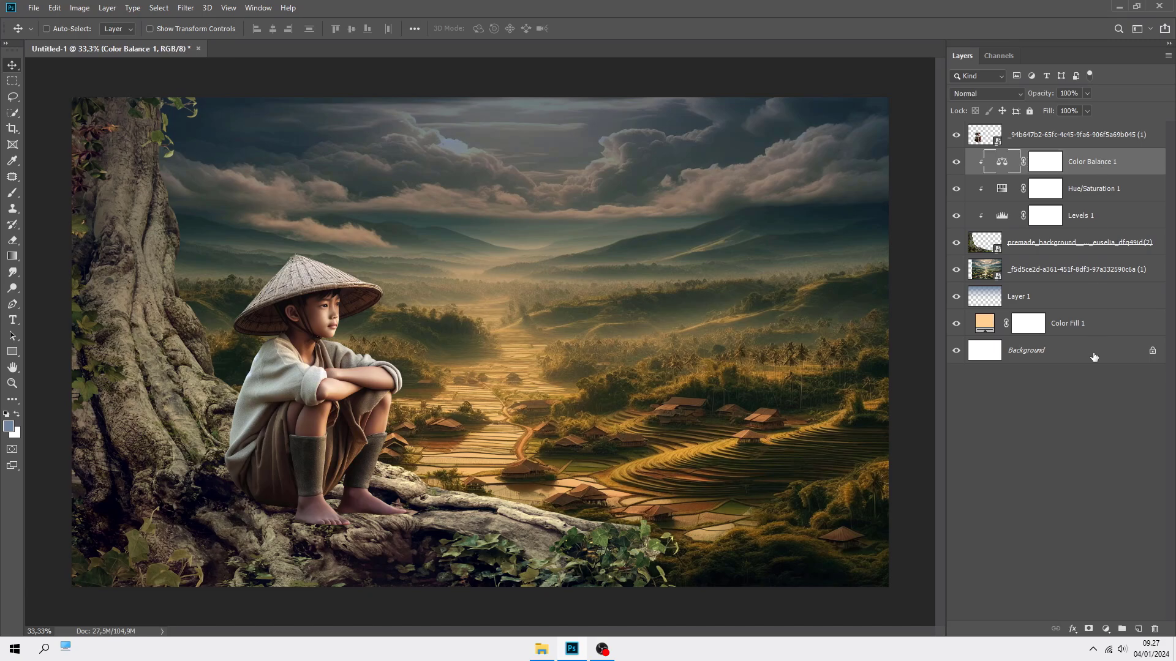
click(1104, 629)
click(1105, 622)
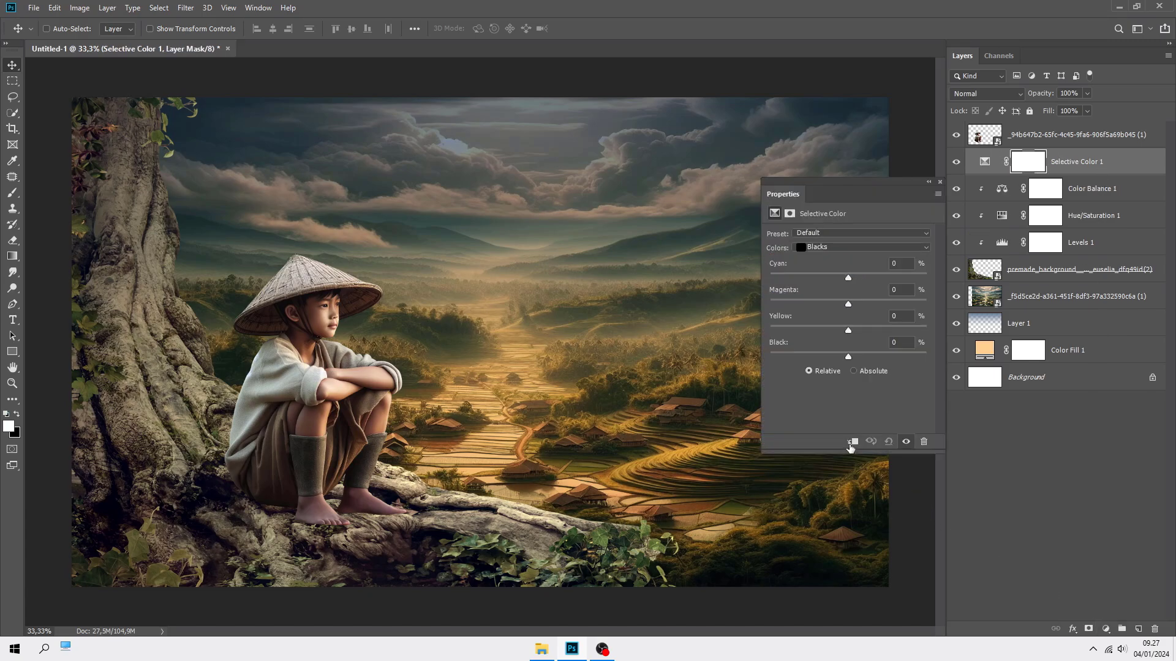
click(852, 442)
click(853, 247)
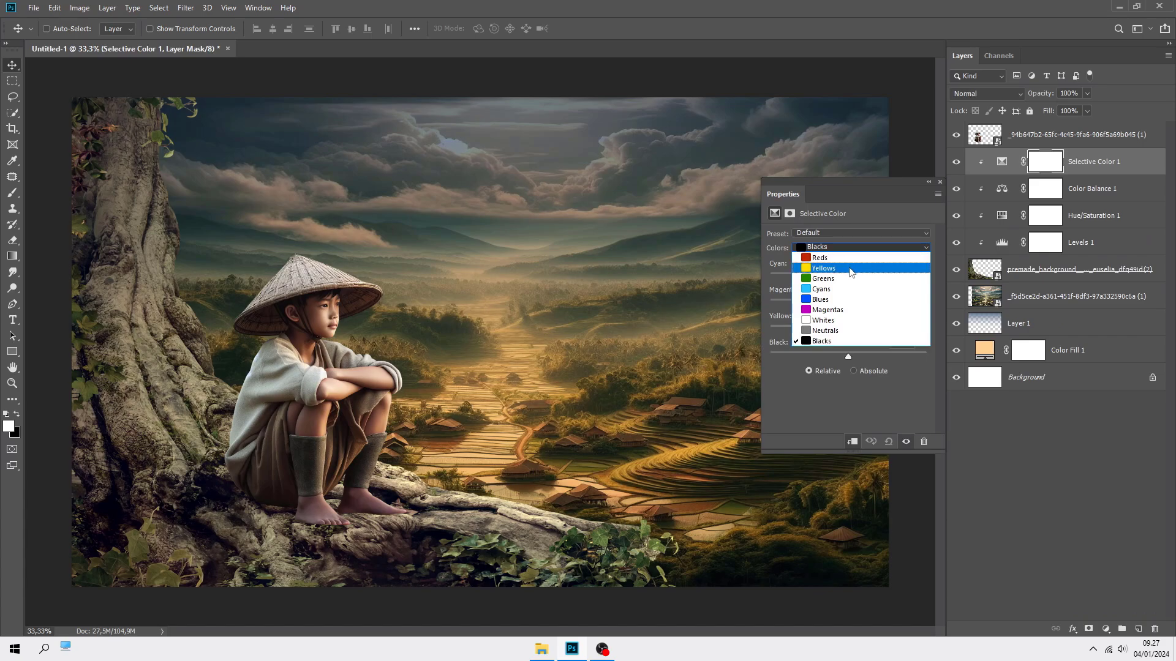
click(850, 268)
drag(848, 274, 846, 302)
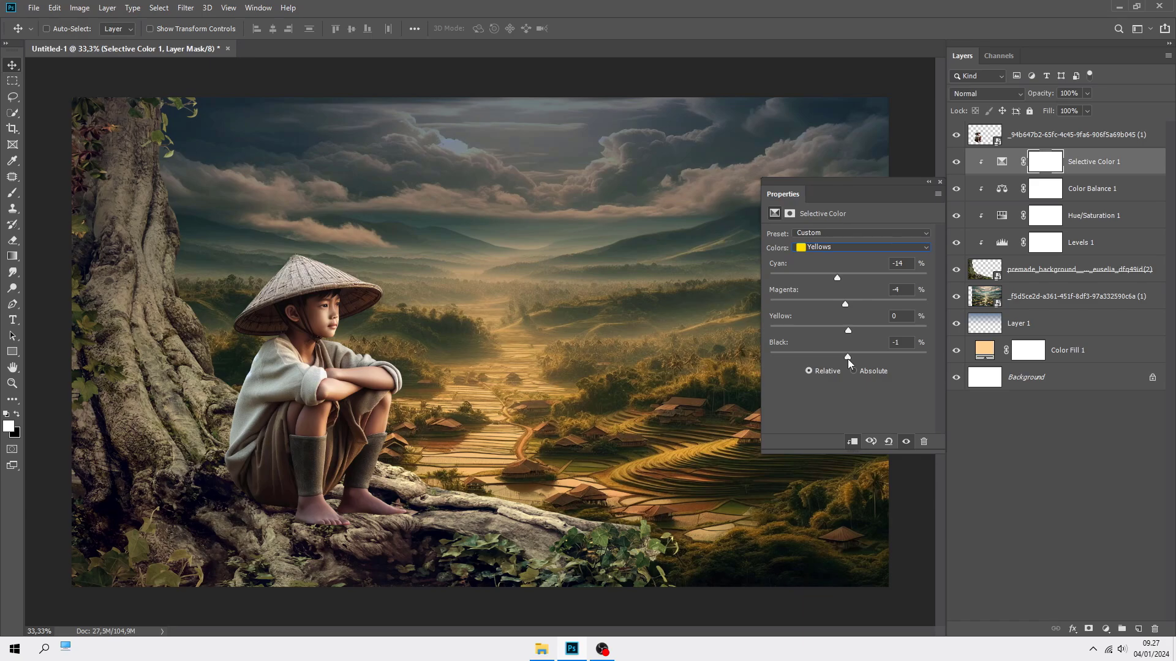
Step: Set the Greens of the Selective Color adjustment to cyan -100%, magenta +21%, yellow +41% and black +100%
click(844, 248)
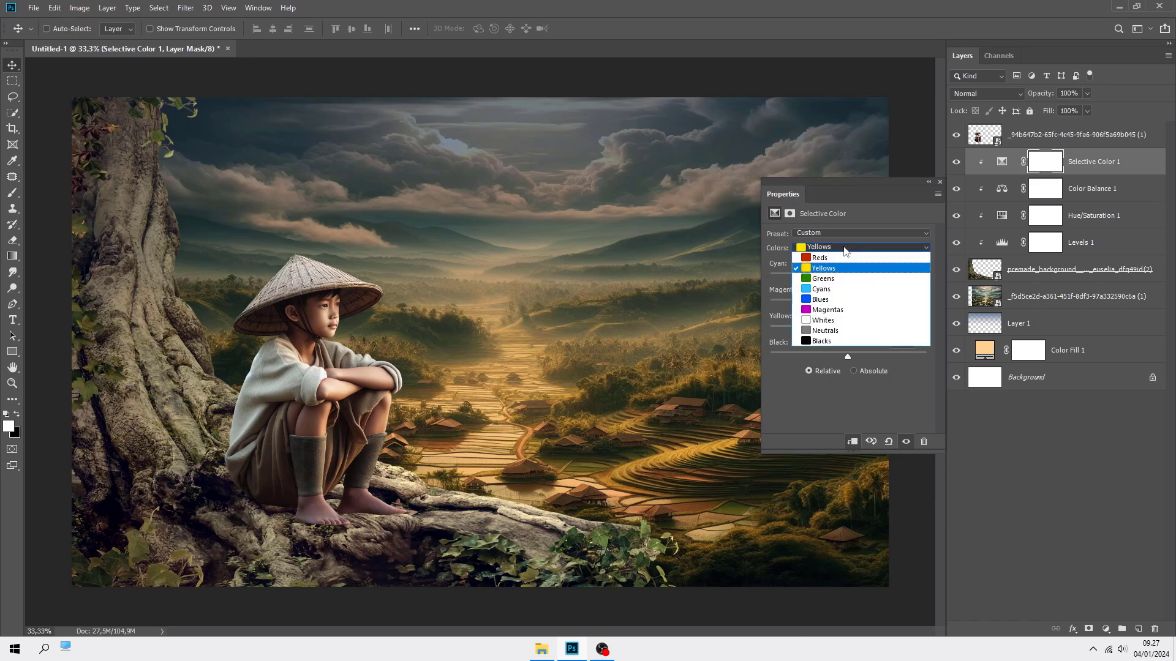
click(846, 279)
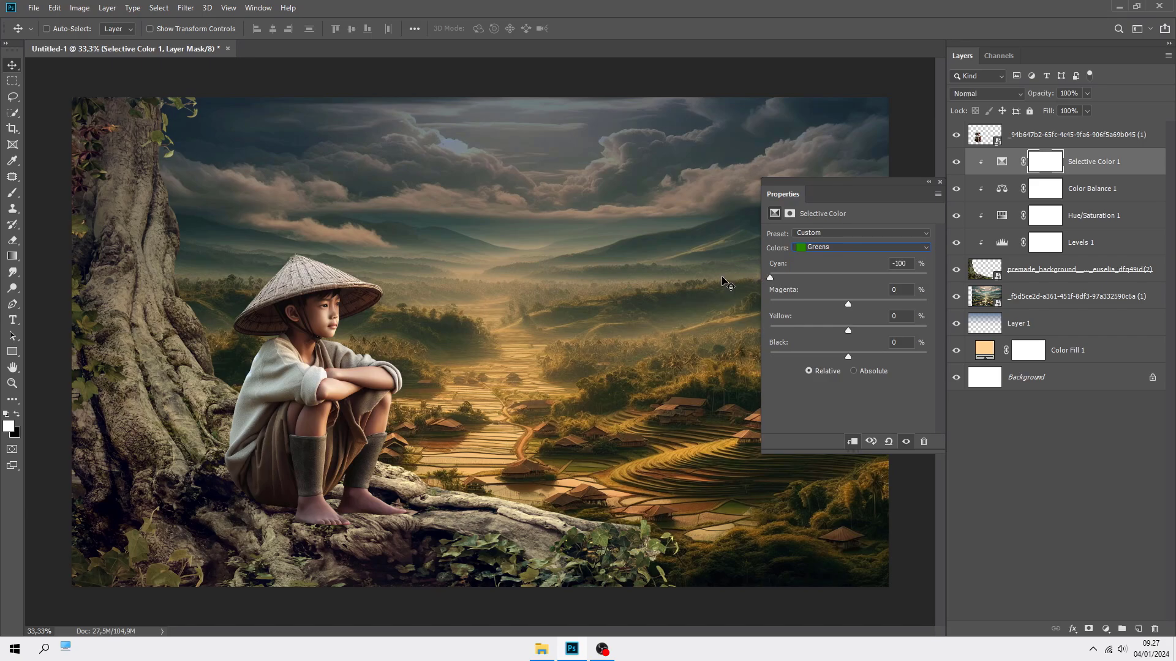
drag(844, 353, 956, 359)
drag(848, 304, 855, 304)
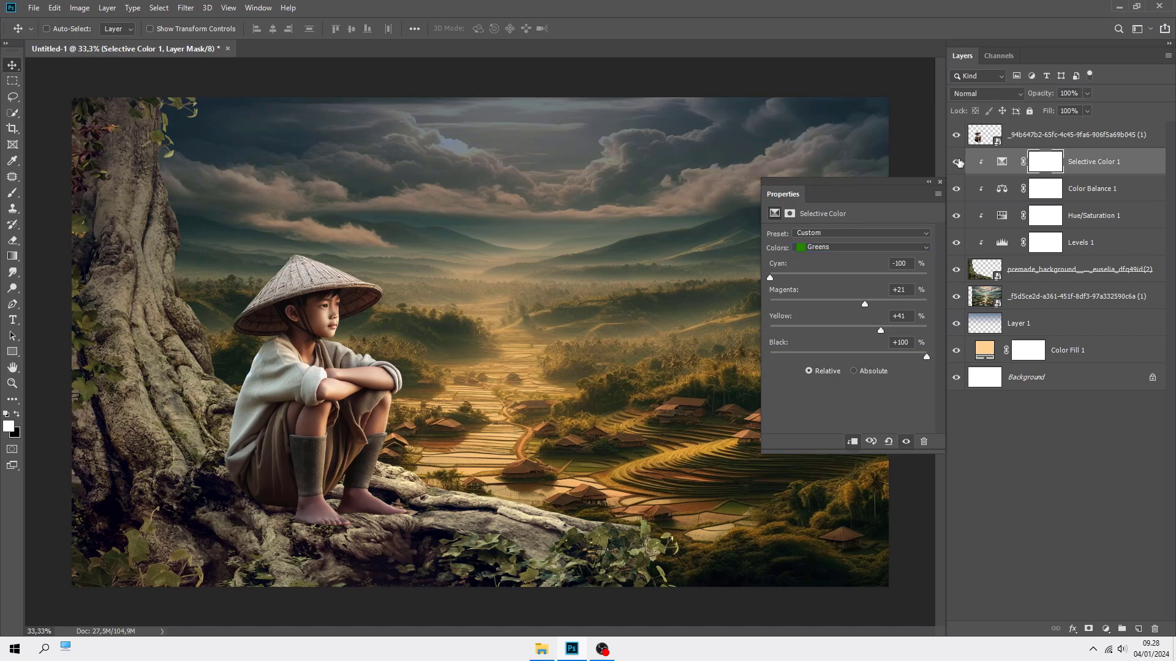
Step: Set the Neutrals of the Selective Color adjustment to cyan about -2% and black +8%
click(816, 248)
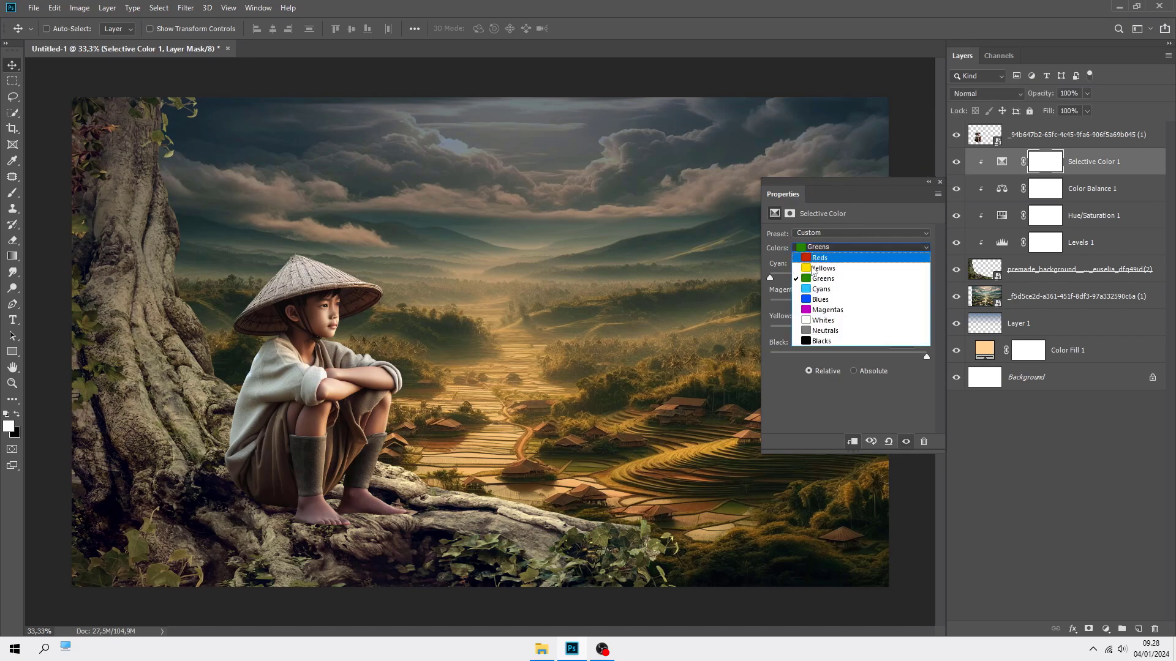
click(816, 332)
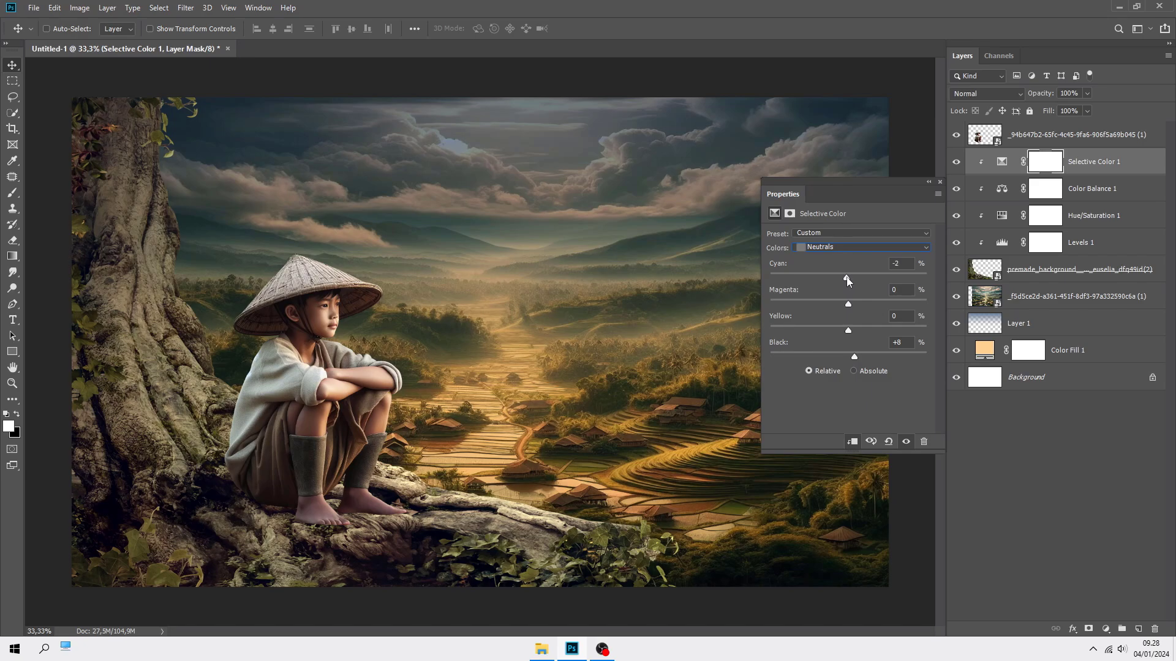
click(942, 183)
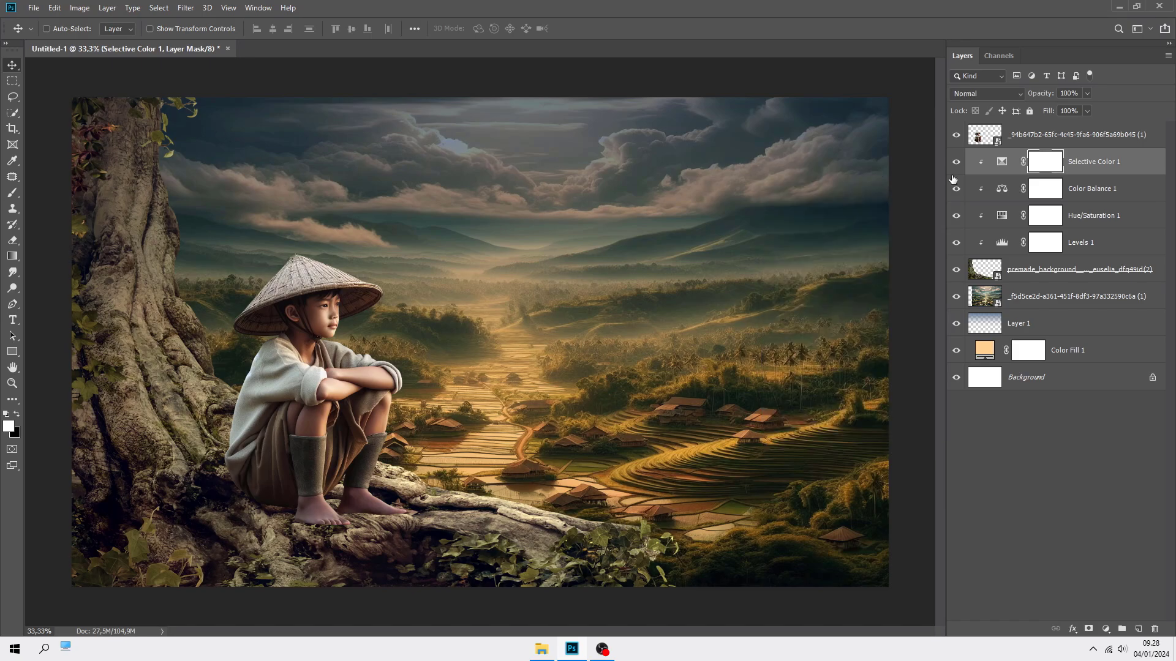
Step: Clip a Brightness/Contrast adjustment to the tree layer with brightness -150 and contrast about -22
click(1104, 629)
click(1104, 452)
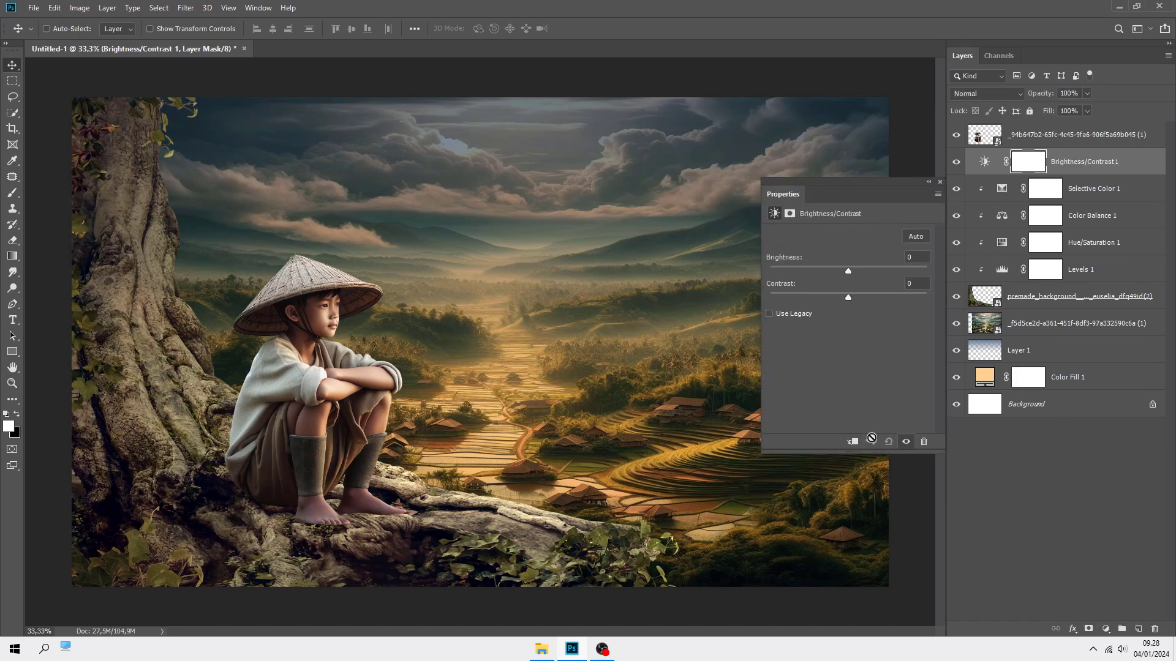
click(852, 442)
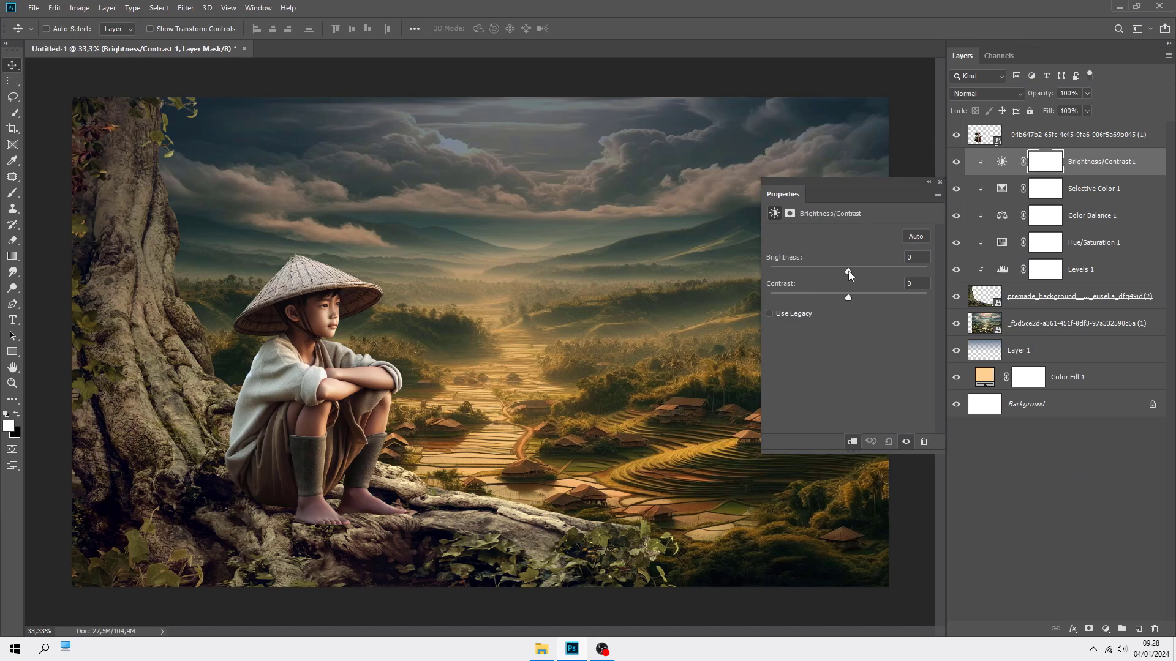
drag(849, 272, 706, 280)
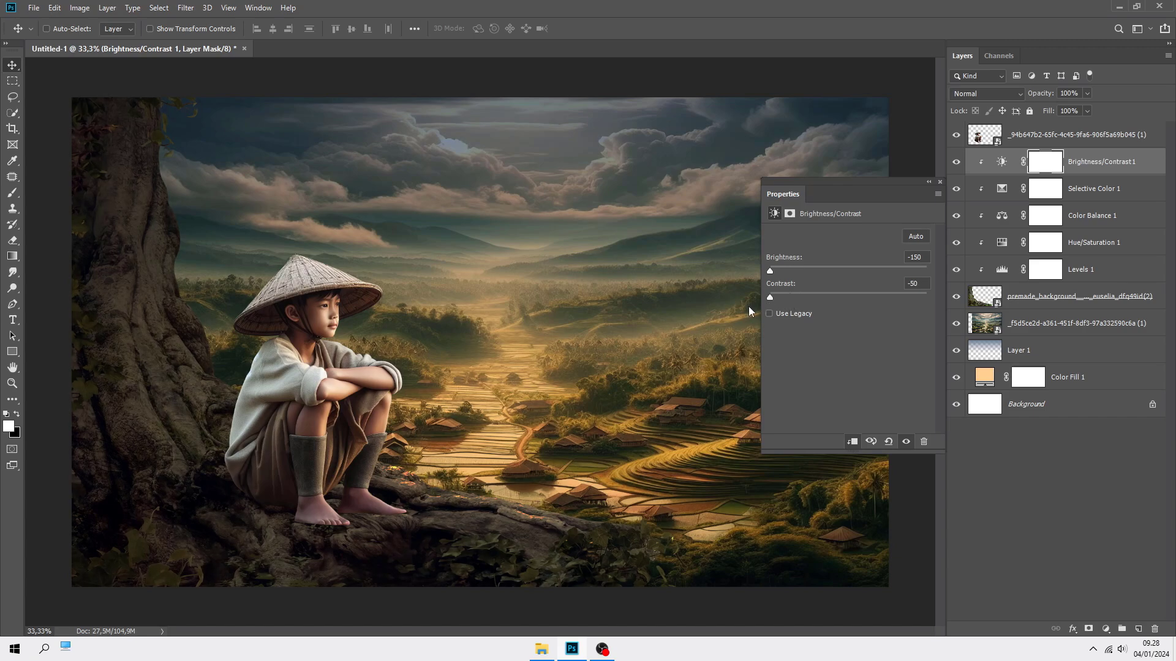
drag(749, 306, 813, 307)
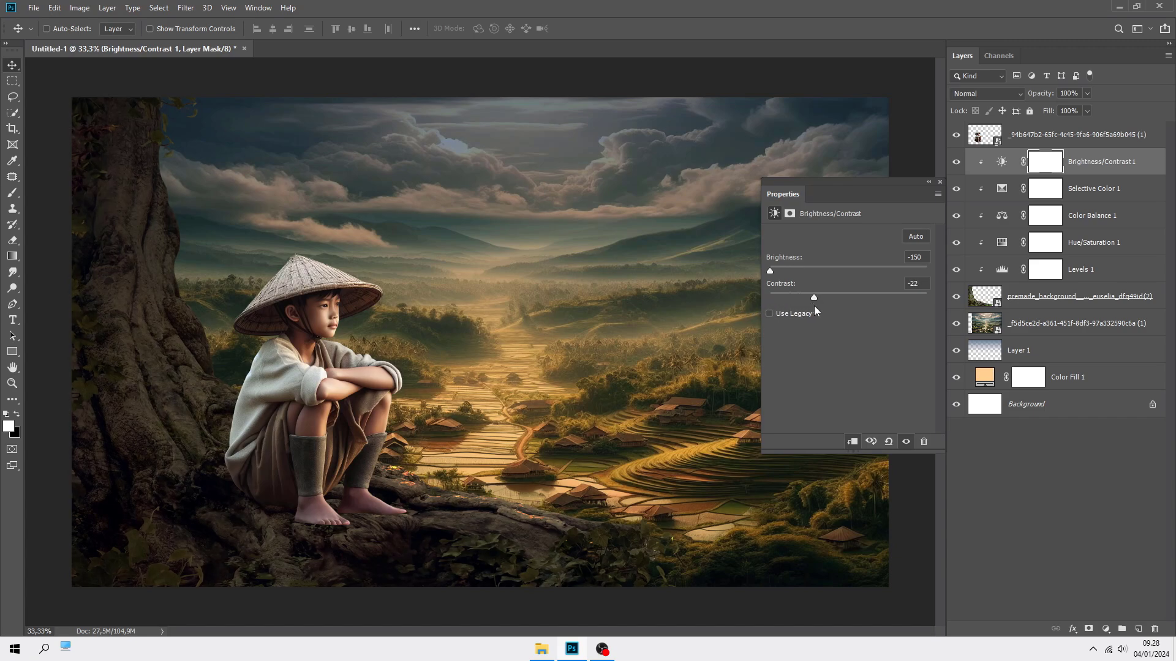
Step: Invert the Brightness/Contrast adjustment's mask to black and switch to a soft round brush with 0% hardness
click(940, 183)
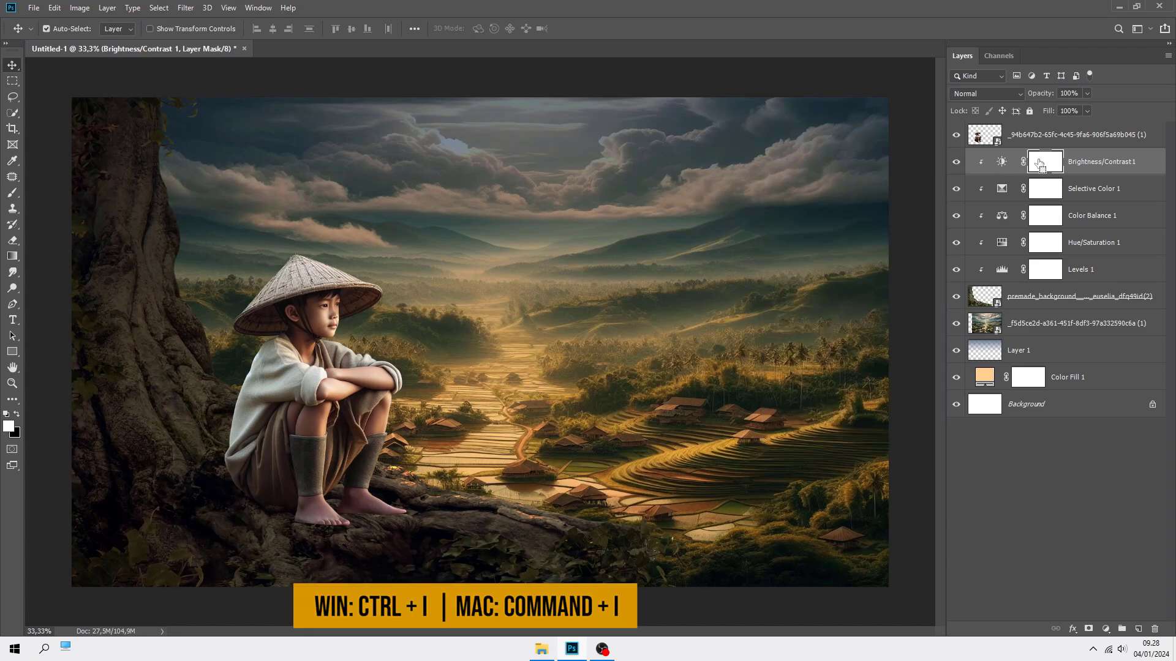
key(ctrl+i)
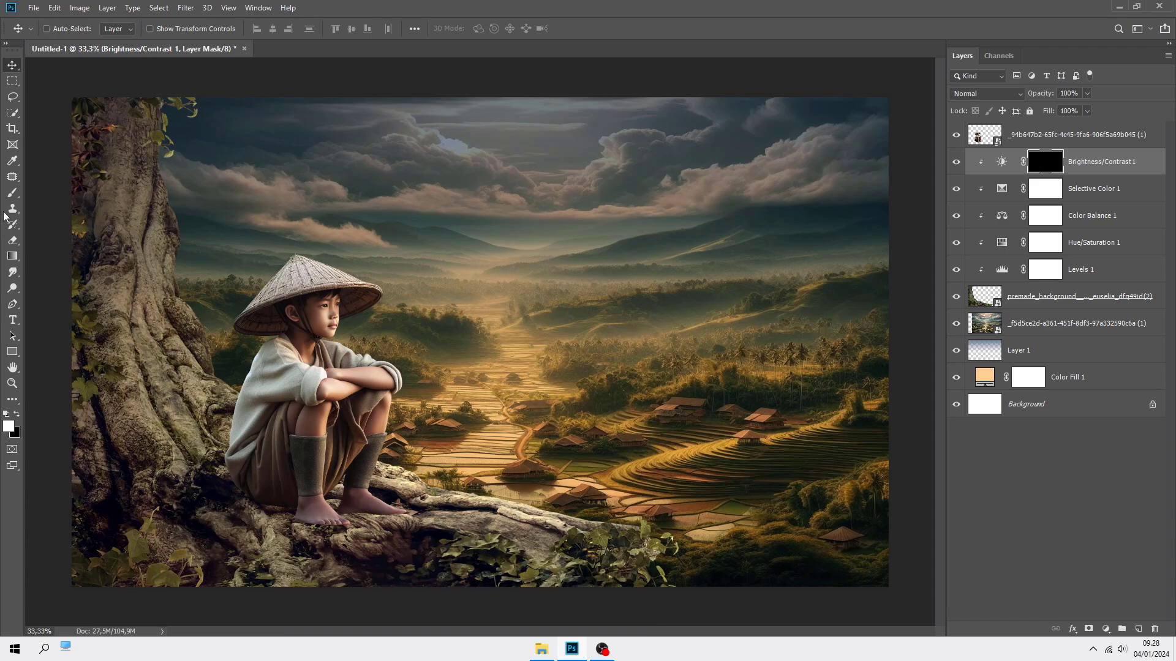
right_click(12, 193)
click(55, 190)
right_click(256, 260)
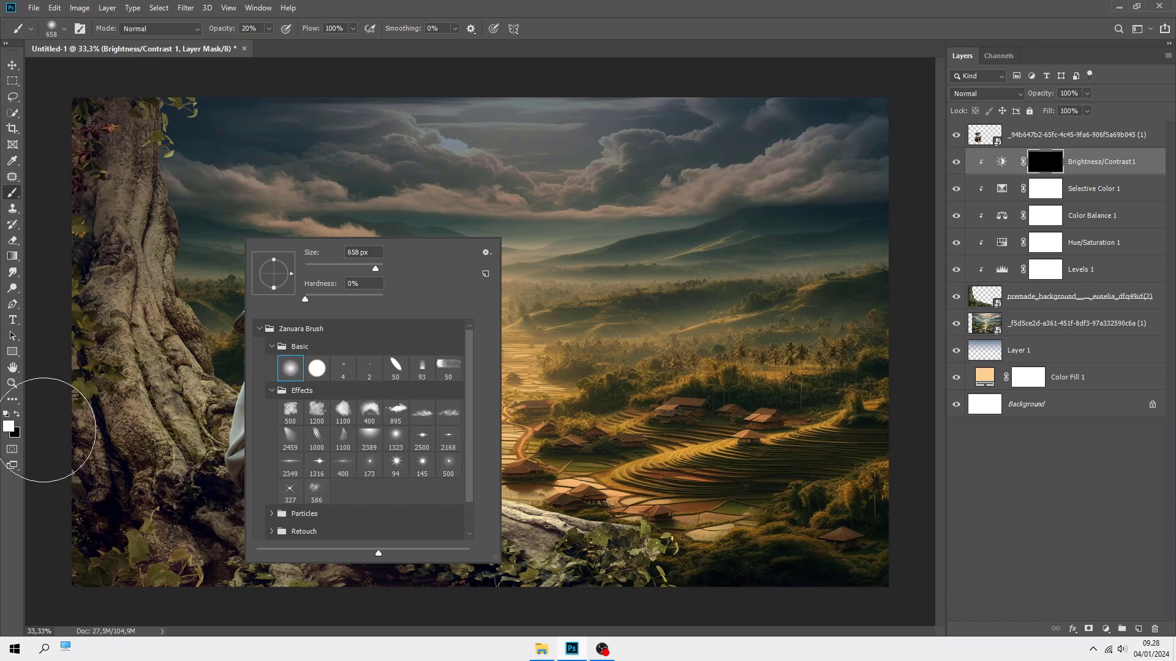
Step: Paint white on the Brightness/Contrast mask along the tree trunk's outer edge with an enlarged soft brush at 20% opacity
click(131, 206)
key(bracketright)
key(bracketright)
key(bracketright)
scroll(184, 118, down, 1)
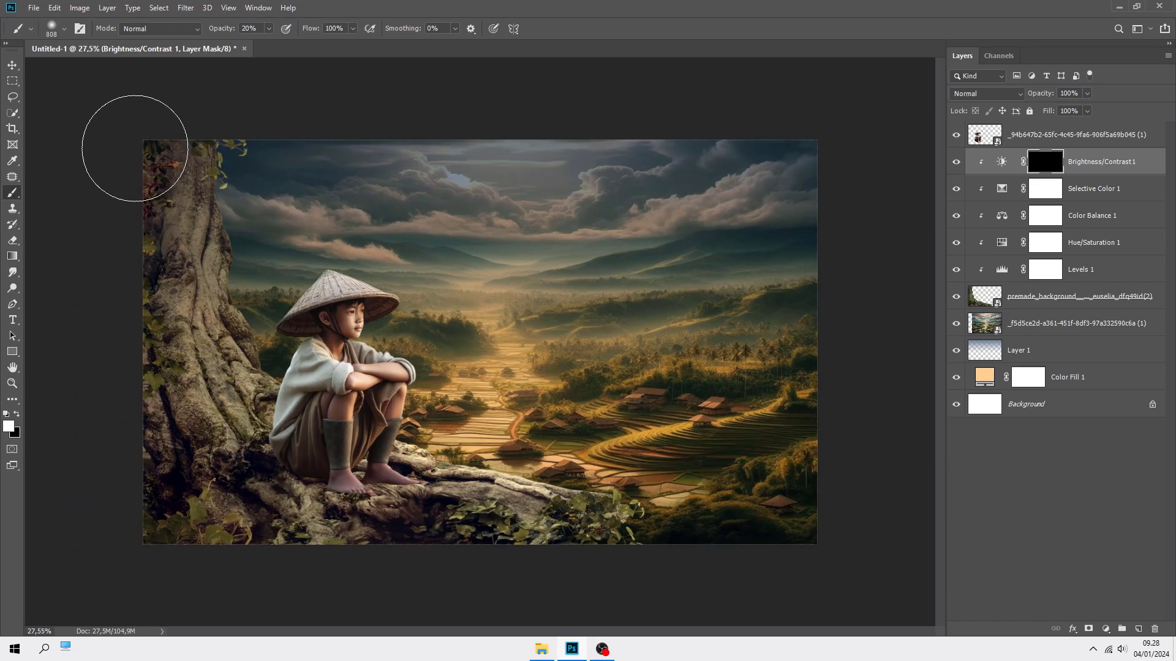
scroll(191, 472, up, 1)
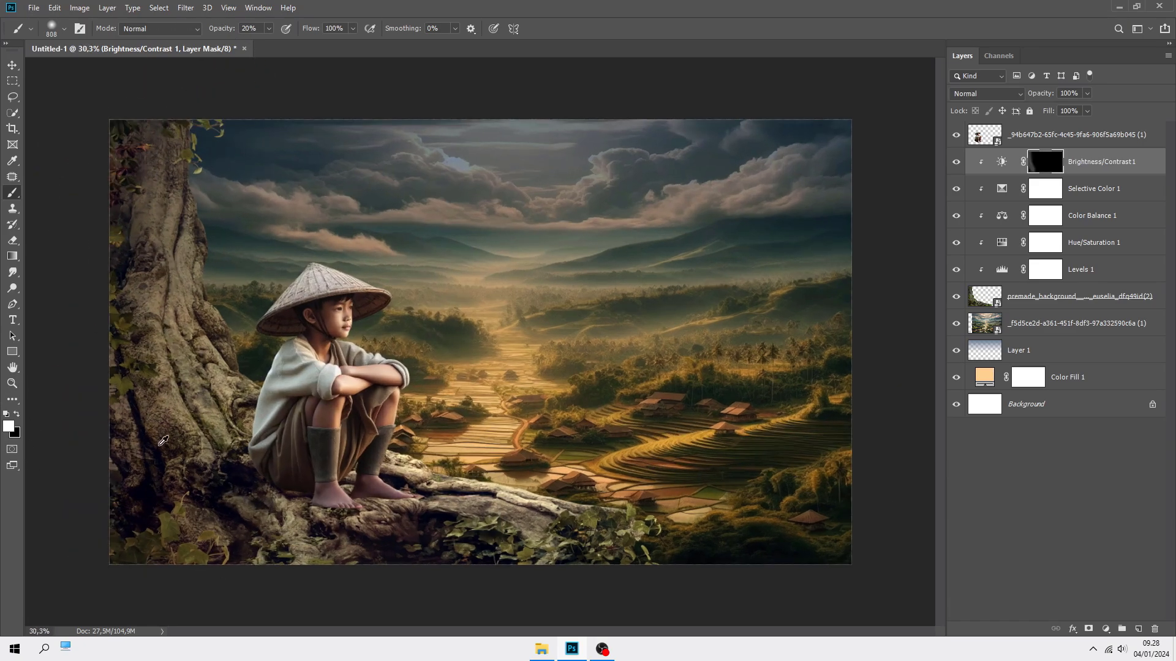
scroll(149, 420, down, 1)
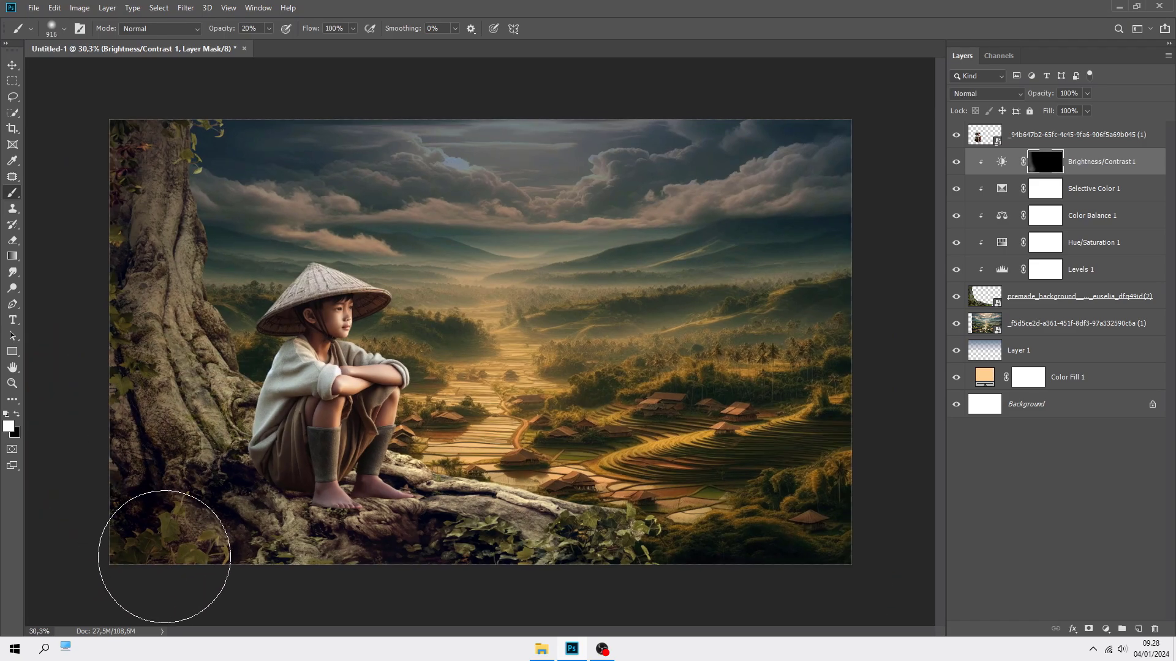
Step: Paint white on the mask over the roots and leaves along the image's lower edge, and compare with the adjustment hidden
mouse_move(304, 548)
mouse_down()
mouse_move(328, 564)
mouse_move(572, 592)
mouse_move(350, 530)
mouse_move(373, 568)
mouse_move(346, 575)
mouse_move(202, 550)
mouse_move(208, 498)
mouse_move(262, 512)
mouse_move(299, 490)
mouse_move(296, 475)
mouse_move(310, 542)
mouse_move(153, 545)
mouse_move(163, 467)
mouse_move(110, 386)
mouse_move(110, 462)
mouse_move(104, 452)
mouse_move(98, 475)
mouse_move(158, 538)
mouse_move(115, 375)
mouse_move(123, 273)
mouse_move(108, 155)
mouse_move(125, 112)
mouse_move(129, 352)
mouse_move(171, 449)
mouse_move(231, 472)
mouse_move(210, 446)
mouse_move(263, 498)
mouse_move(335, 525)
mouse_move(574, 576)
mouse_up()
scroll(407, 540, up, 2)
scroll(277, 582, down, 2)
alt+right_click(289, 550)
scroll(436, 383, up, 1)
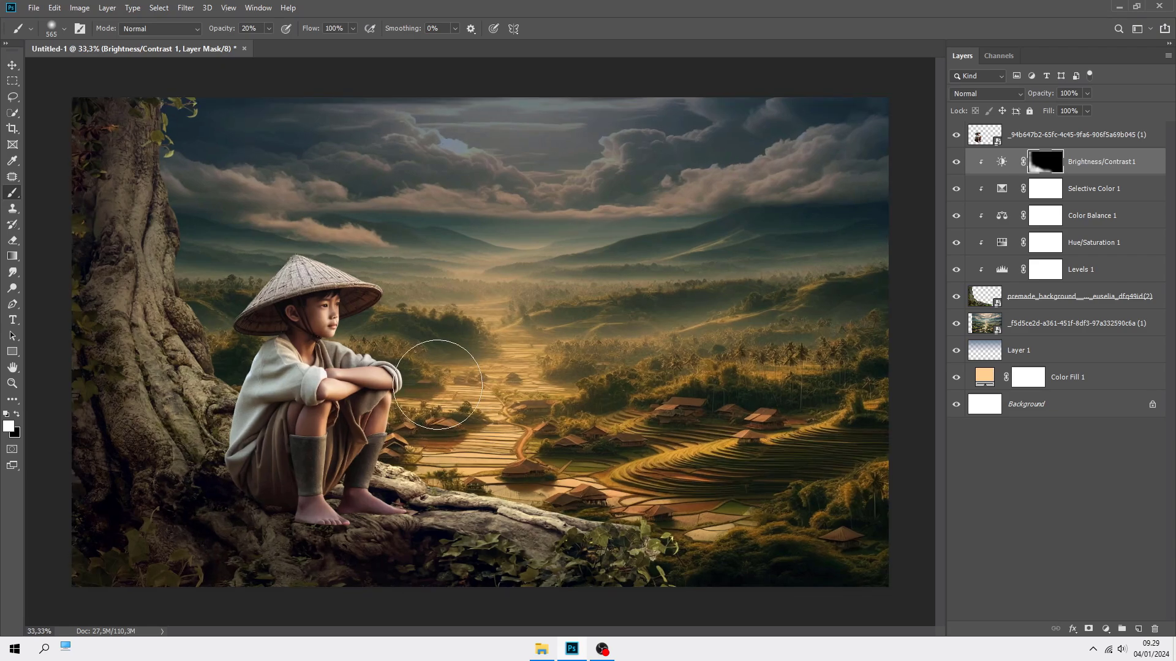
click(956, 165)
click(957, 164)
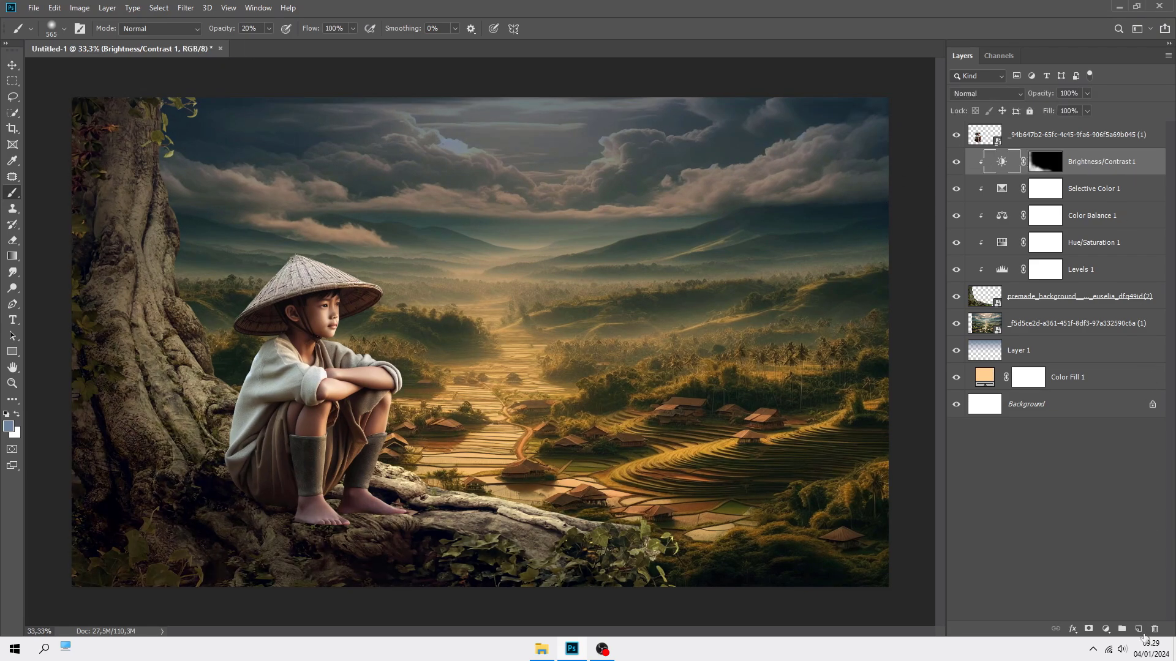
Step: Add a new layer above the Brightness/Contrast adjustment, clip it to the tree layer and rename it sd
click(1138, 629)
right_click(1066, 169)
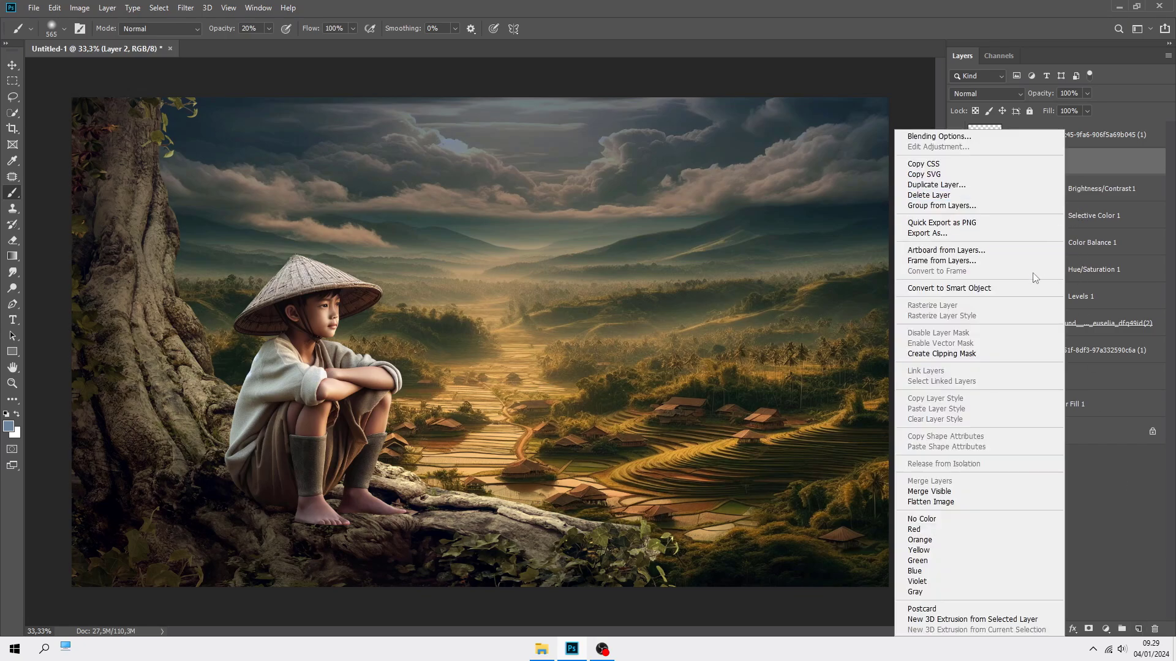
click(985, 353)
text(s)
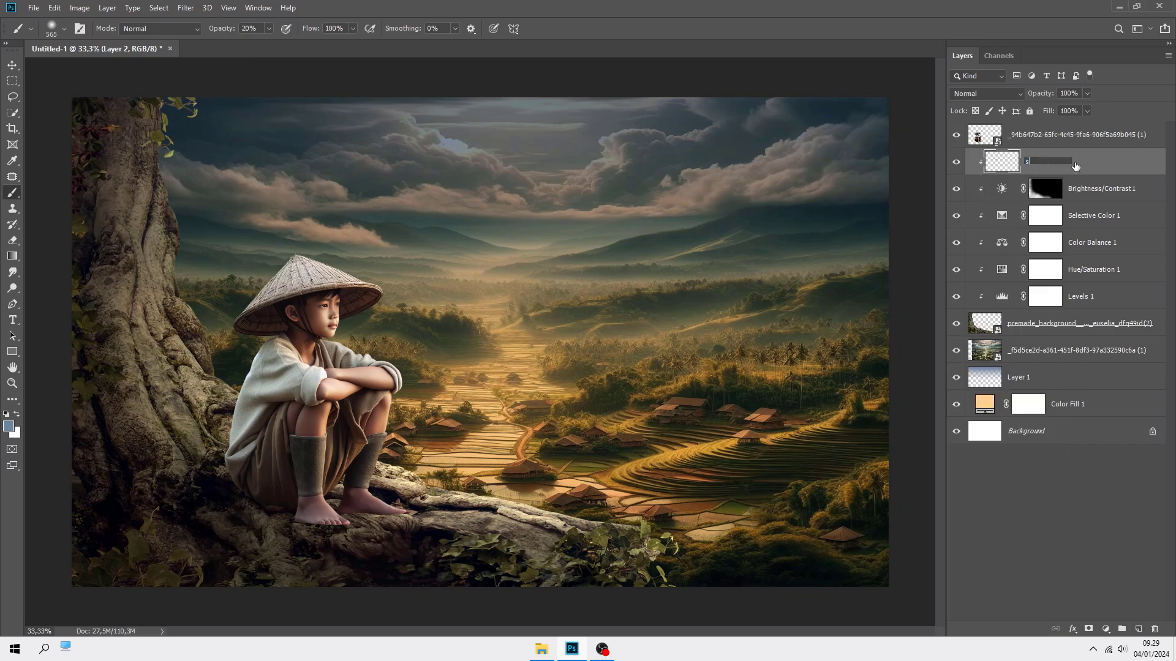
text(d)
key(Return)
Step: Set the foreground color to black and paint a thin contact shadow on the root beneath the boy's far foot
scroll(268, 416, up, 3)
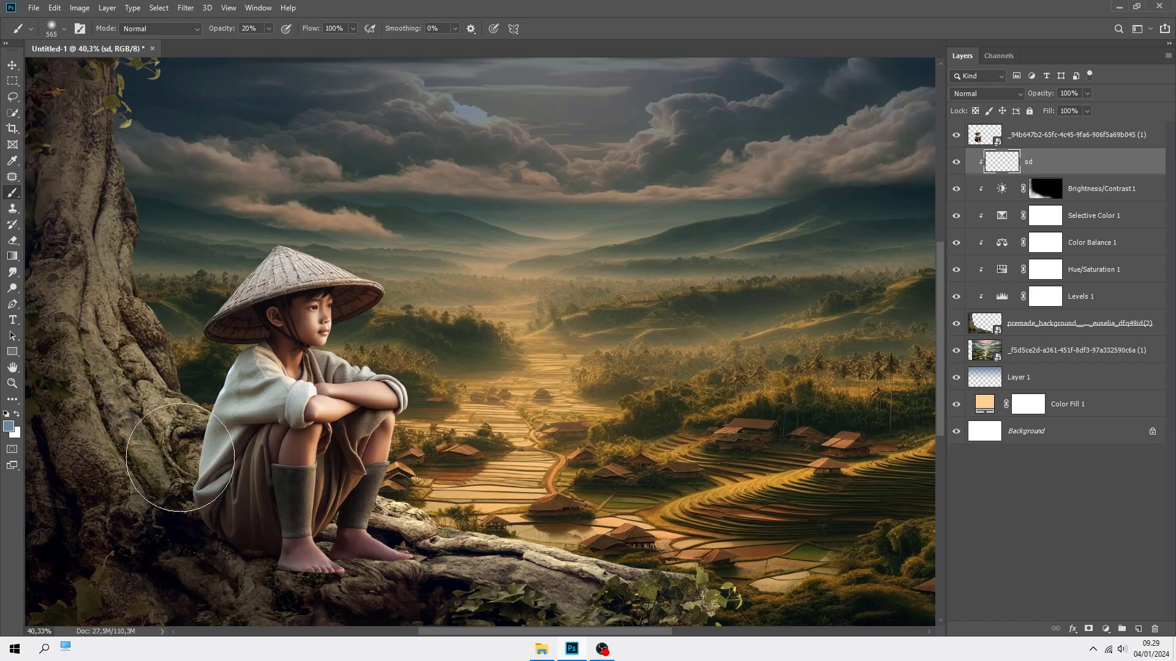
click(7, 415)
drag(254, 494, 192, 488)
scroll(256, 534, up, 2)
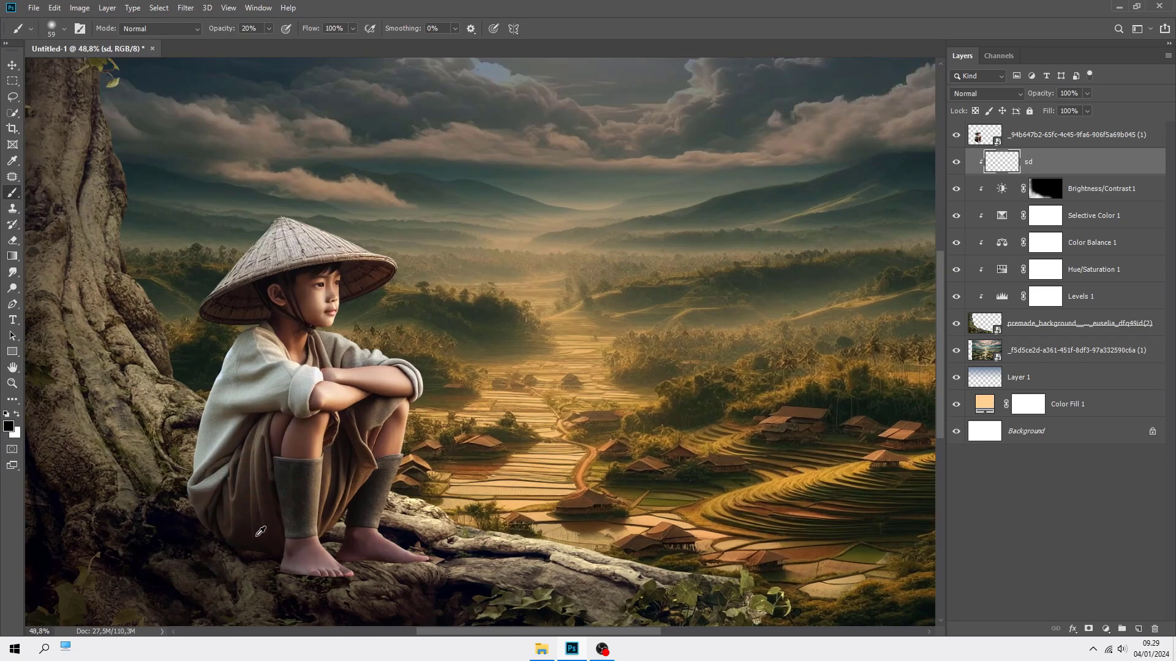
scroll(261, 531, up, 7)
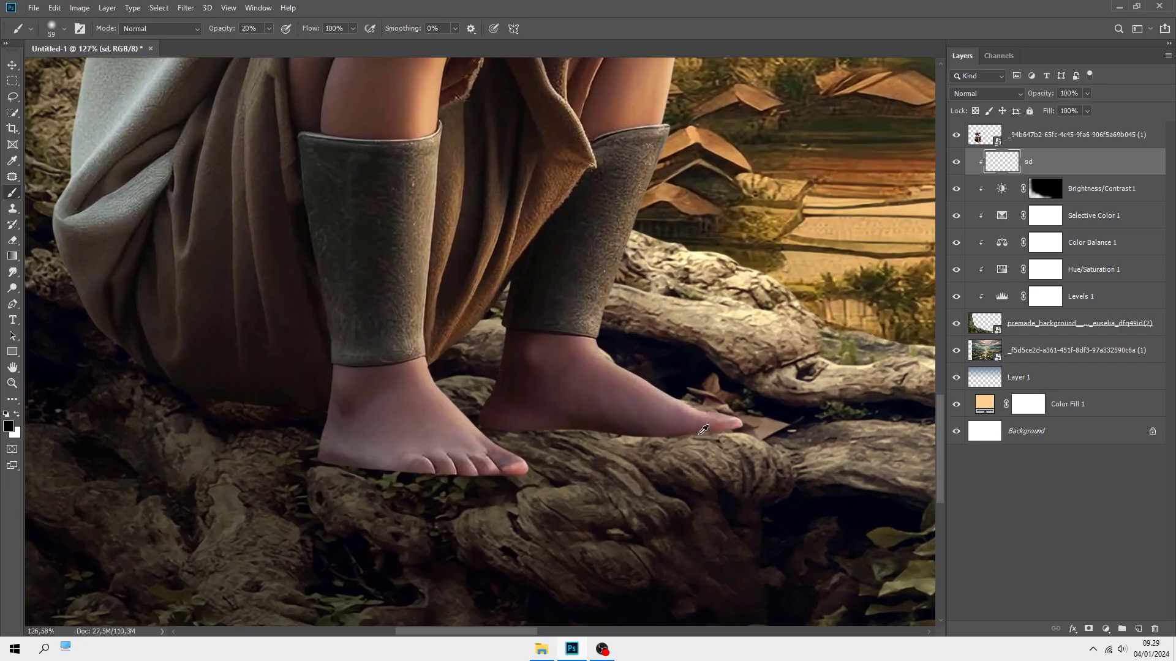
drag(683, 432, 360, 428)
scroll(677, 421, up, 1)
scroll(427, 422, down, 1)
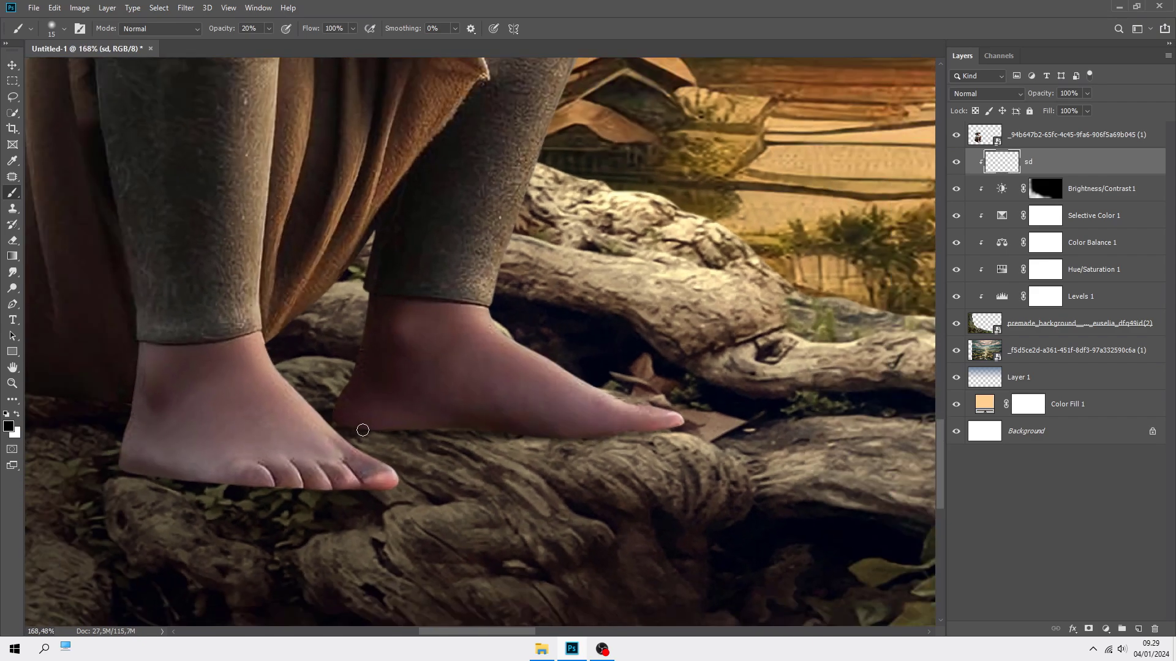
Step: Build up the soft black shadow on the roots under and around both of the boy's feet
scroll(522, 431, down, 1)
drag(521, 431, 527, 431)
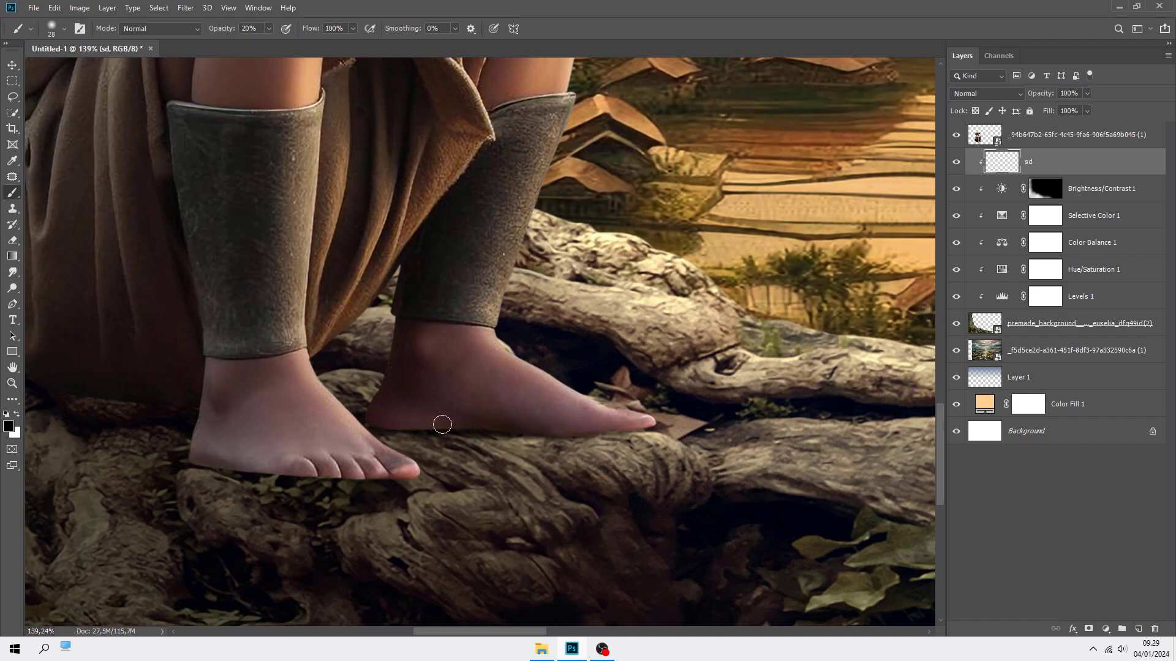
drag(619, 435, 595, 435)
mouse_move(384, 433)
mouse_down()
mouse_move(564, 447)
mouse_move(404, 450)
mouse_up()
scroll(476, 430, down, 1)
drag(470, 435, 485, 435)
drag(422, 407, 305, 393)
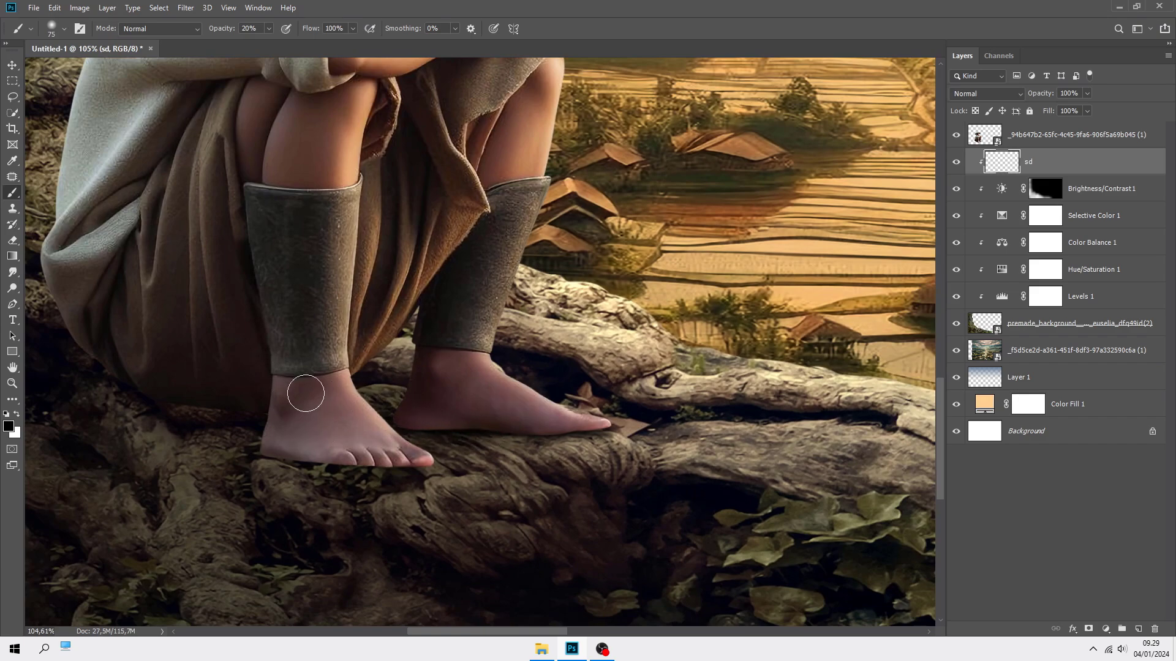
drag(322, 448, 451, 456)
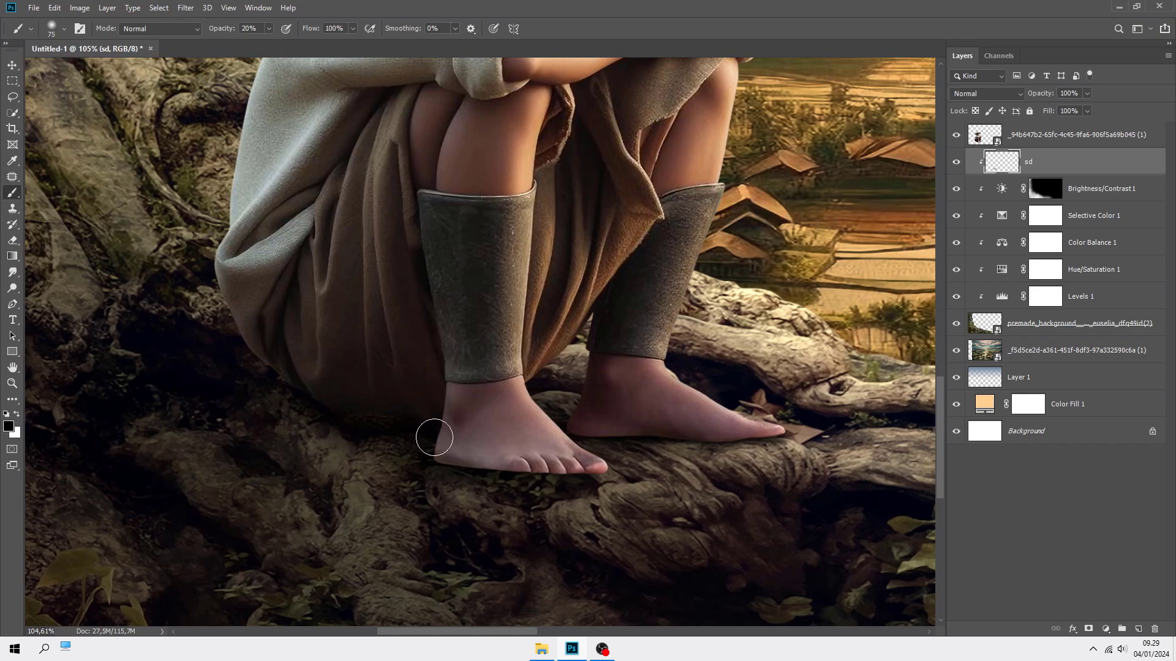
Step: Paint broad soft shadows with a larger brush on the trunk and roots behind and beneath the seated boy
scroll(368, 384, down, 1)
mouse_move(331, 416)
mouse_down()
mouse_move(362, 433)
mouse_move(302, 420)
mouse_move(382, 417)
mouse_up()
scroll(344, 420, down, 1)
mouse_move(274, 350)
mouse_down()
mouse_move(235, 327)
mouse_move(227, 305)
mouse_up()
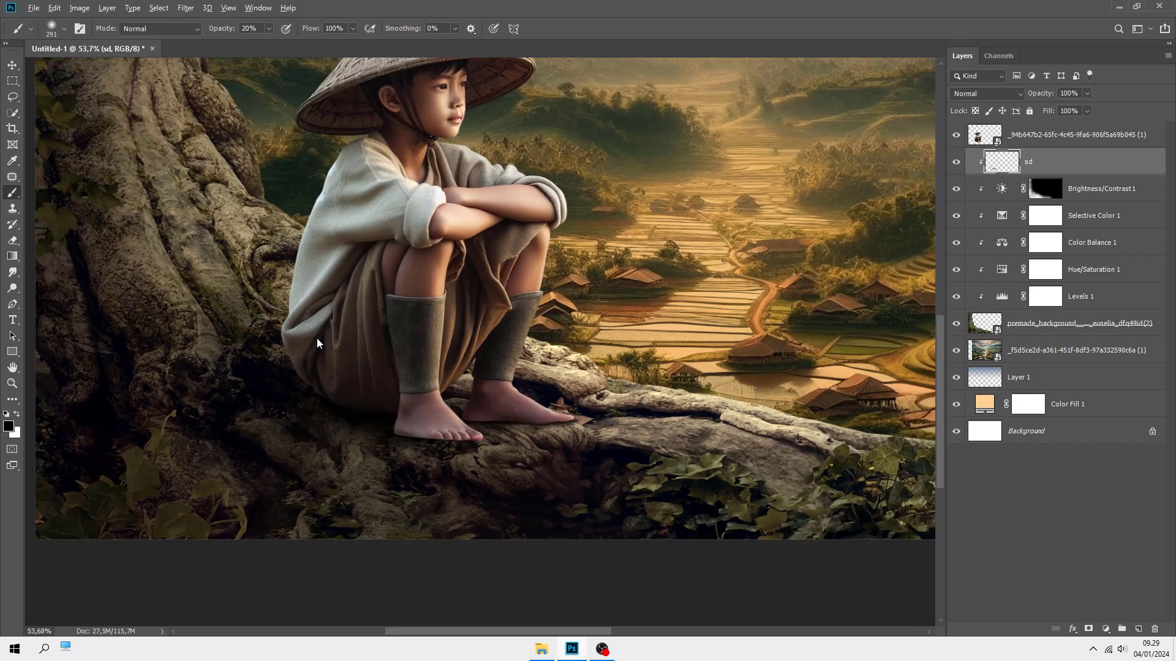
mouse_move(277, 346)
mouse_down()
mouse_move(279, 300)
mouse_move(289, 354)
mouse_move(251, 386)
mouse_up()
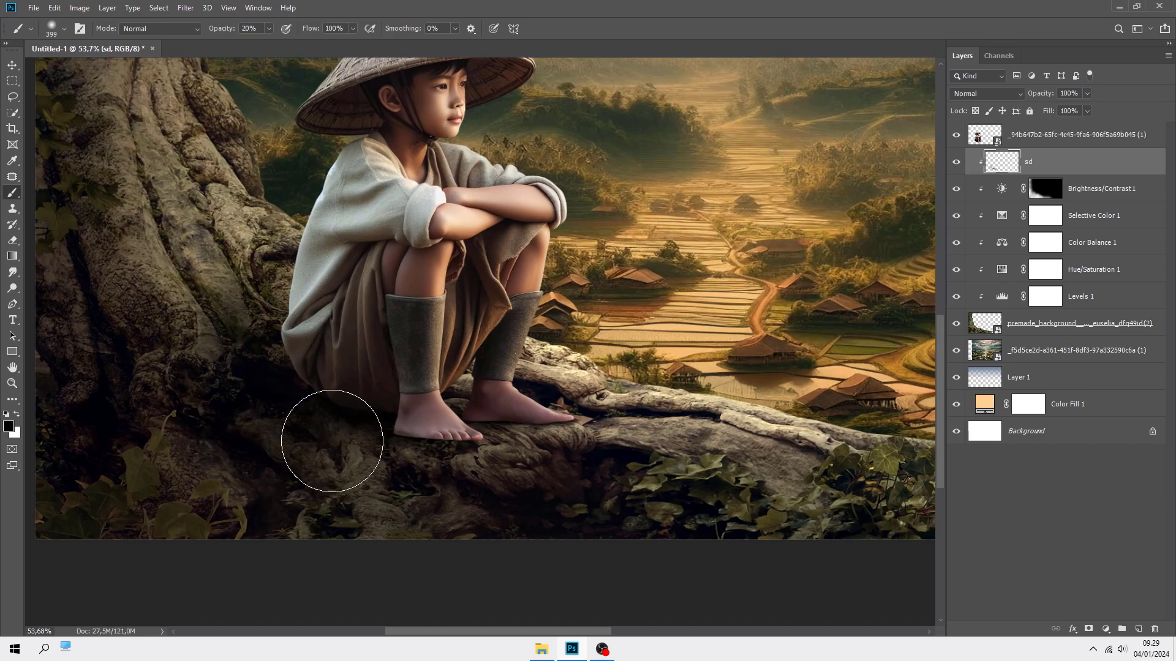
scroll(420, 437, down, 1)
drag(399, 428, 410, 428)
mouse_move(383, 442)
mouse_down()
mouse_move(328, 452)
mouse_move(324, 435)
mouse_up()
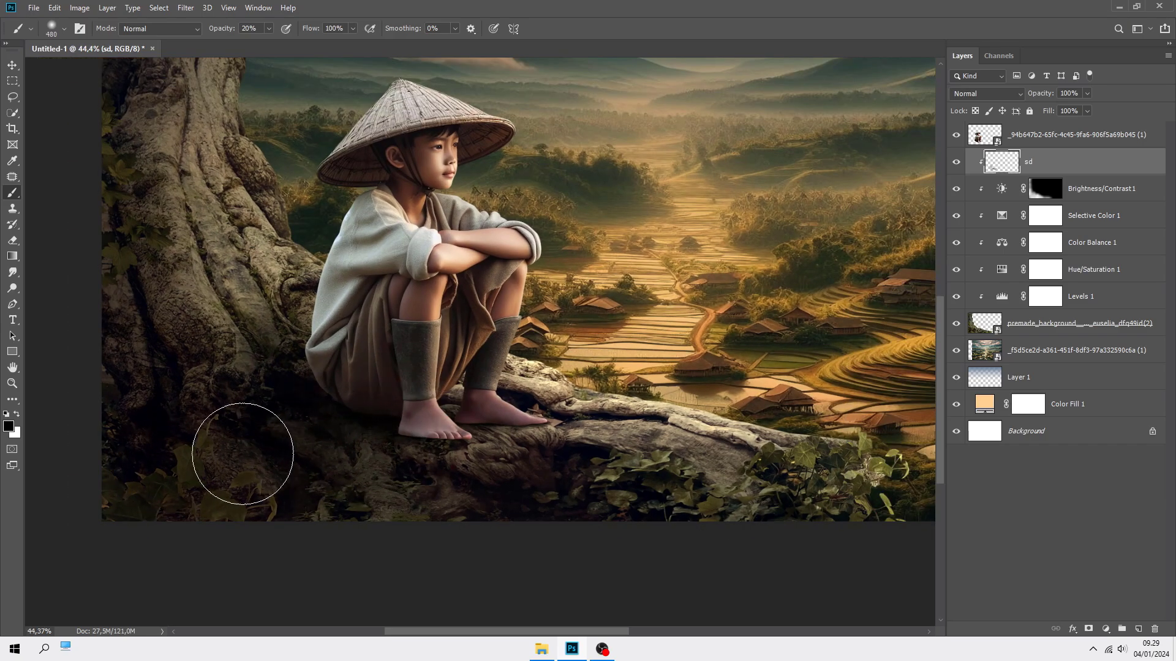
Step: Compare the composite with the tree's sd shadow layer hidden and shown
scroll(482, 433, down, 2)
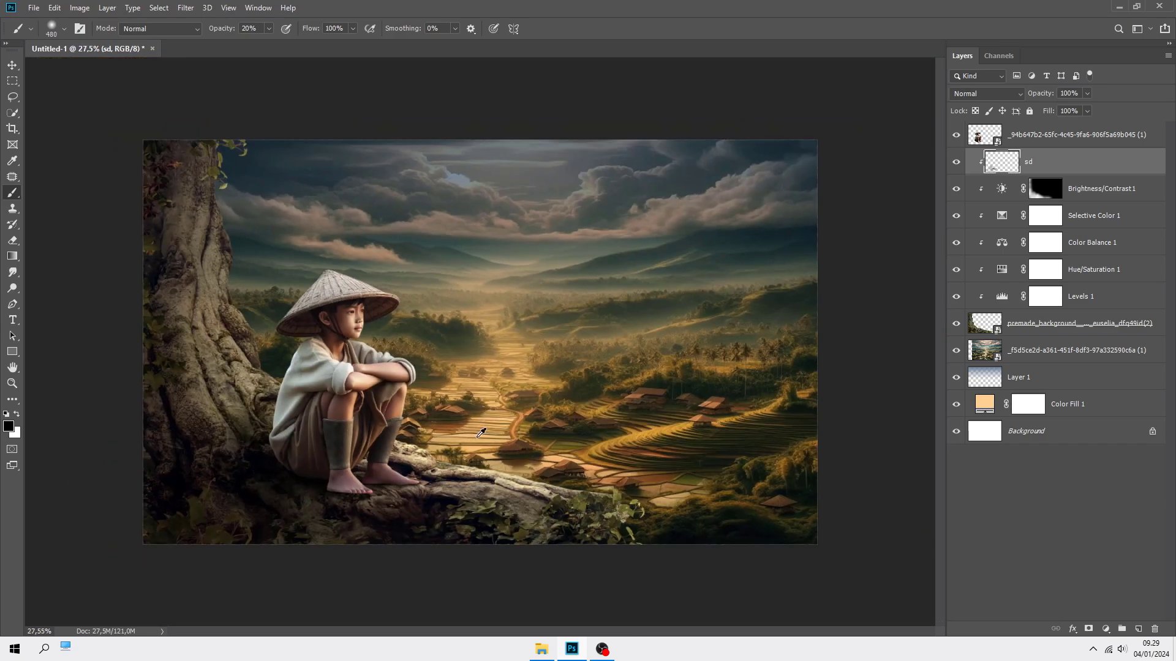
click(954, 160)
click(955, 163)
Step: Add a new layer above the boy layer, clip it to the boy and rename it sd
key(v)
click(1066, 138)
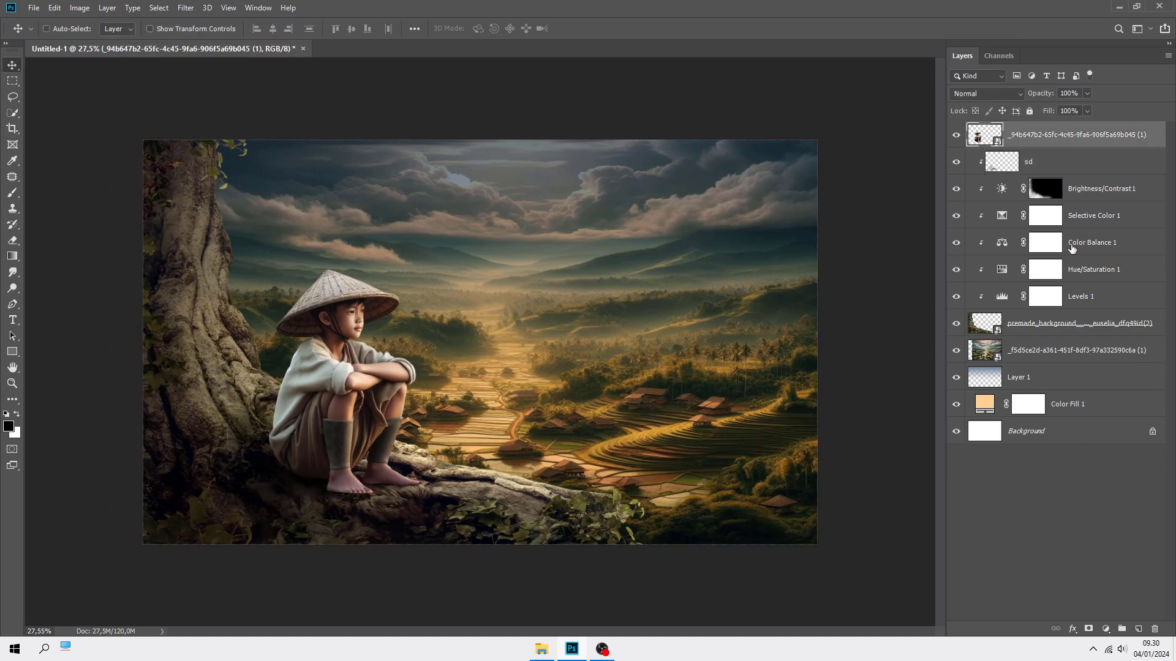
click(1137, 629)
right_click(1050, 154)
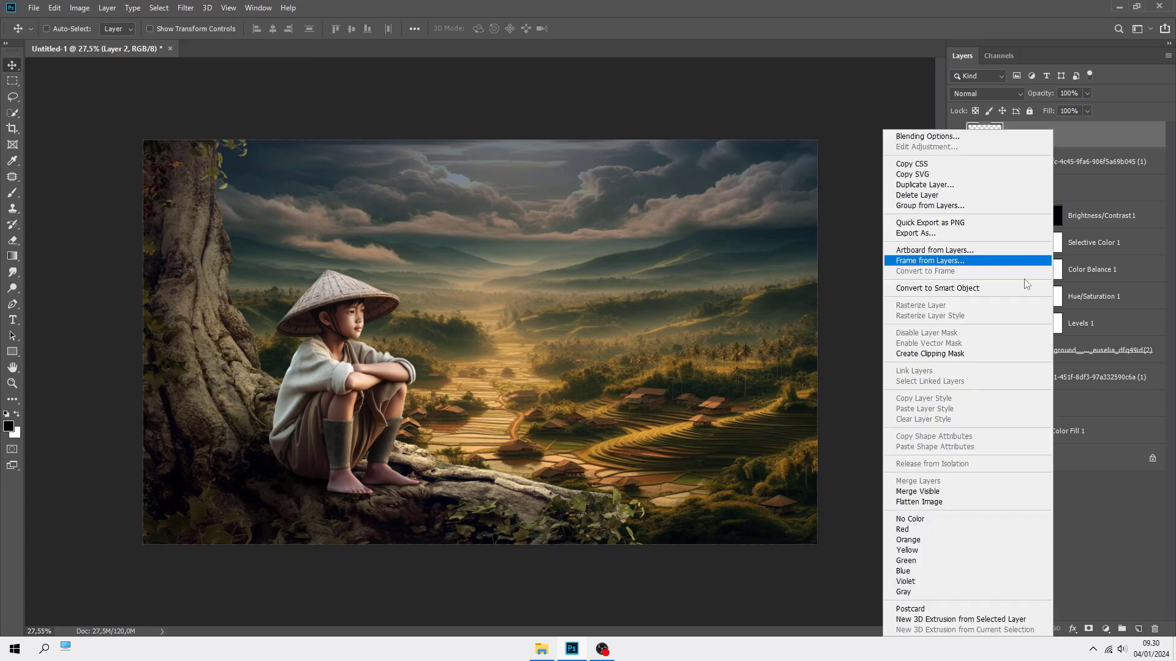
click(1005, 349)
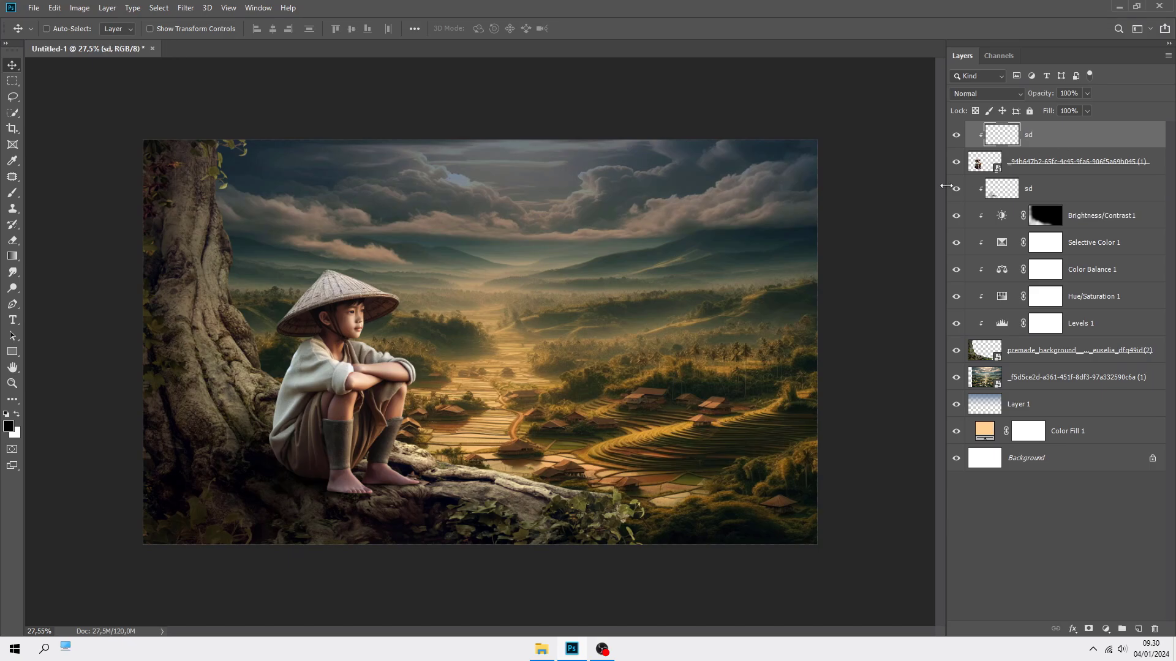
Step: Paint black shading at 20% brush opacity along the lower edge of the boy's far foot on his clipped sd layer
click(14, 196)
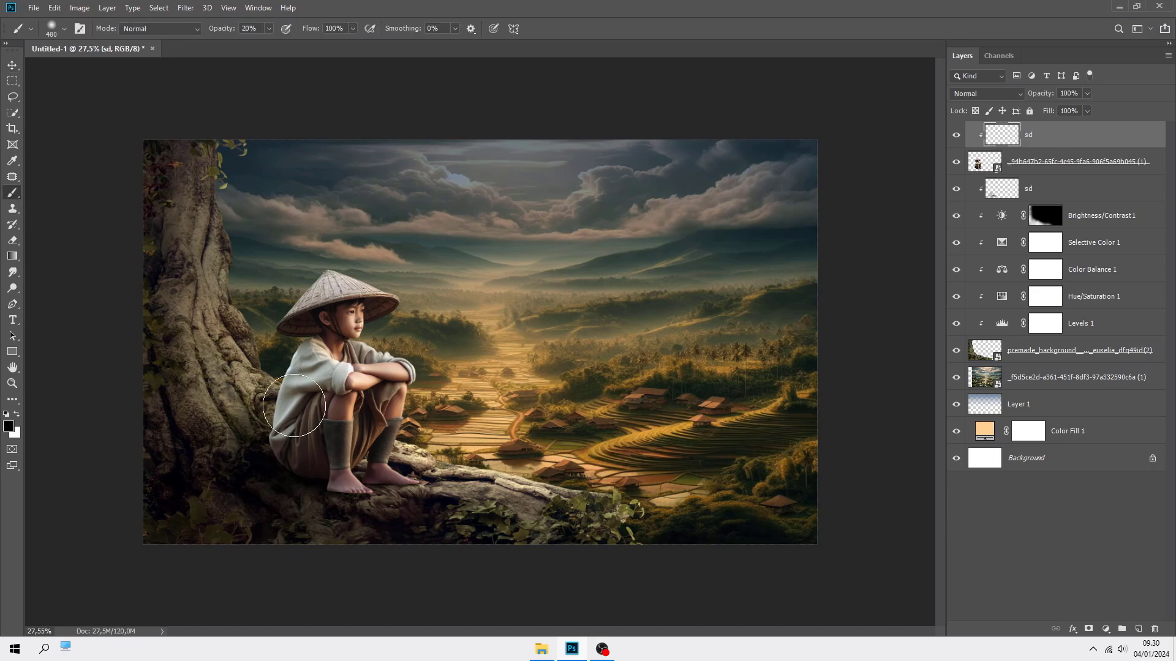
scroll(300, 531, up, 9)
drag(292, 540, 217, 542)
scroll(448, 525, up, 8)
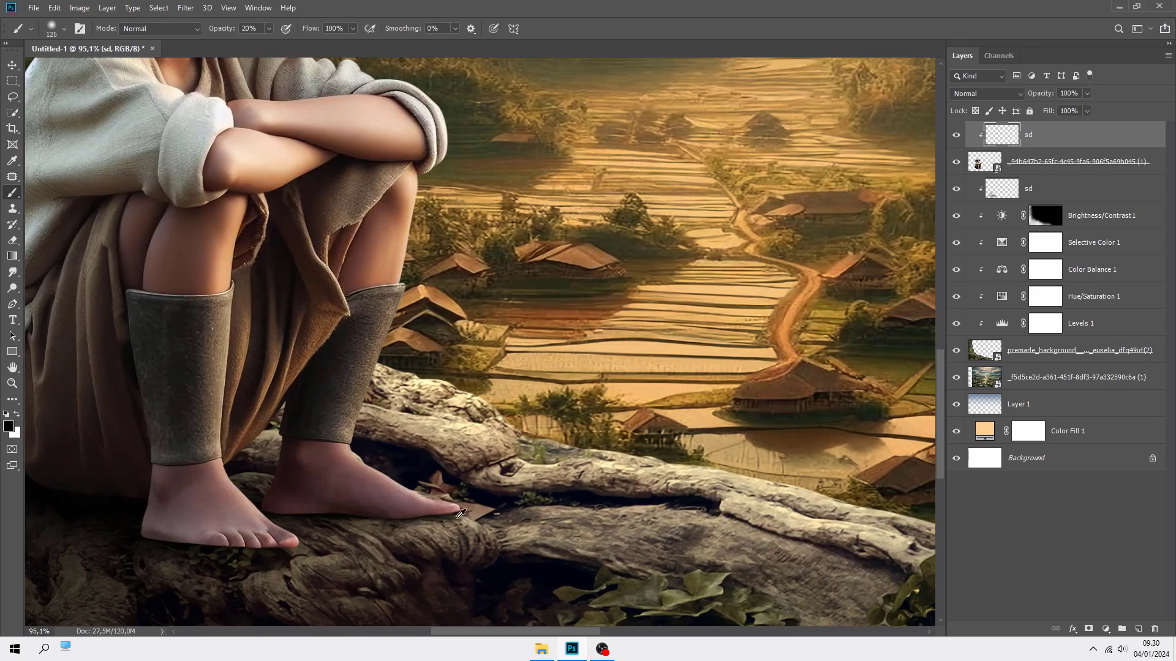
drag(408, 519, 315, 520)
scroll(429, 526, up, 4)
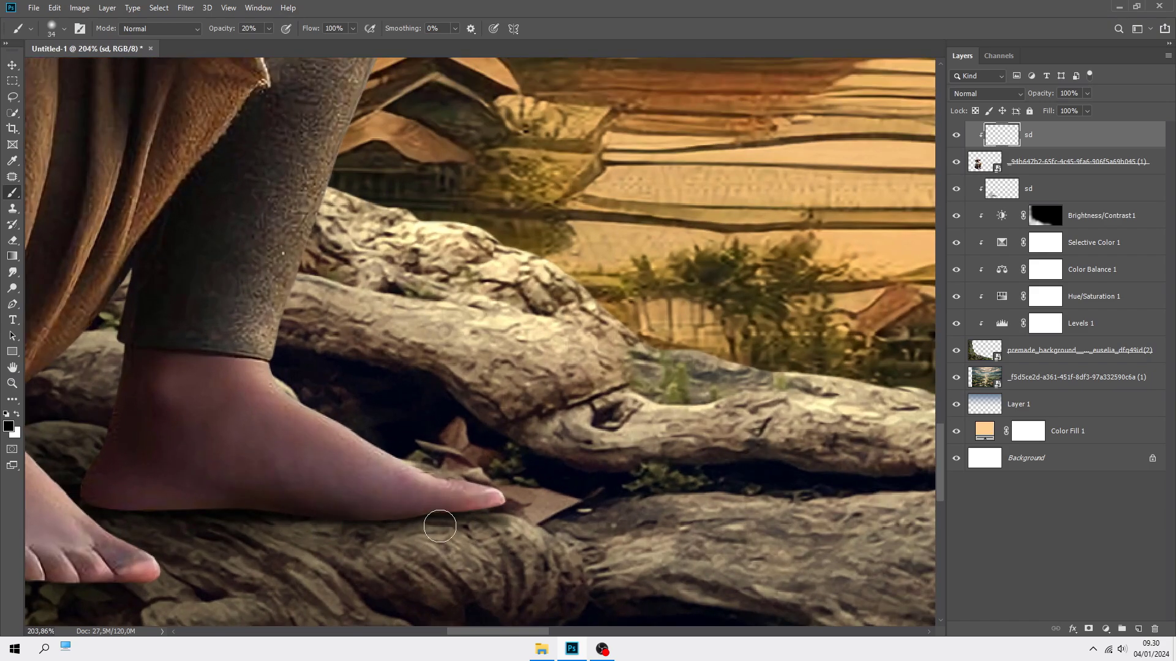
drag(489, 516, 645, 484)
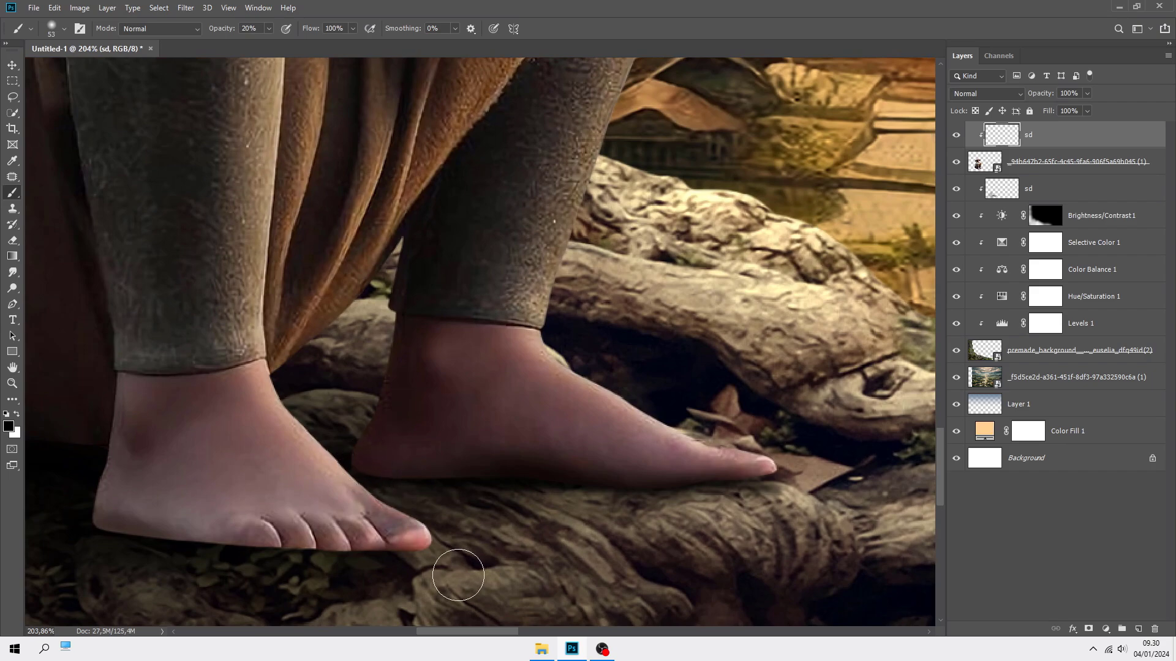
Step: Shade the underside of the boy's near foot and the bottom of his garment with progressively larger soft brushes
drag(255, 559, 283, 564)
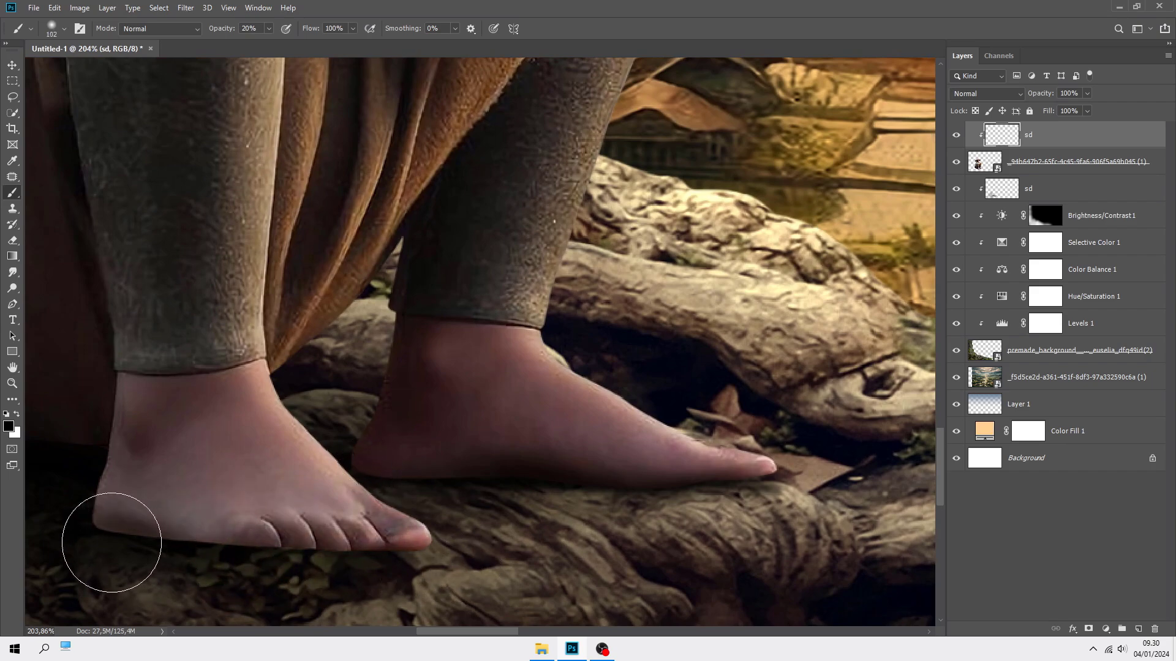
mouse_move(112, 543)
mouse_down()
mouse_move(90, 554)
mouse_move(139, 569)
mouse_move(386, 581)
mouse_move(268, 571)
mouse_up()
scroll(475, 498, down, 9)
drag(268, 472, 299, 472)
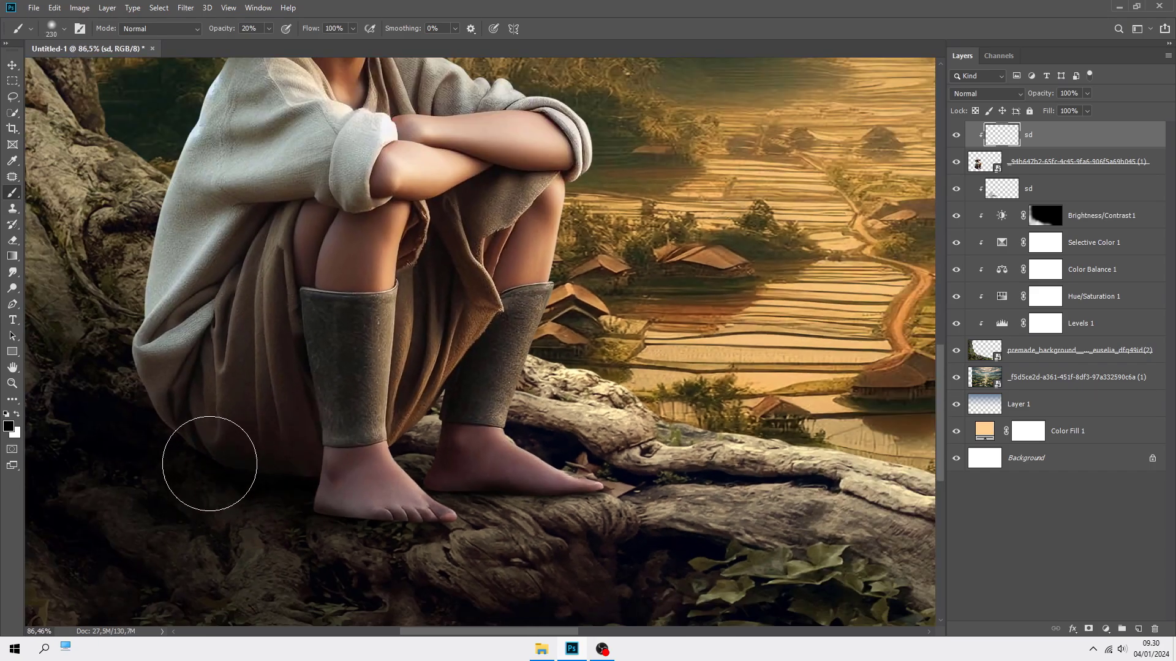
scroll(184, 370, down, 3)
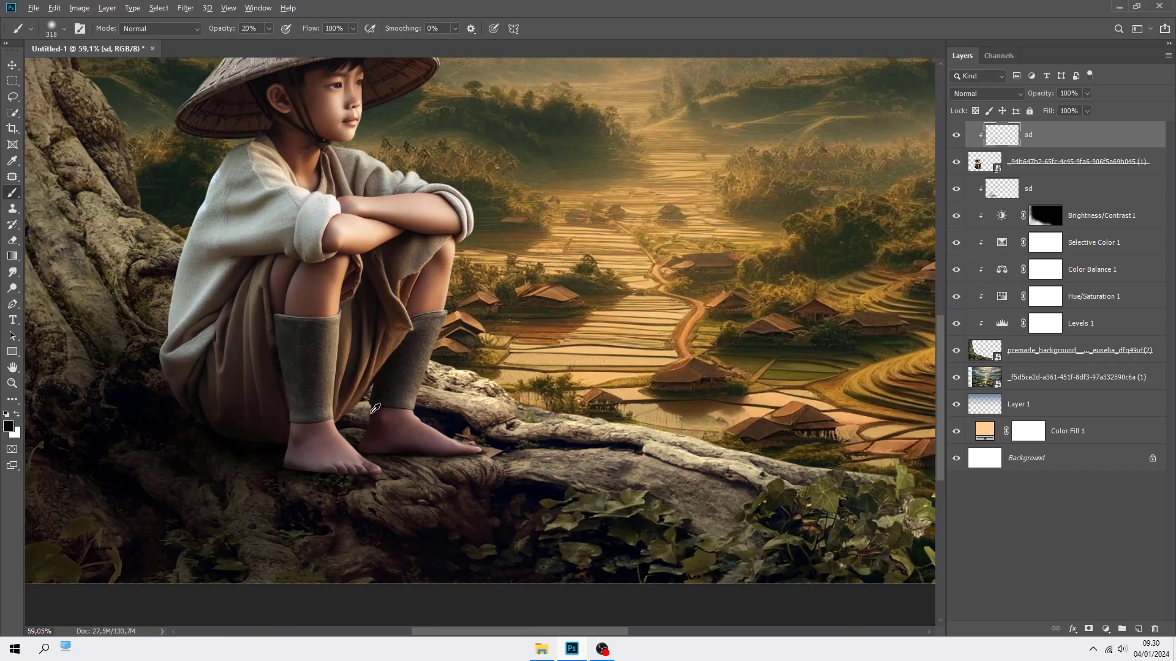
Step: Inspect the boy's feet and garment shading, and compare the composite with his clipped sd layer hidden and shown
scroll(375, 408, up, 3)
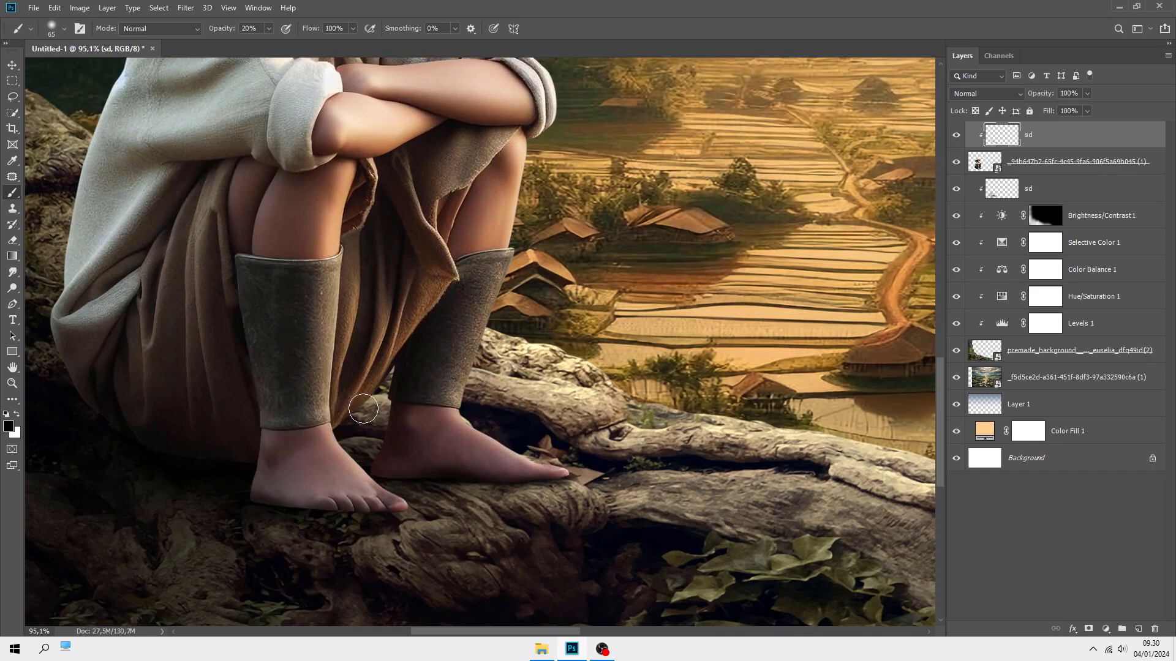
scroll(322, 441, down, 2)
scroll(370, 425, down, 4)
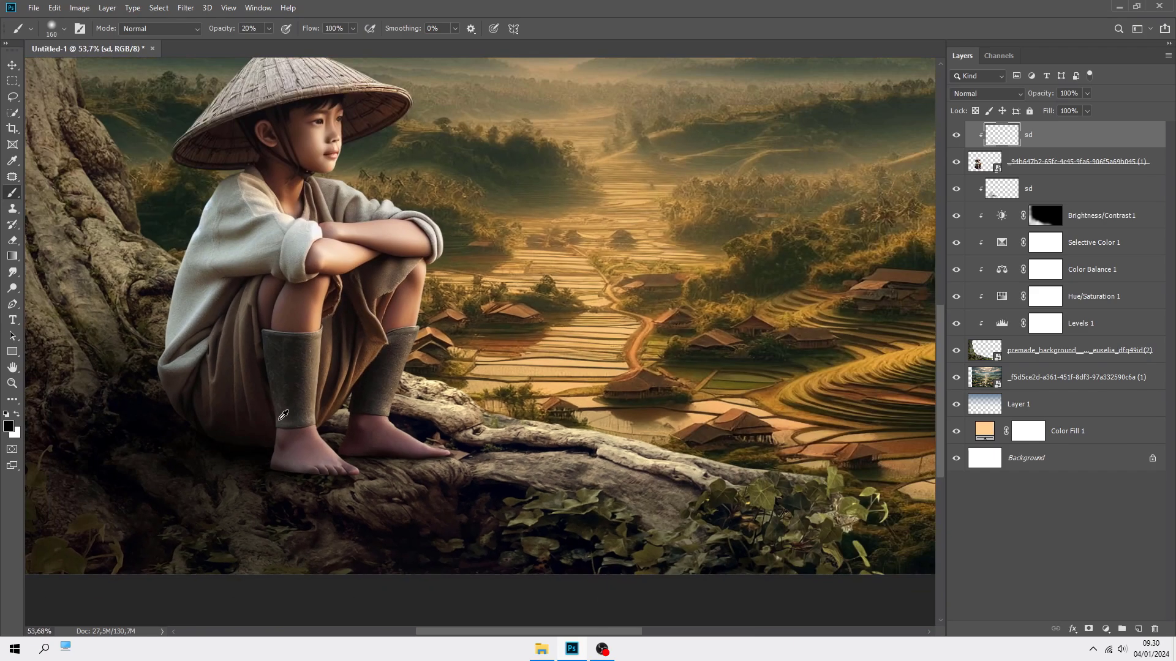
scroll(369, 425, down, 2)
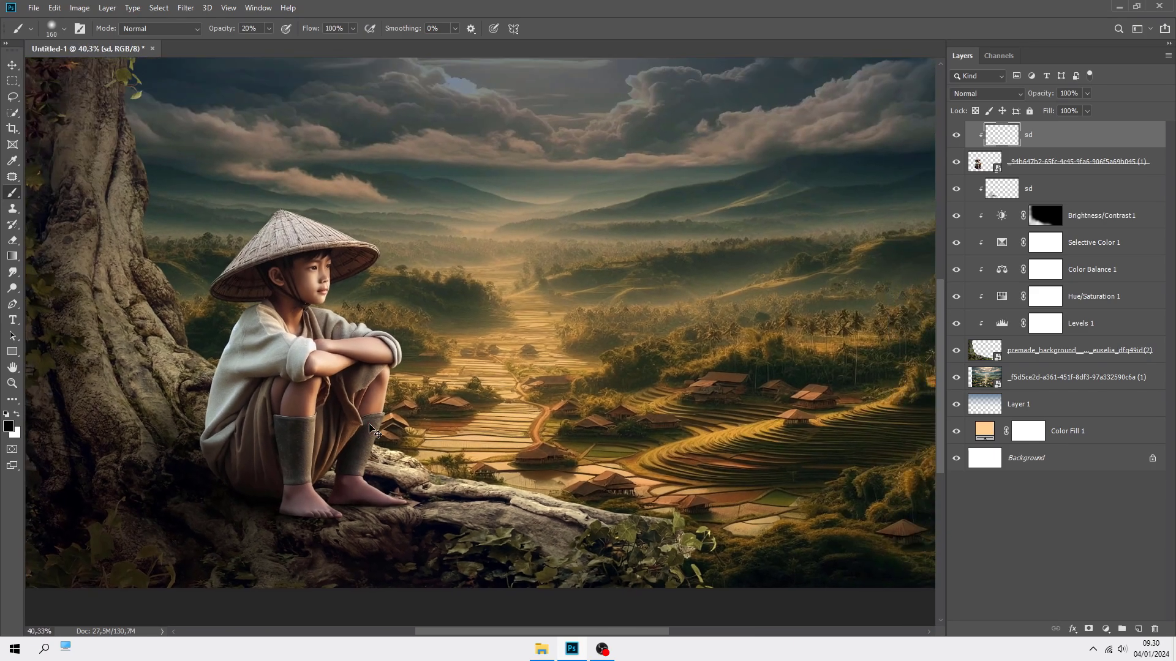
click(955, 135)
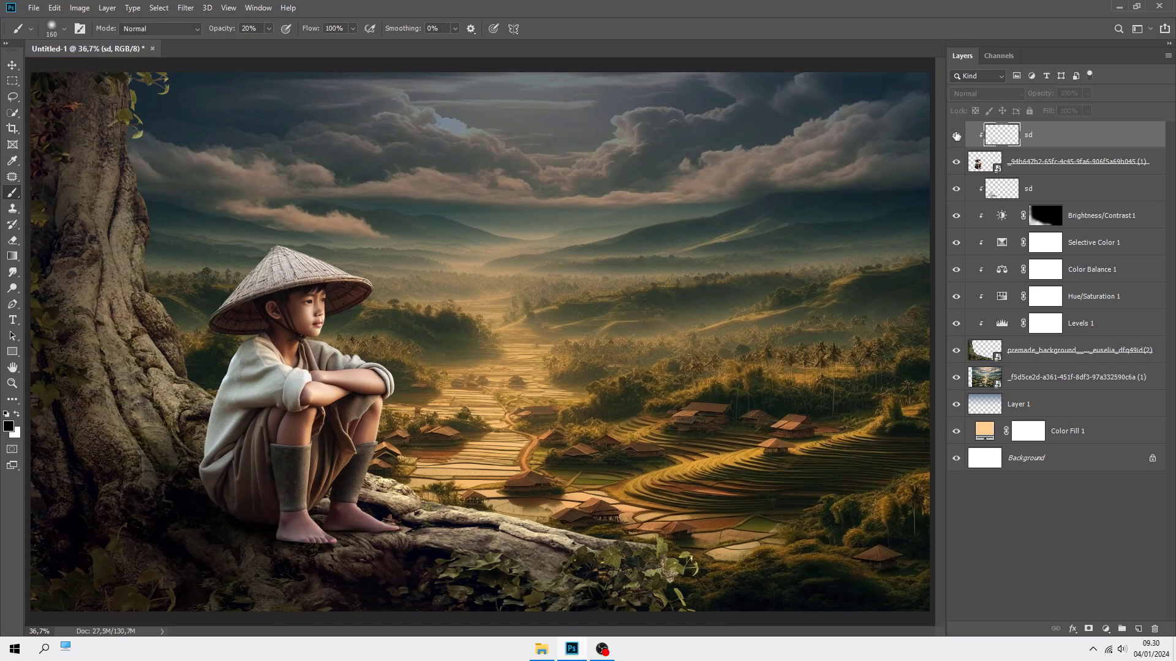
click(956, 135)
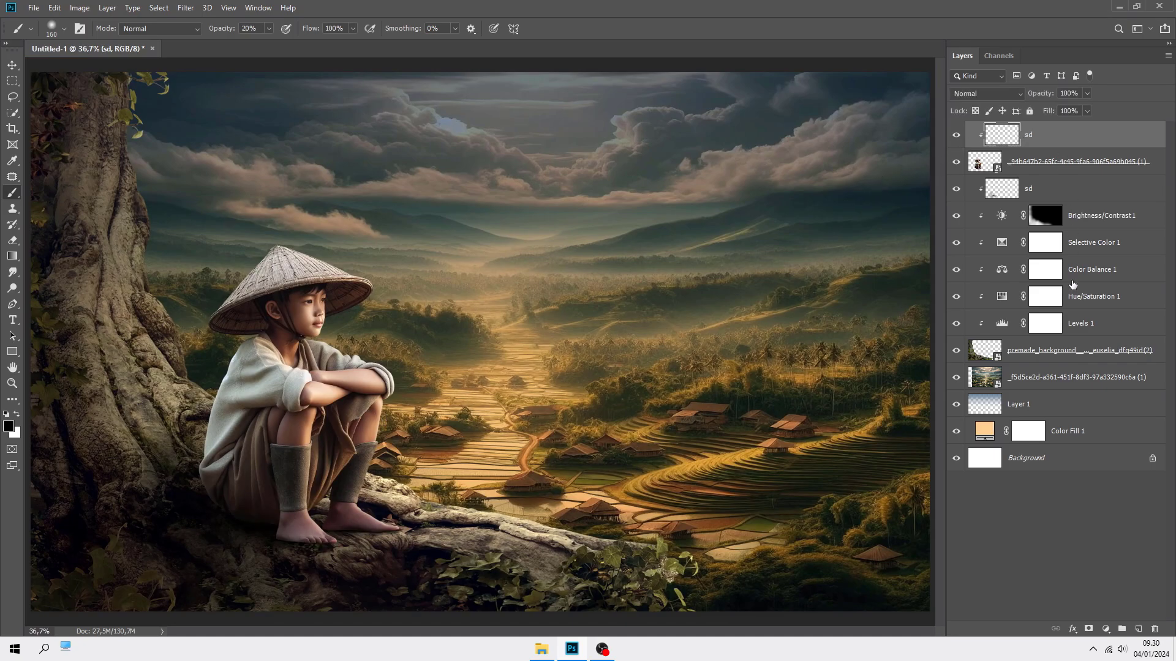
Step: Add a Brightness/Contrast adjustment clipped to the boy with brightness -150, and invert its mask to black
click(1105, 629)
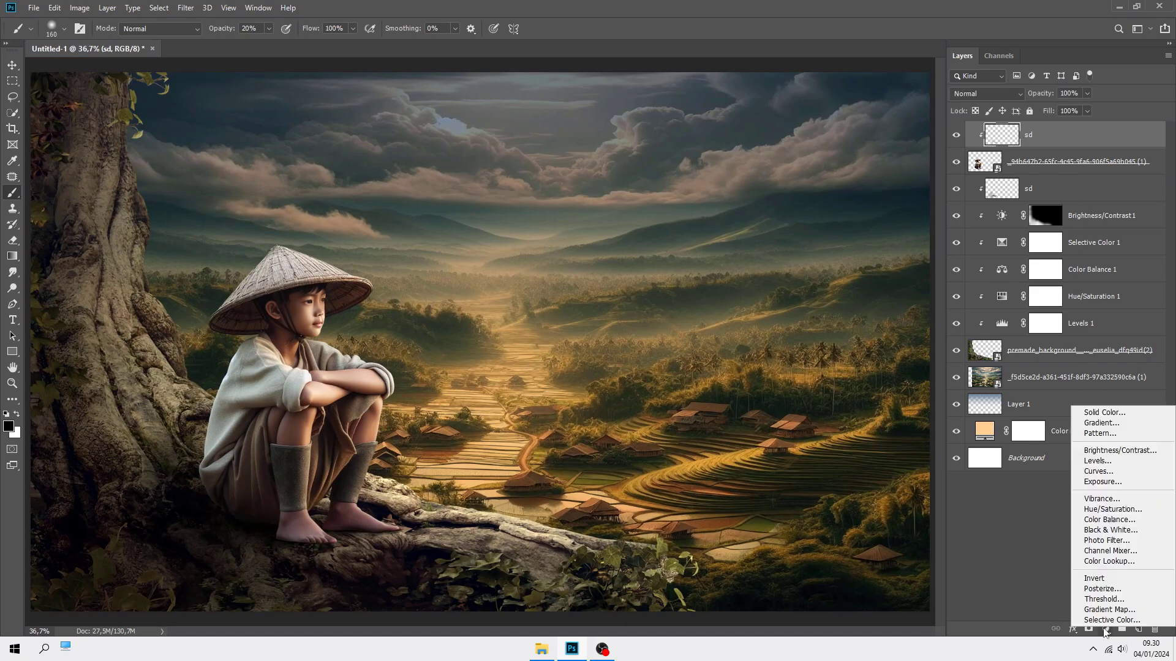
click(1130, 451)
click(853, 441)
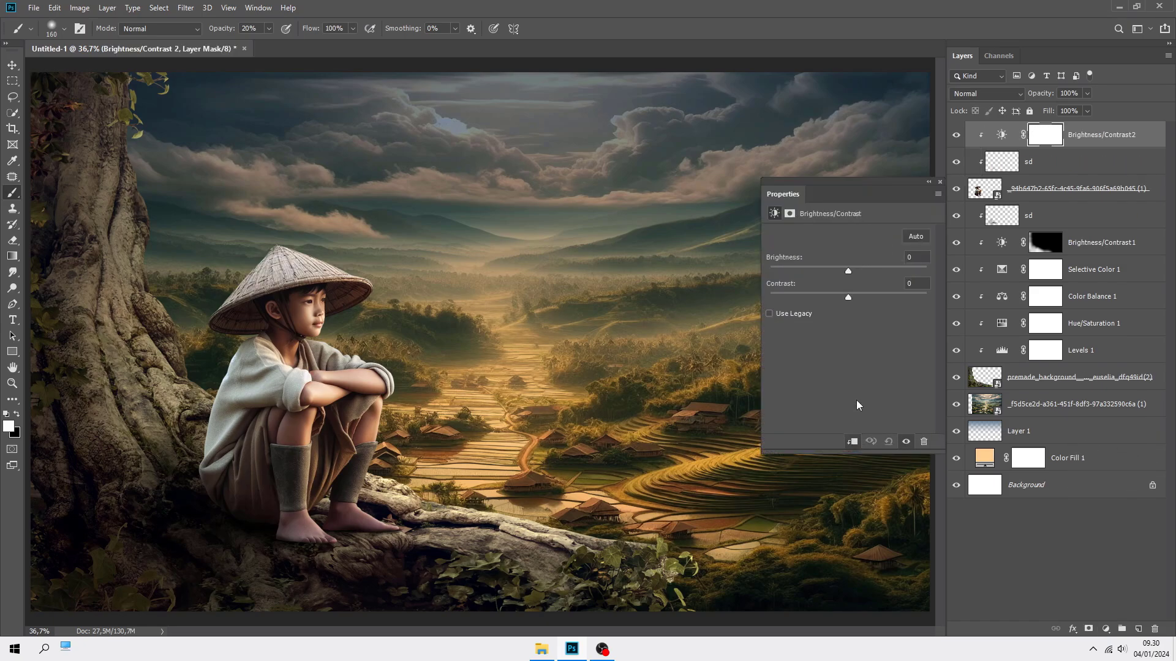
drag(848, 270, 722, 278)
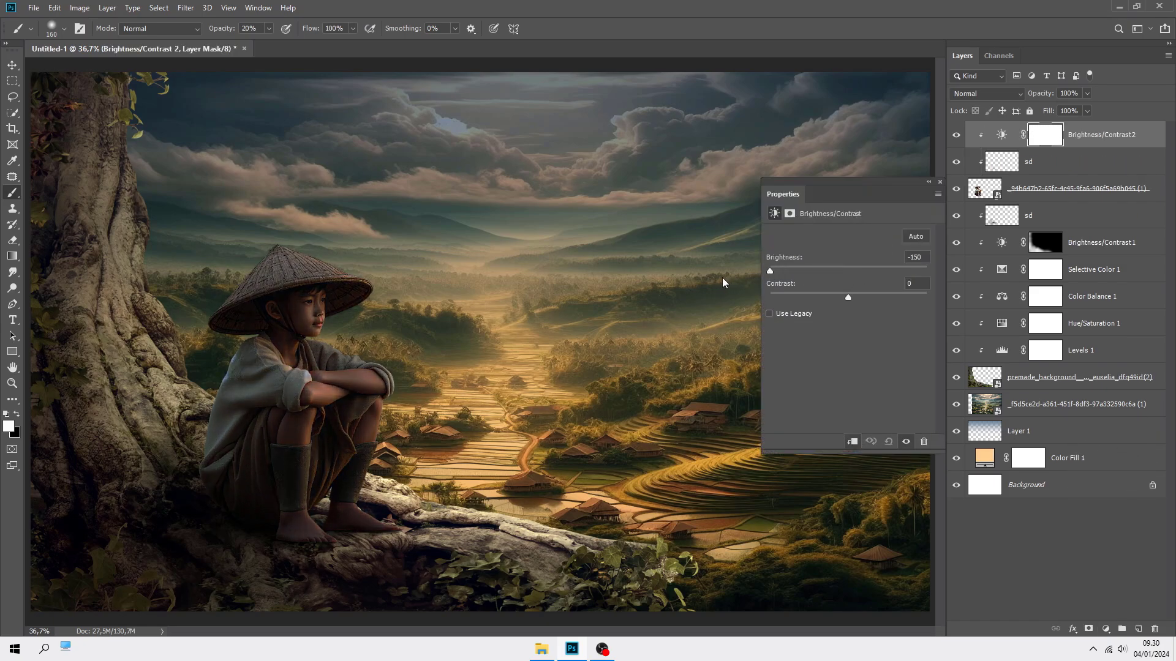
click(941, 182)
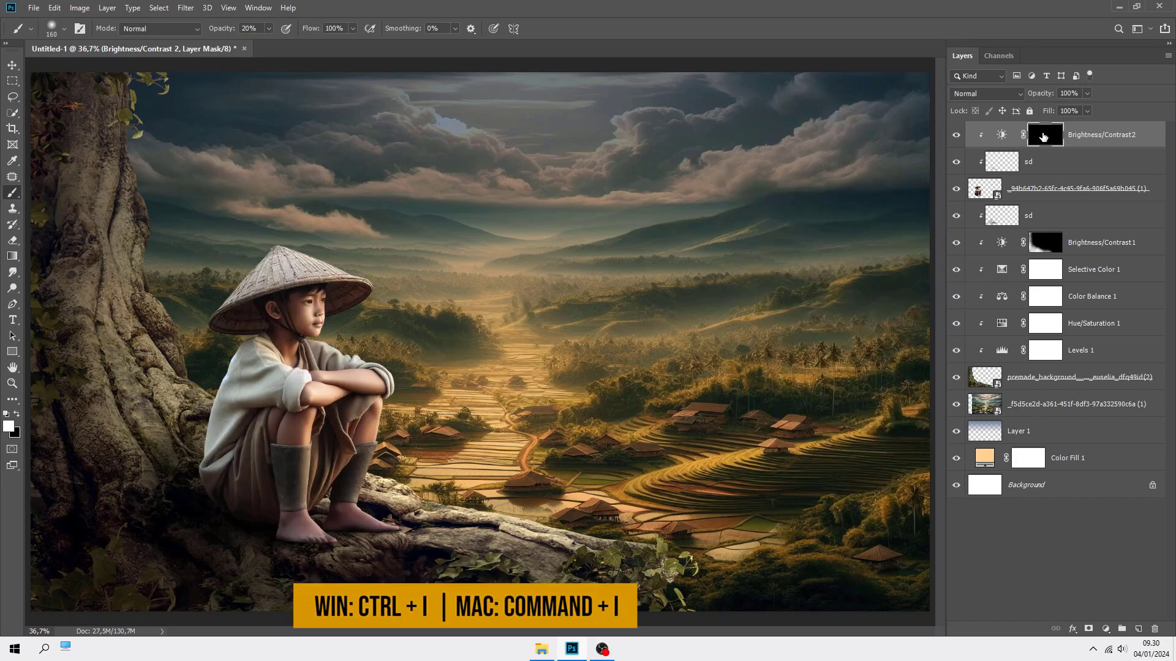
Step: Paint white on the Brightness/Contrast mask with a 521 px soft brush at 20% opacity to darken the boy's feet, legs and garment
scroll(324, 497, up, 7)
mouse_move(290, 498)
mouse_down()
mouse_move(424, 366)
mouse_move(533, 386)
mouse_up()
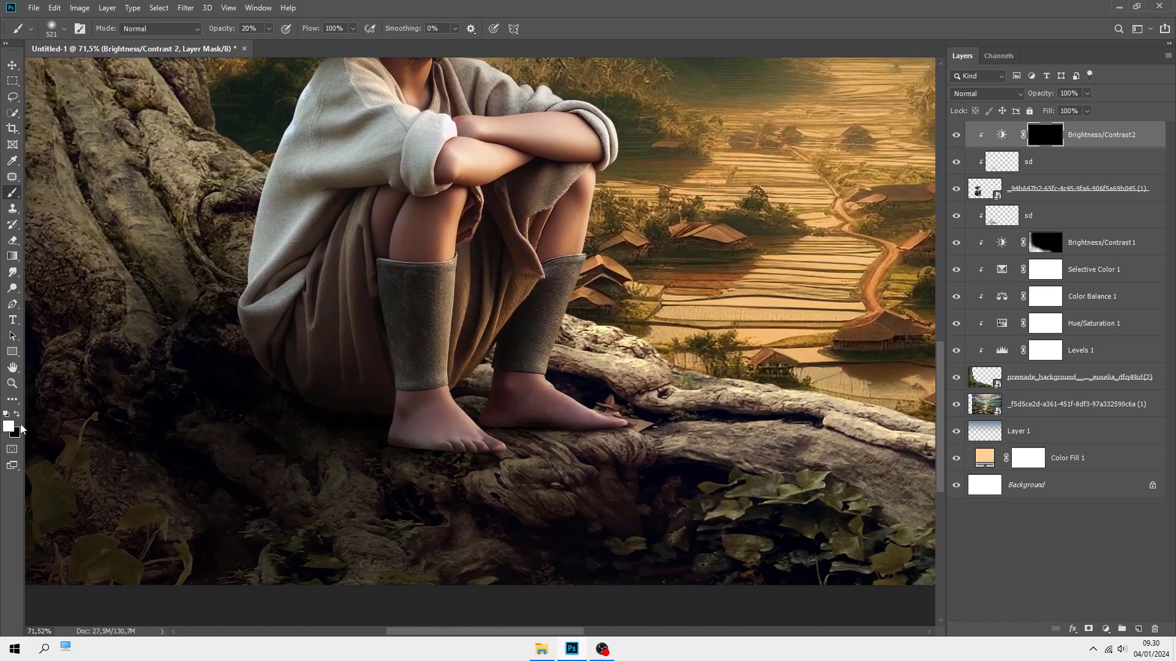
click(404, 438)
mouse_move(409, 435)
mouse_down()
mouse_move(495, 463)
mouse_move(425, 375)
mouse_up()
scroll(428, 374, down, 5)
scroll(428, 374, up, 2)
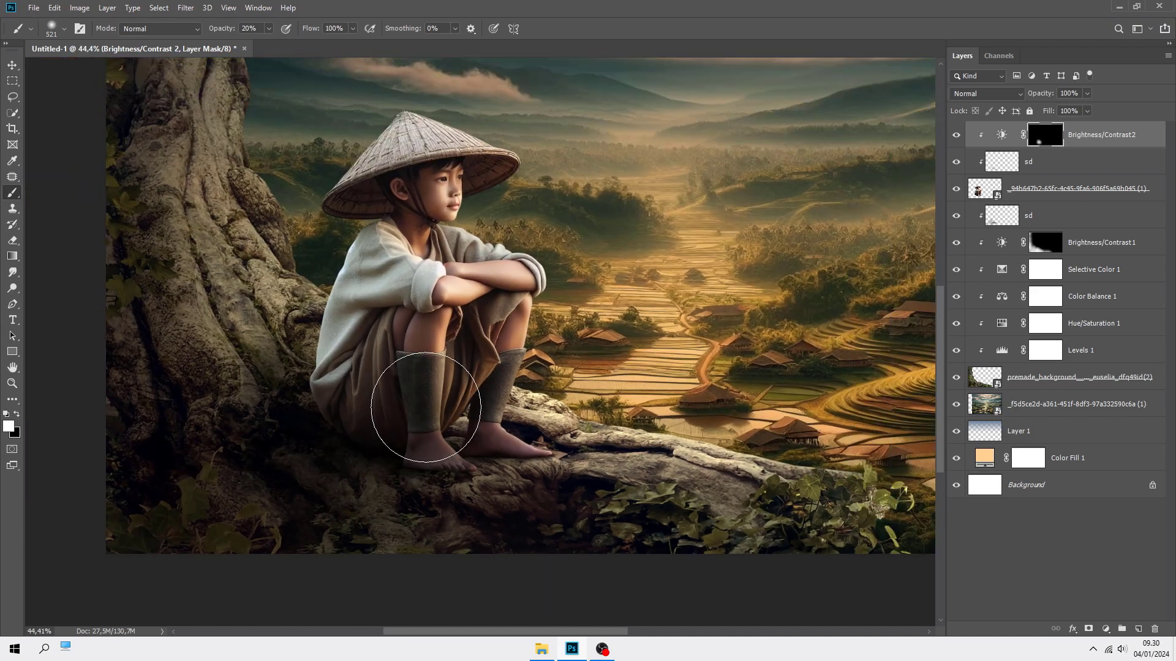
mouse_move(356, 345)
mouse_down()
mouse_move(381, 352)
mouse_move(379, 325)
mouse_move(412, 395)
mouse_move(439, 369)
mouse_move(438, 410)
mouse_move(383, 417)
mouse_move(346, 386)
mouse_move(368, 294)
mouse_move(371, 379)
mouse_move(346, 398)
mouse_move(383, 372)
mouse_move(388, 412)
mouse_move(437, 405)
mouse_move(476, 478)
mouse_move(449, 347)
mouse_move(458, 329)
mouse_move(415, 311)
mouse_move(430, 341)
mouse_up()
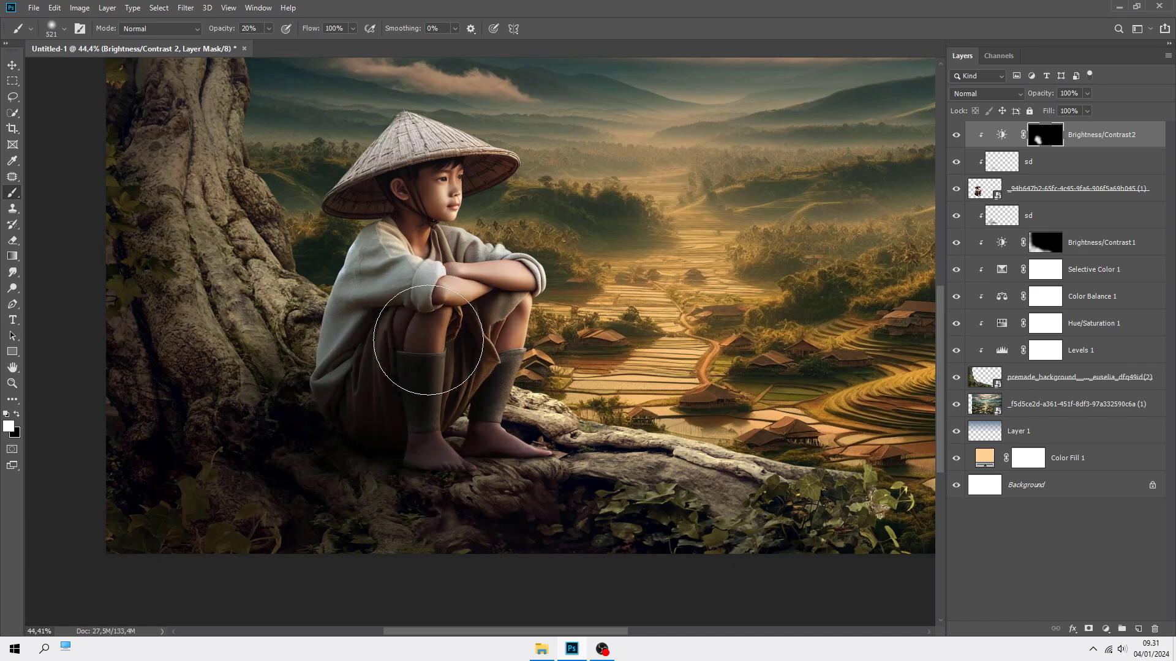
Step: Darken the boy's neck, shirt and upper garment by painting white on the same mask with smaller soft brushes
alt+right_click(432, 305)
scroll(423, 287, up, 4)
alt+right_click(401, 232)
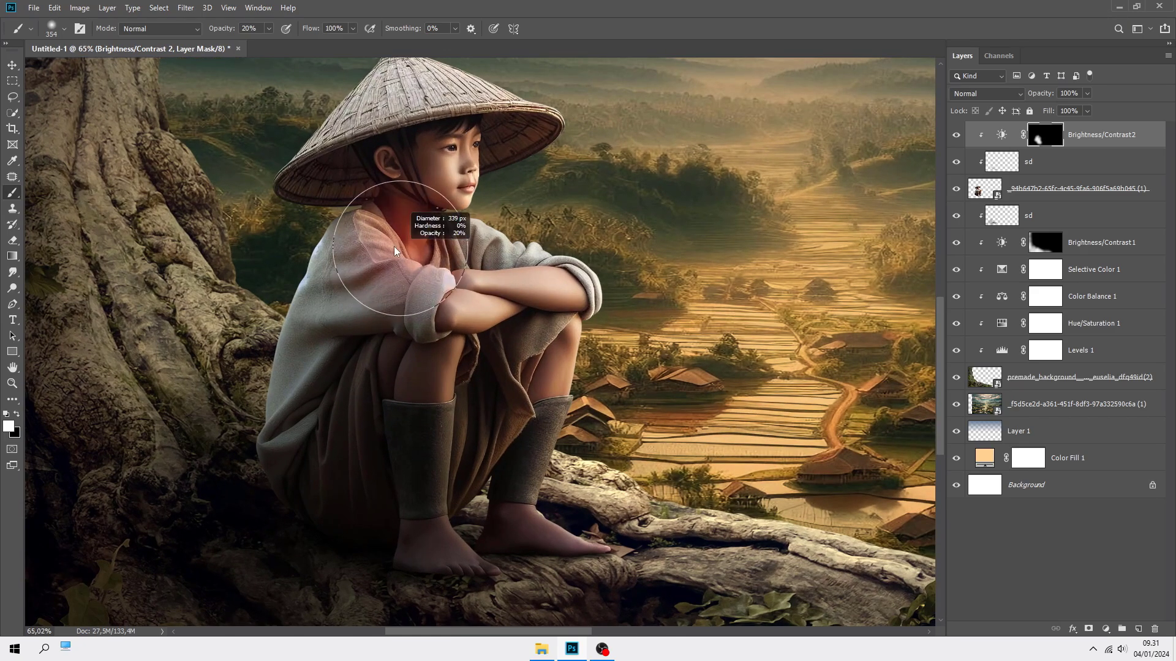
mouse_move(408, 161)
mouse_down()
mouse_move(403, 252)
mouse_move(356, 267)
mouse_move(381, 321)
mouse_move(446, 342)
mouse_move(389, 495)
mouse_move(404, 461)
mouse_up()
scroll(413, 442, down, 2)
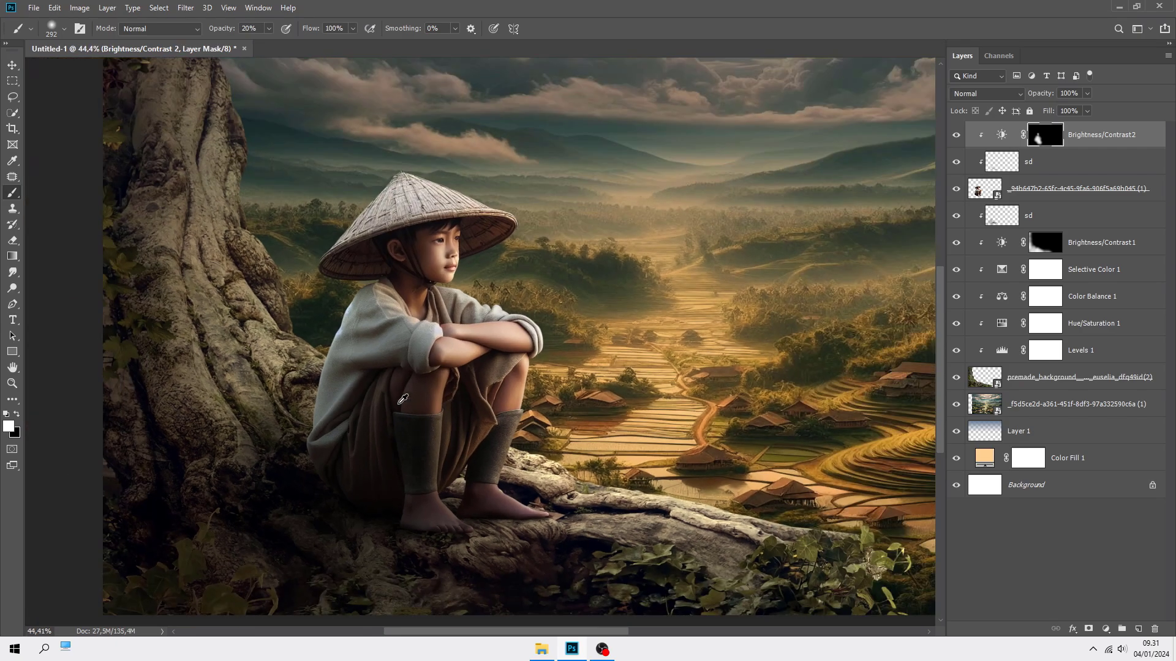
alt+right_click(368, 289)
scroll(351, 261, up, 2)
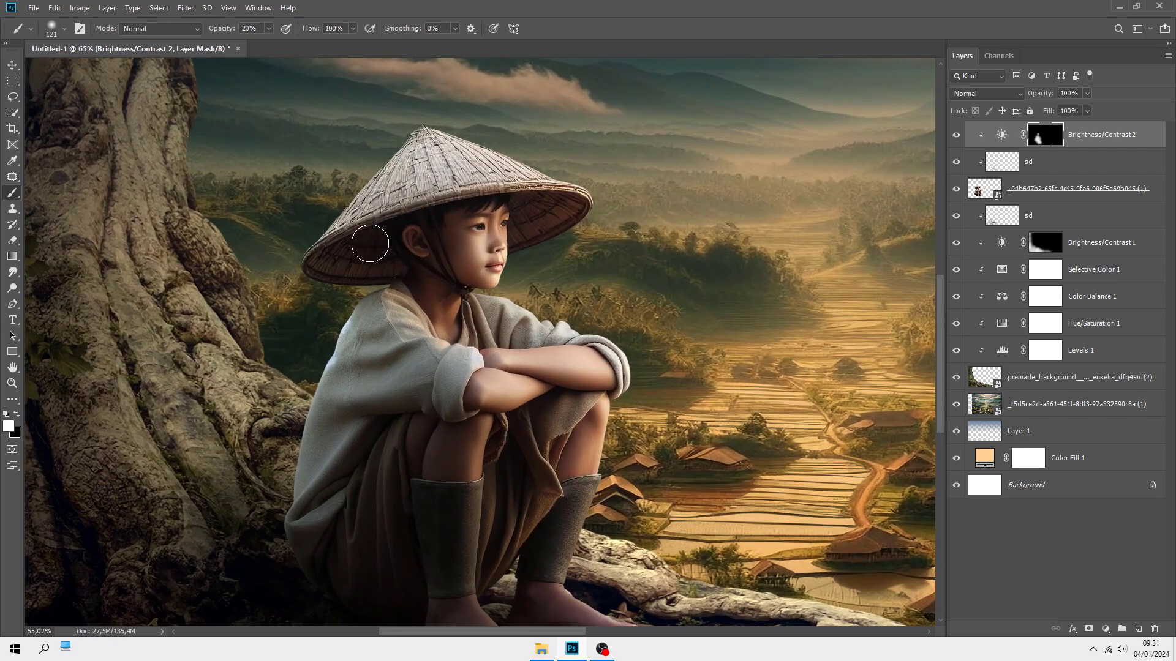
Step: Compare the whole composite with the boy's Brightness/Contrast adjustment hidden and shown
scroll(398, 286, down, 2)
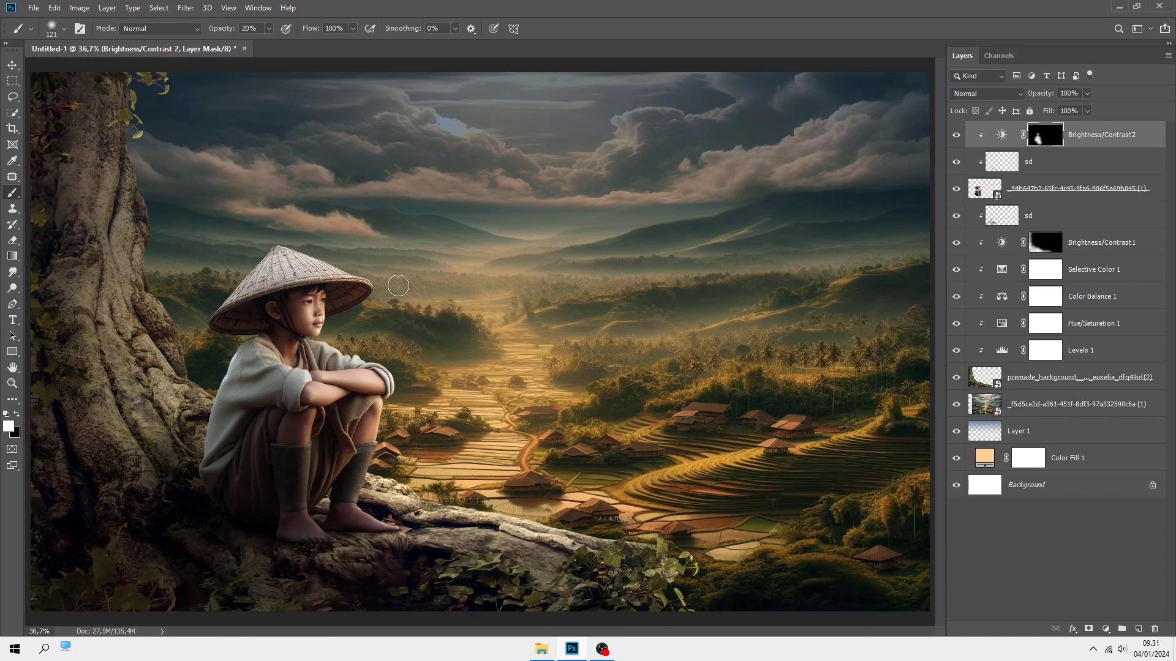
click(954, 135)
click(954, 134)
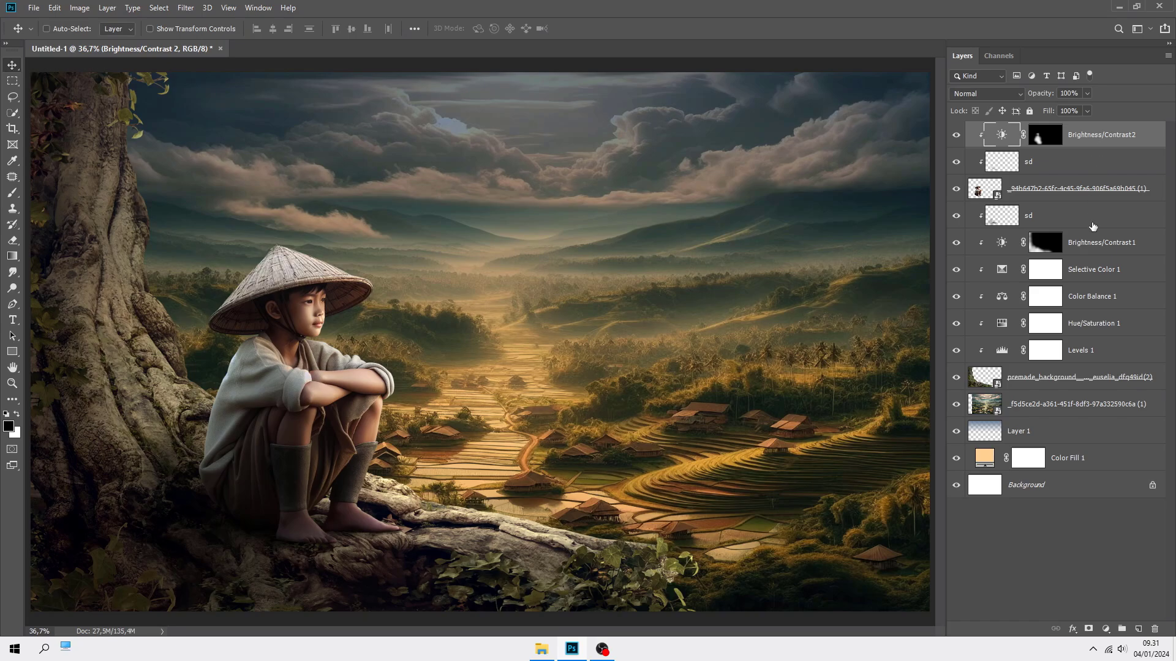
Step: Add a Hue/Saturation adjustment clipped to the boy and lower its saturation slightly
click(1106, 629)
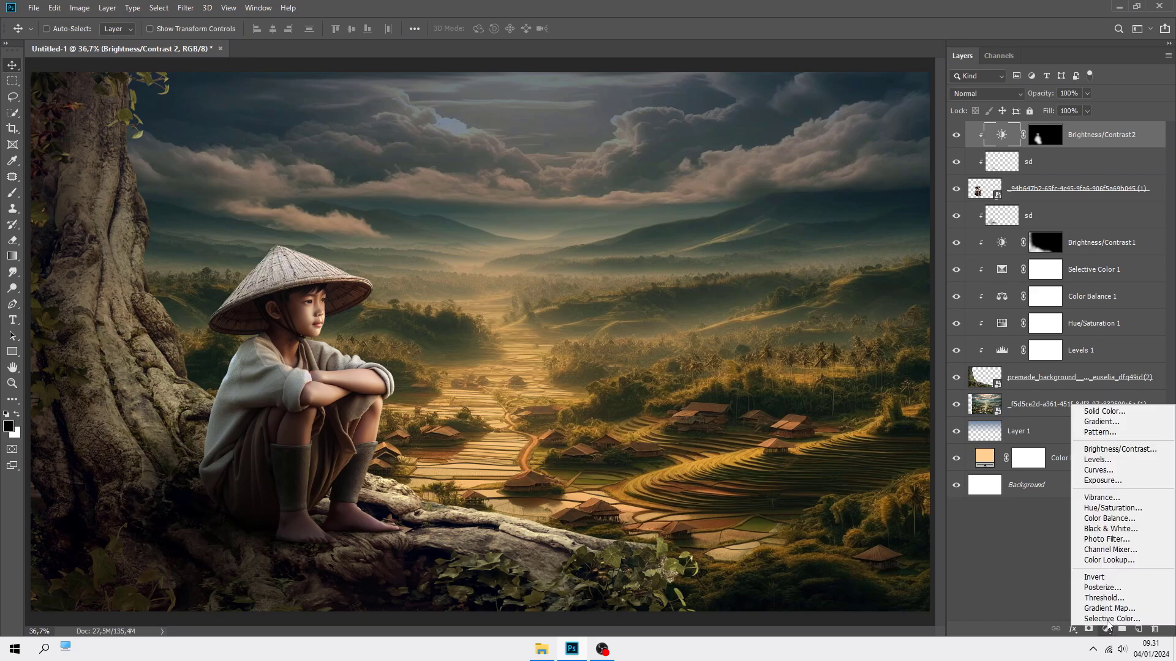
click(1112, 508)
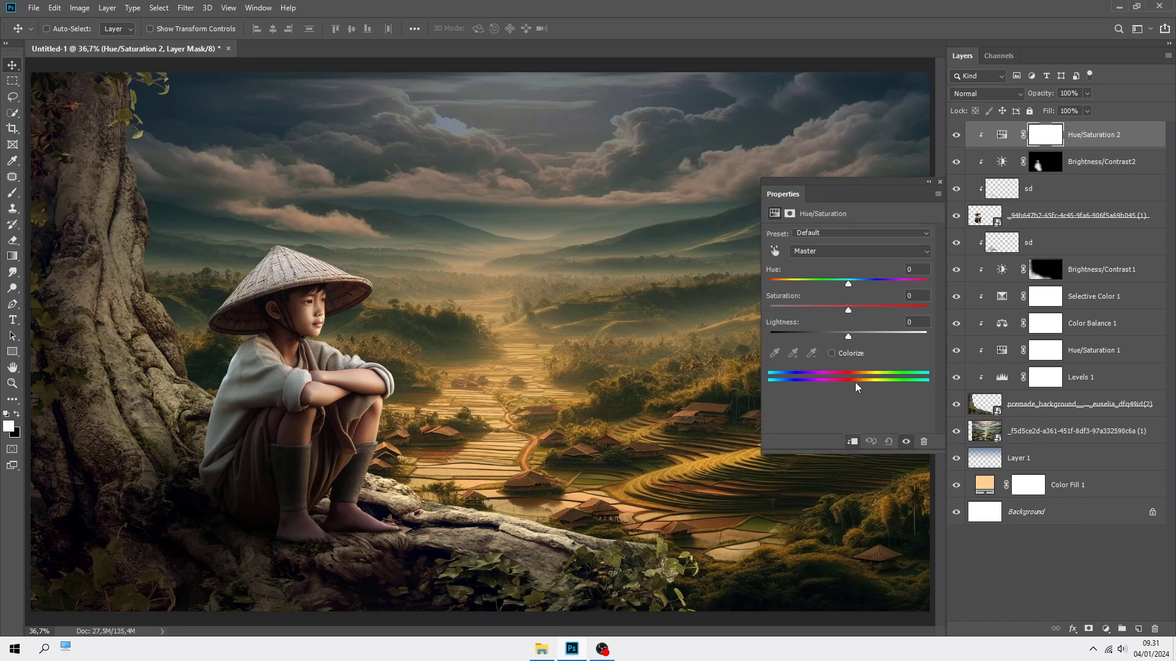
drag(848, 310, 836, 309)
click(939, 185)
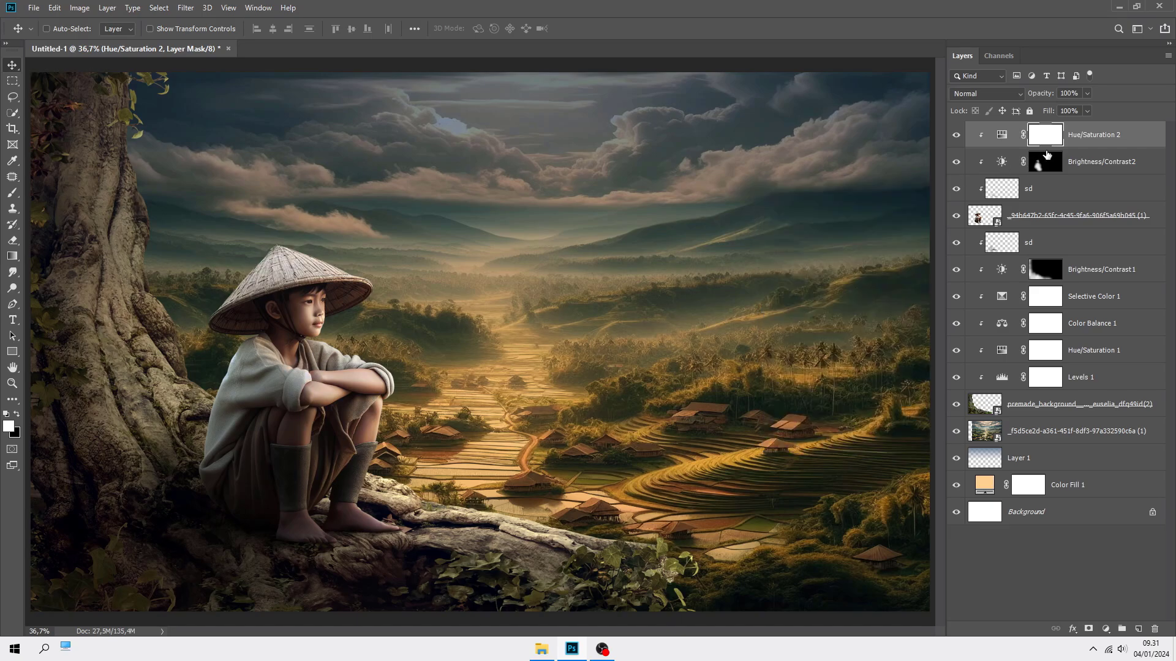
Step: Add a new empty layer directly above the rice-terrace landscape layer, below the tree
click(1098, 134)
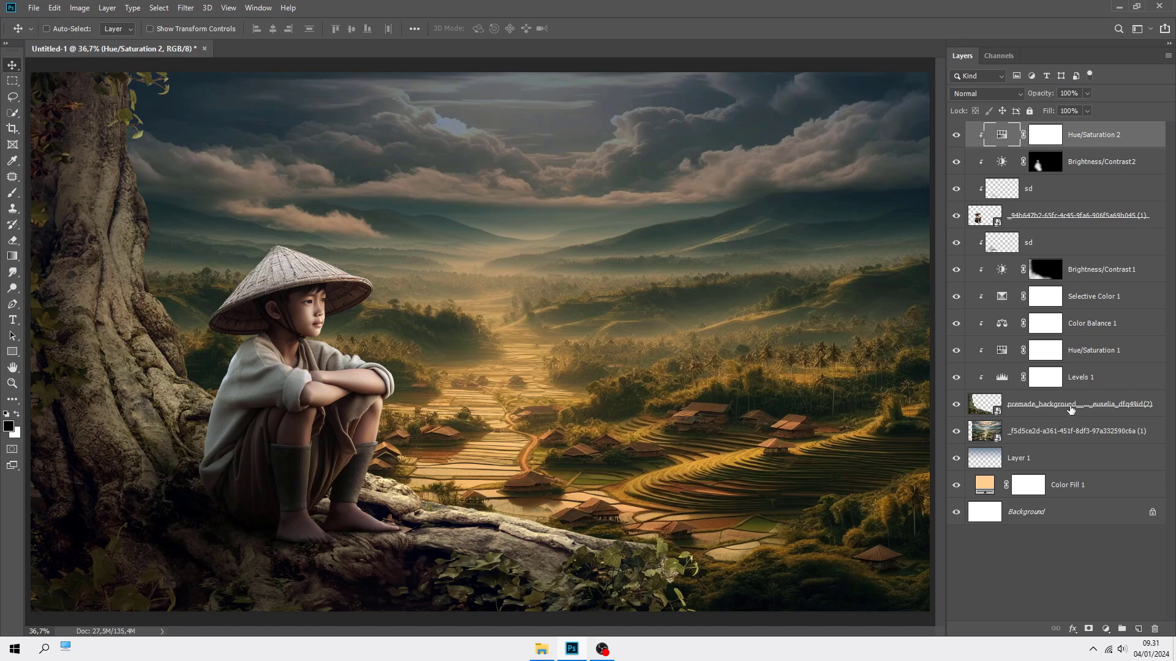
click(1066, 434)
click(1138, 629)
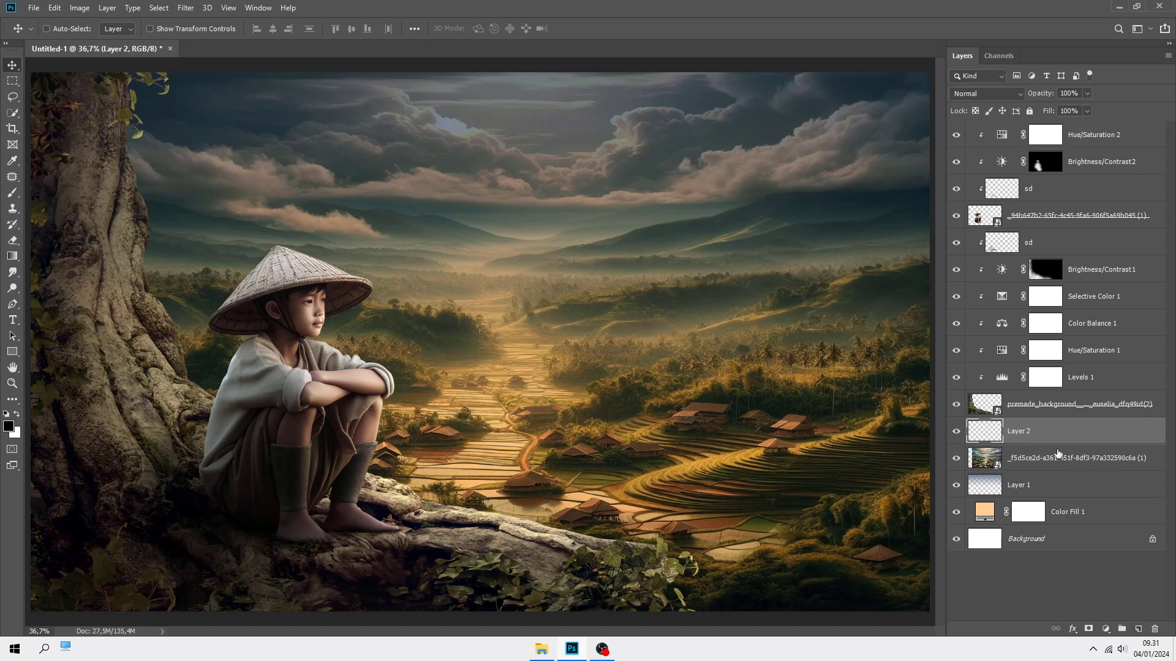
Step: Choose the 2459 px light-ray brush from the Effects set and raise the brush opacity to 100%
click(12, 192)
click(122, 193)
right_click(191, 211)
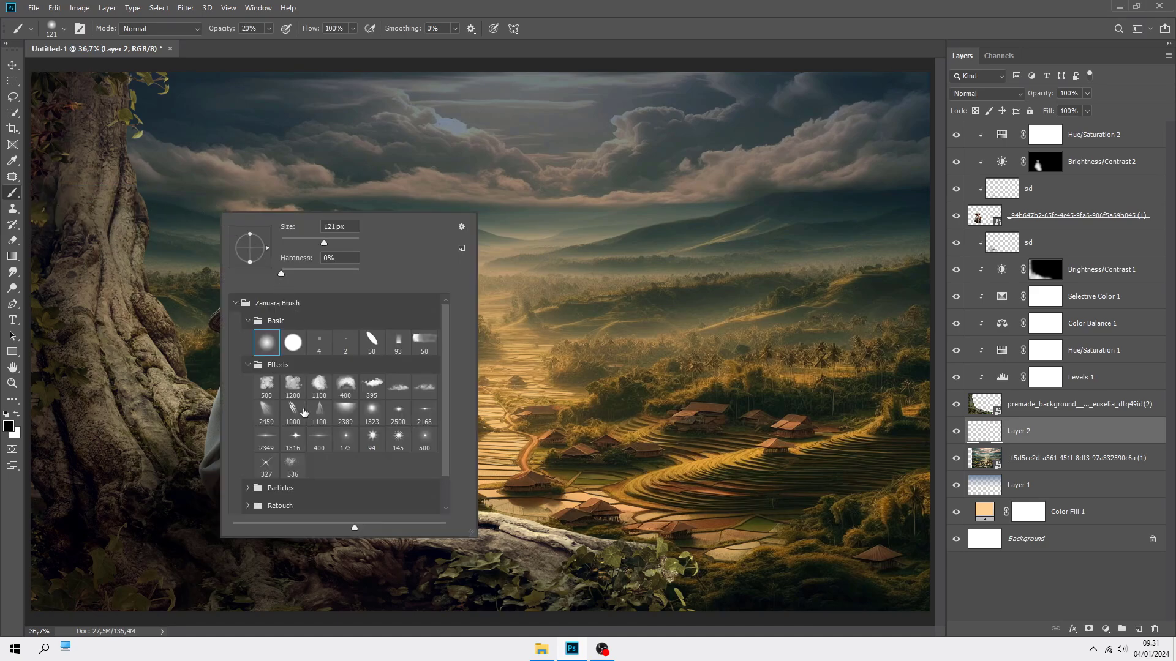
click(270, 413)
click(600, 33)
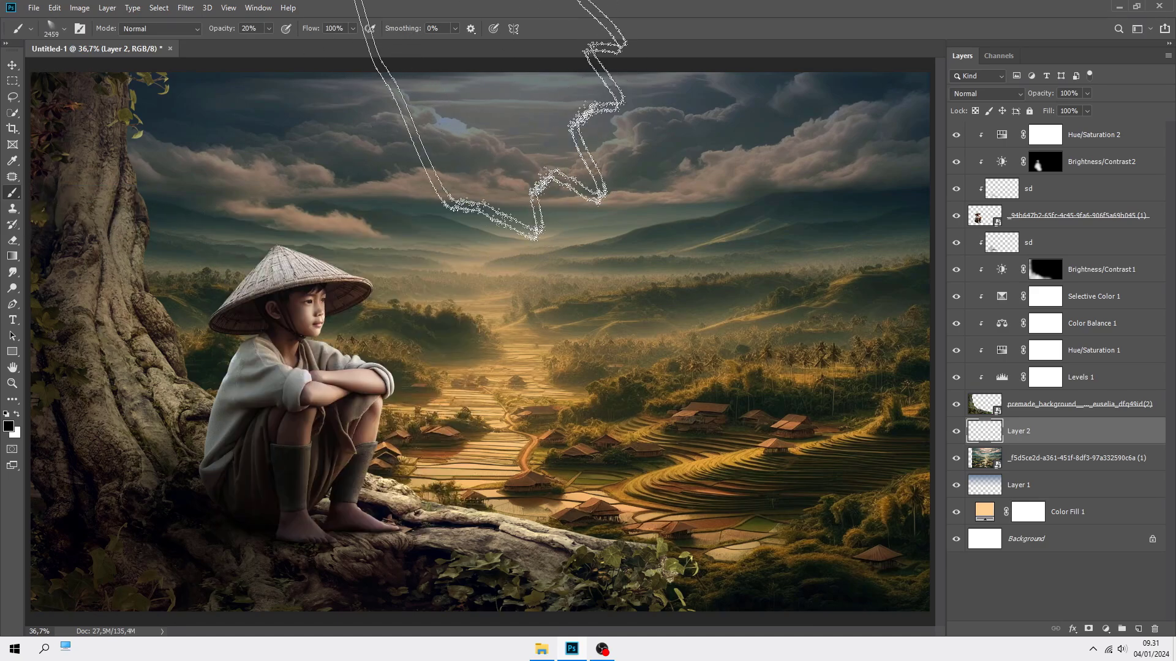
click(269, 28)
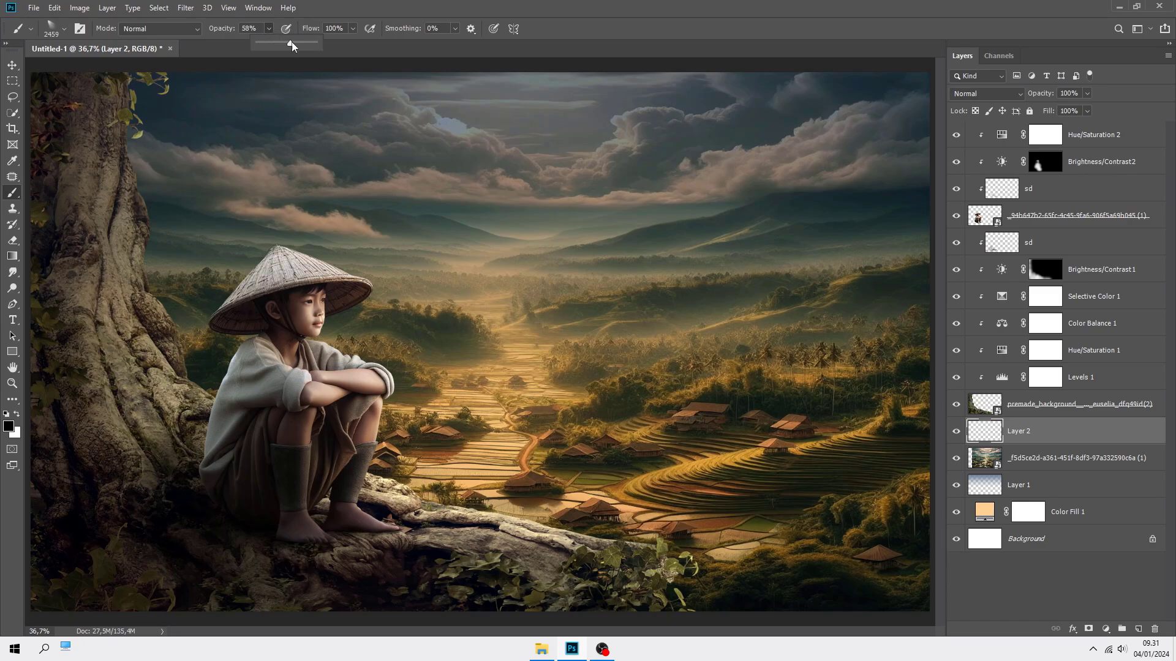
drag(291, 41, 315, 43)
Step: Set the foreground colour to muted gold #af8f5c and stamp one burst of light rays over the sky and valley
click(11, 428)
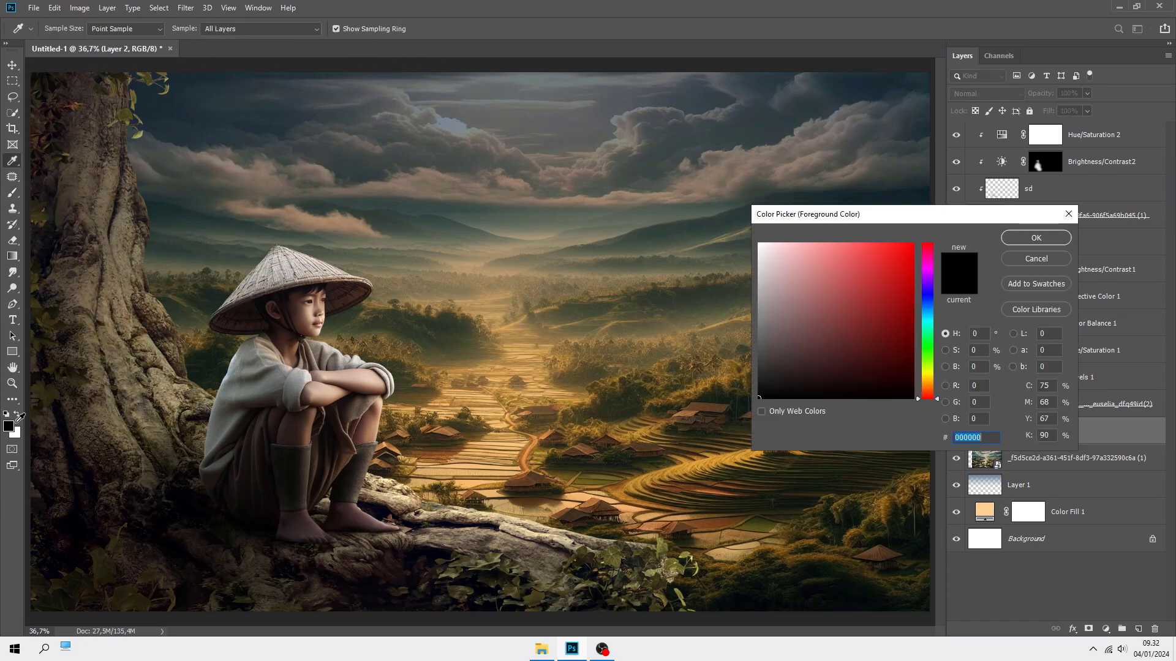
click(824, 306)
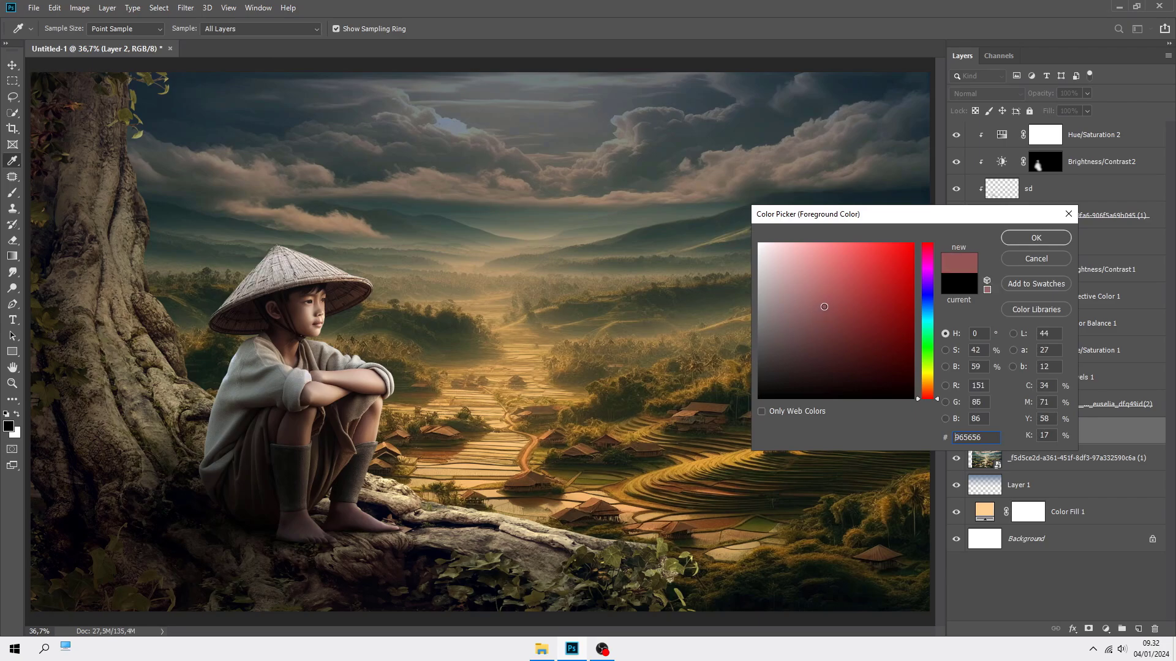
drag(824, 306, 832, 292)
click(929, 381)
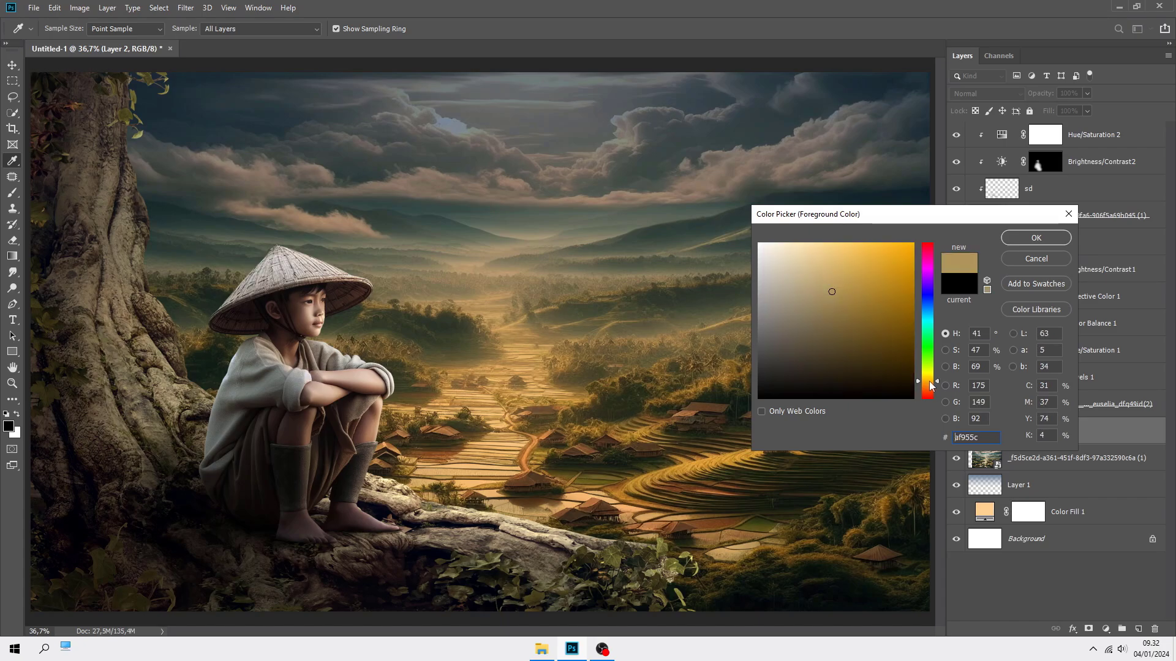
drag(930, 382, 931, 383)
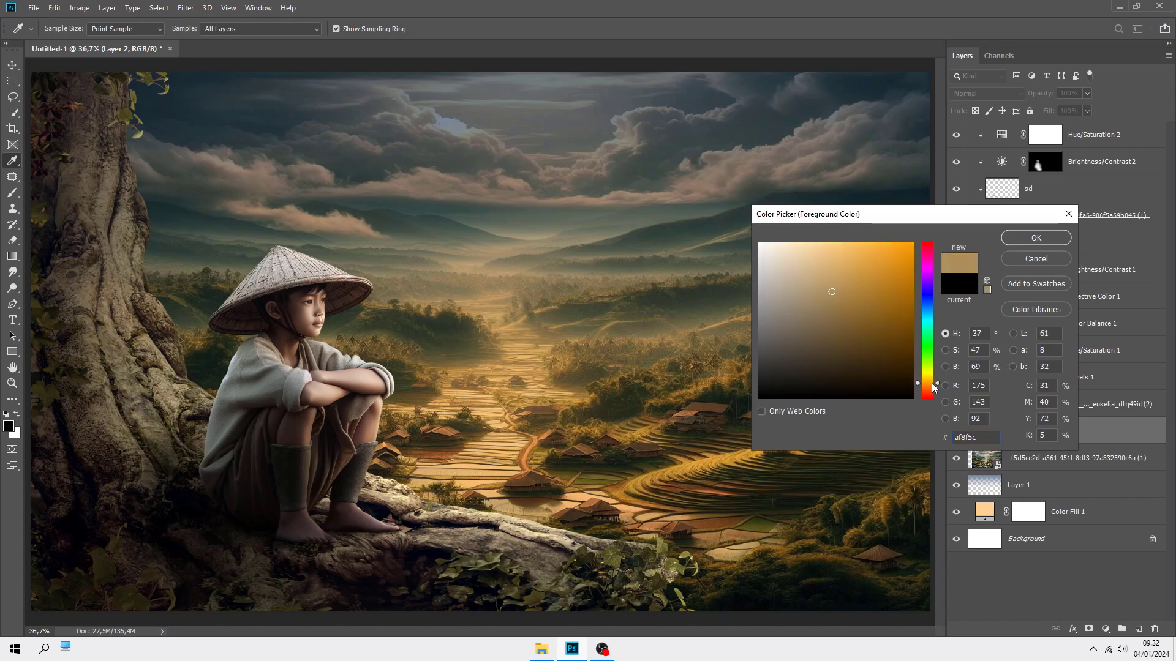
click(1042, 238)
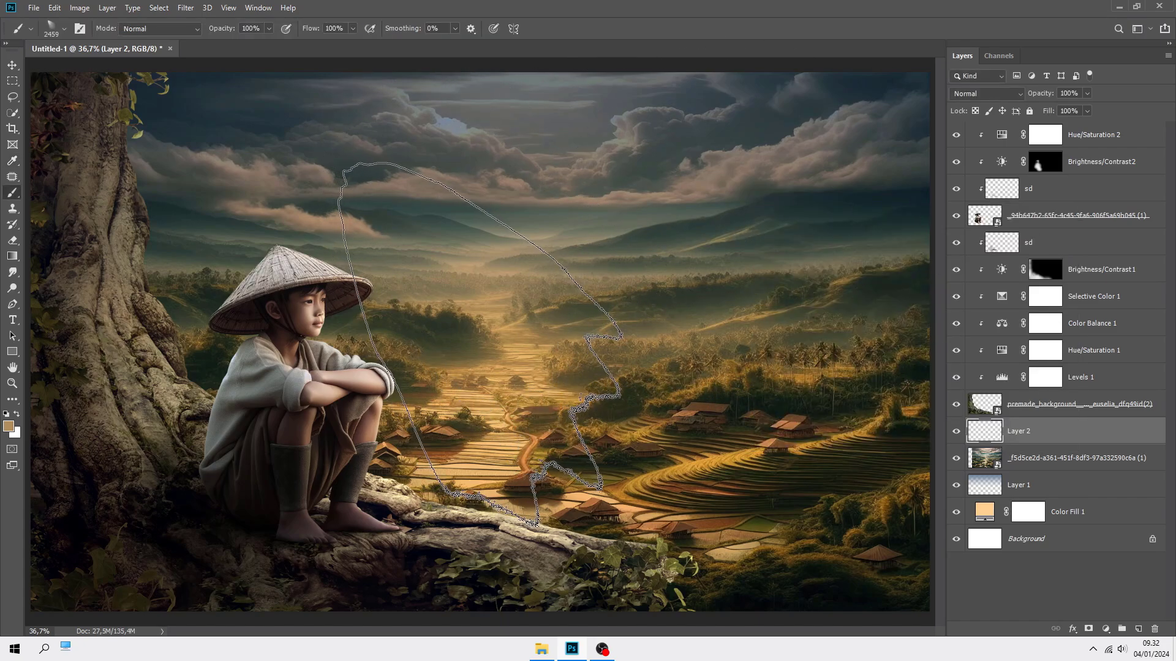
click(473, 329)
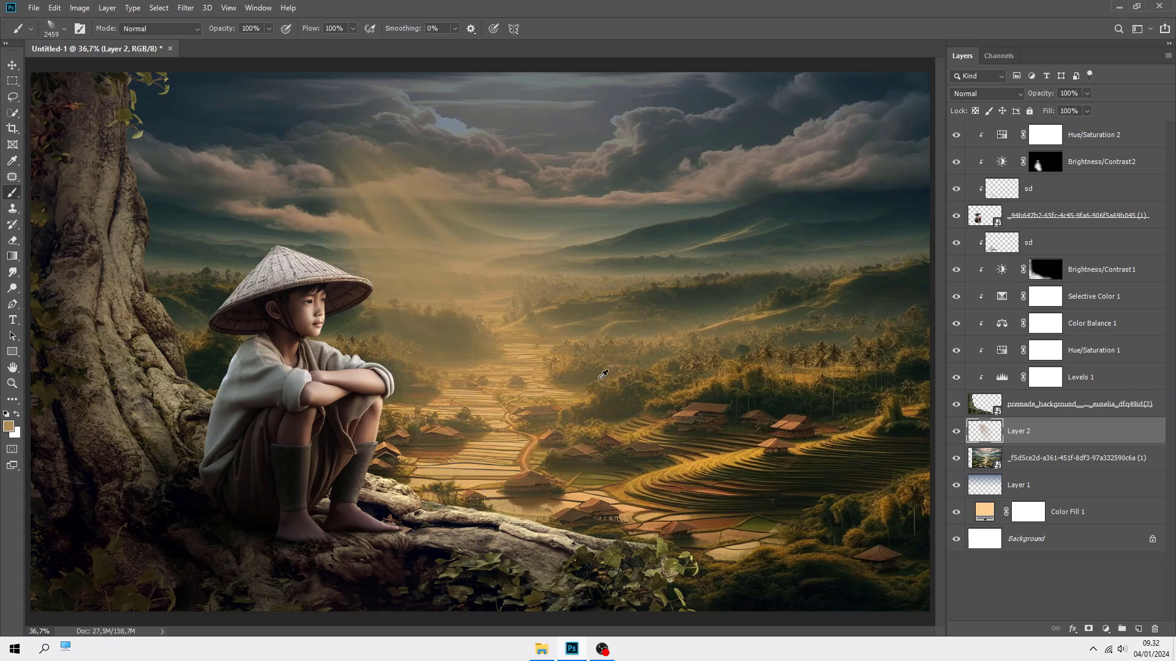
Step: Free-transform the light-ray layer to about 168% width and 107% height so it spans the full canvas
scroll(478, 337, down, 1)
key(ctrl+t)
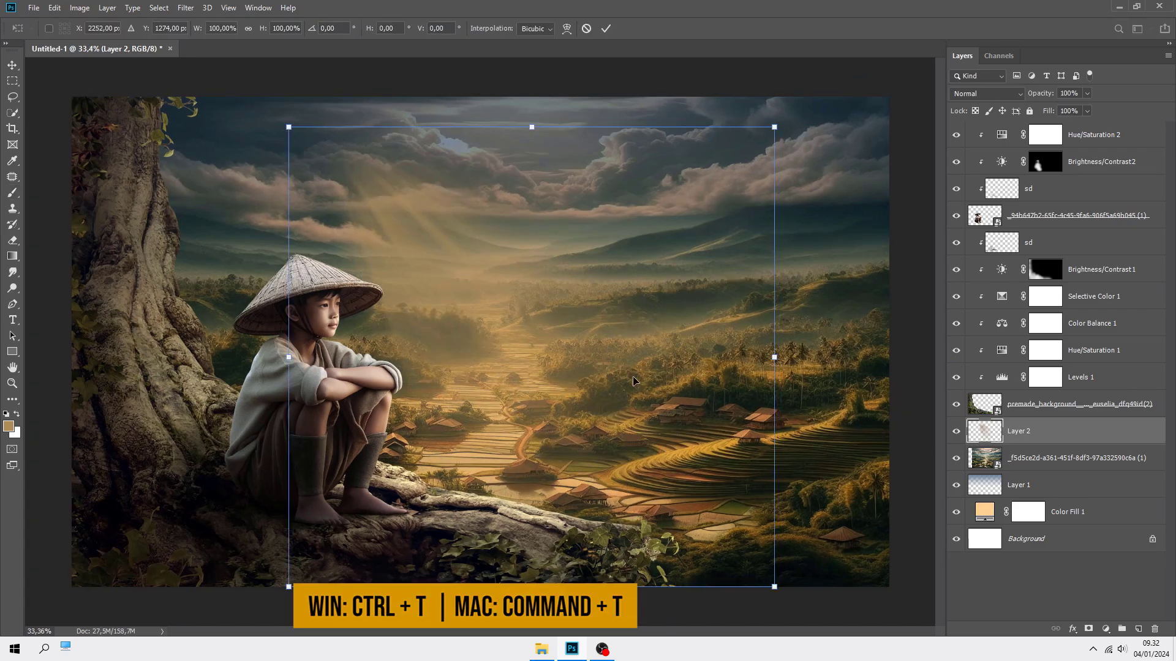
scroll(491, 331, down, 2)
drag(376, 296, 199, 272)
drag(548, 337, 819, 331)
drag(484, 514, 483, 547)
scroll(415, 441, down, 1)
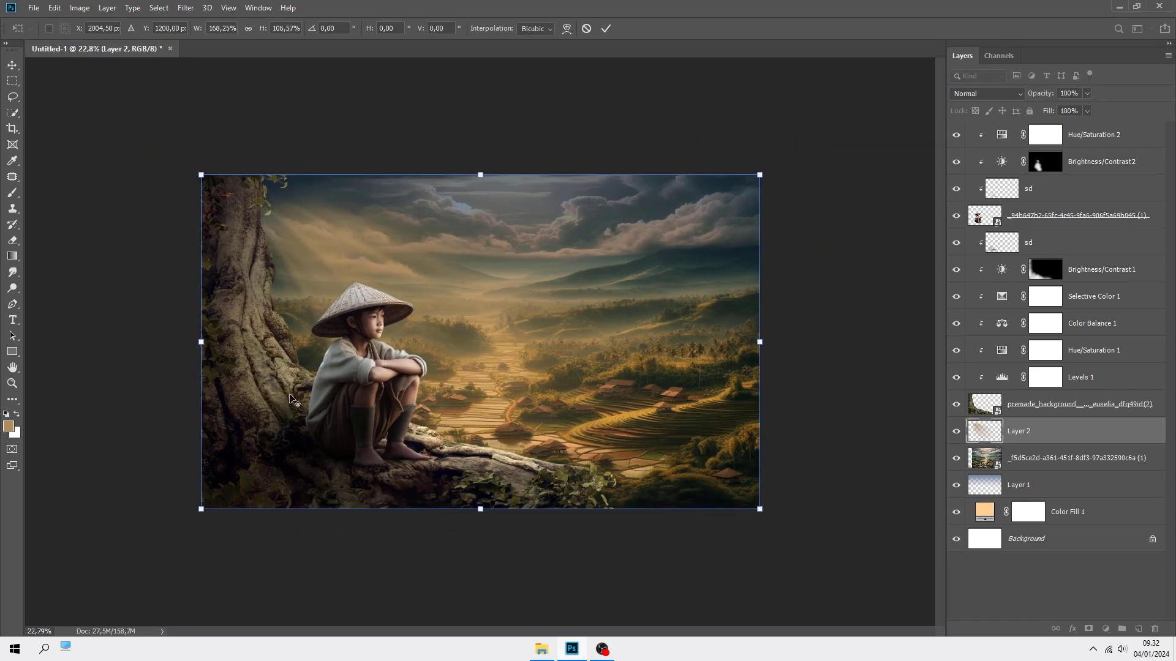
Step: Extend the light rays past the canvas edges to 227.25% width and 116.70% height, apply the transform, and compare with the layer hidden
drag(201, 343, 106, 333)
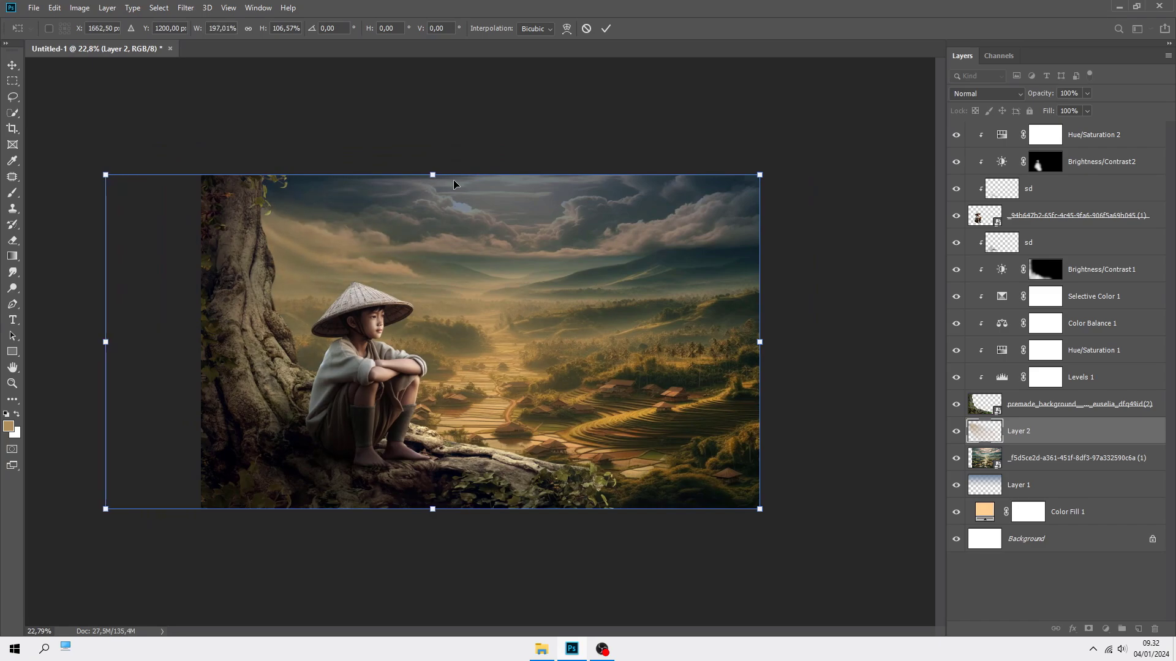
drag(433, 176, 433, 156)
drag(760, 333, 860, 333)
drag(642, 323, 666, 325)
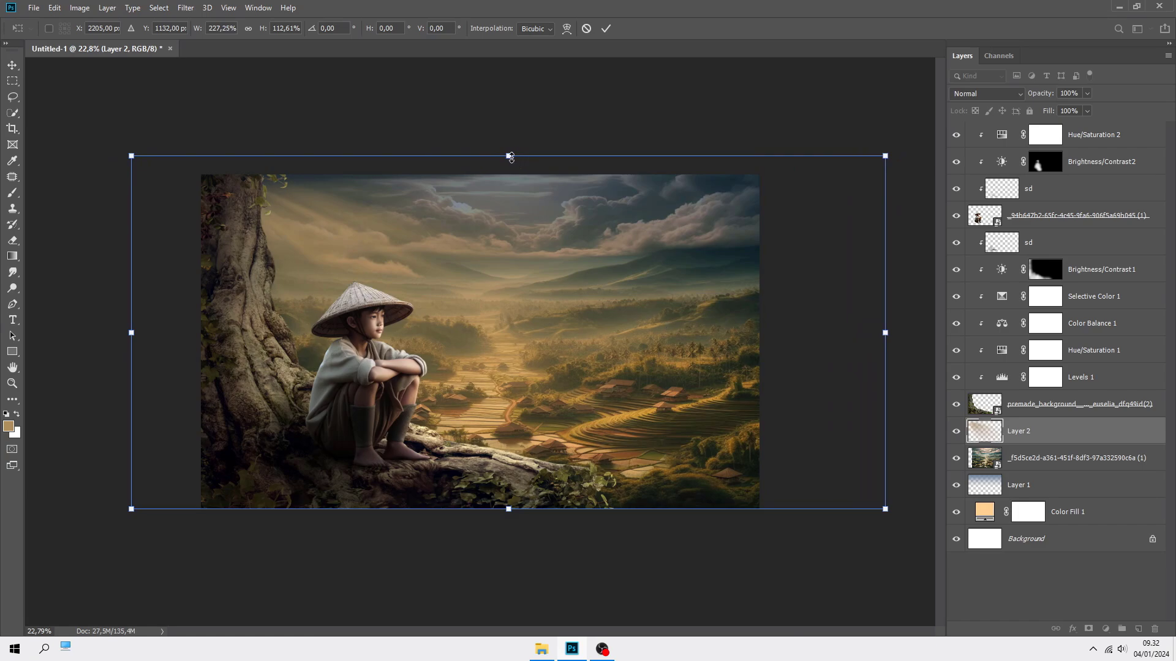
drag(511, 157, 511, 144)
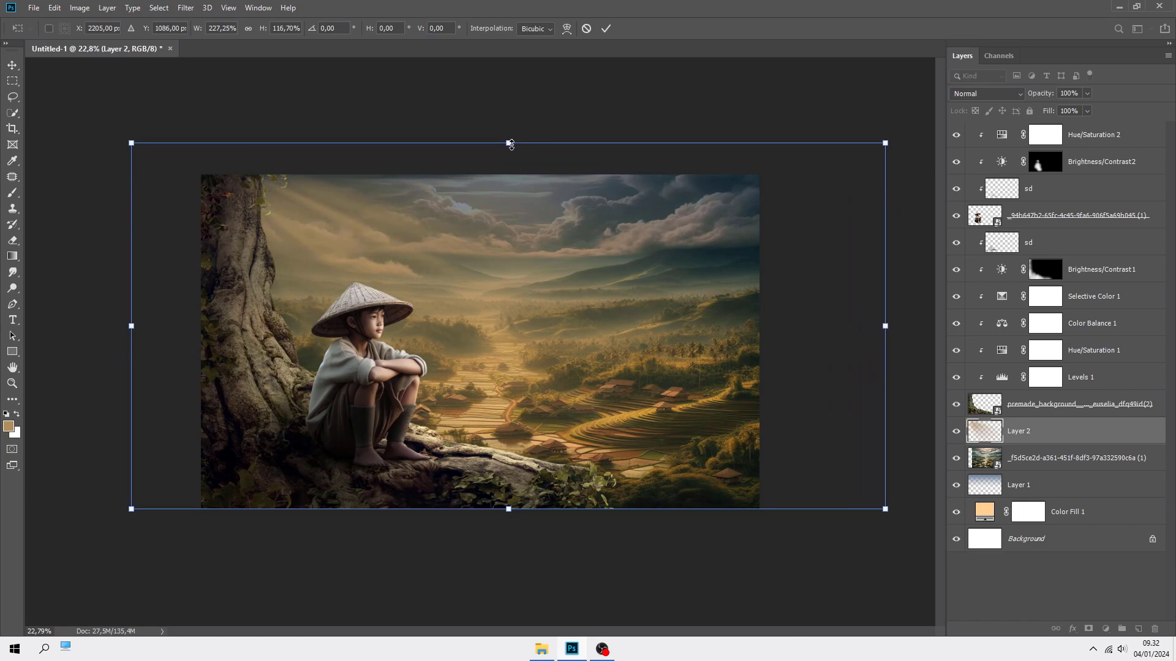
key(Return)
key(b)
scroll(481, 342, up, 2)
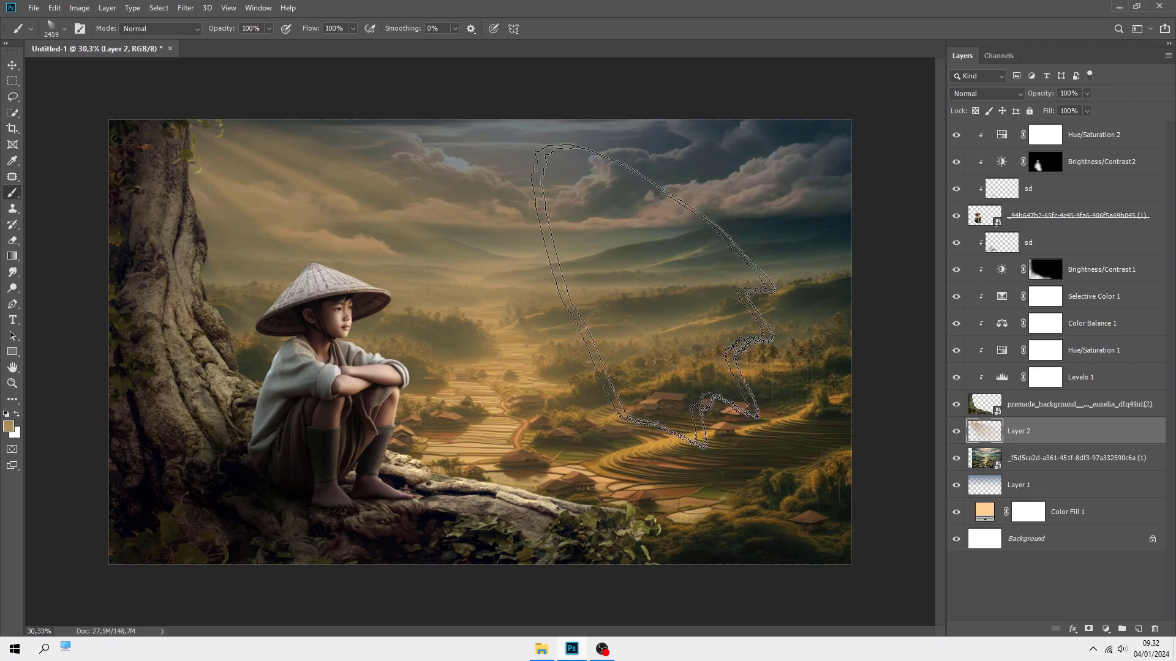
click(957, 433)
click(958, 433)
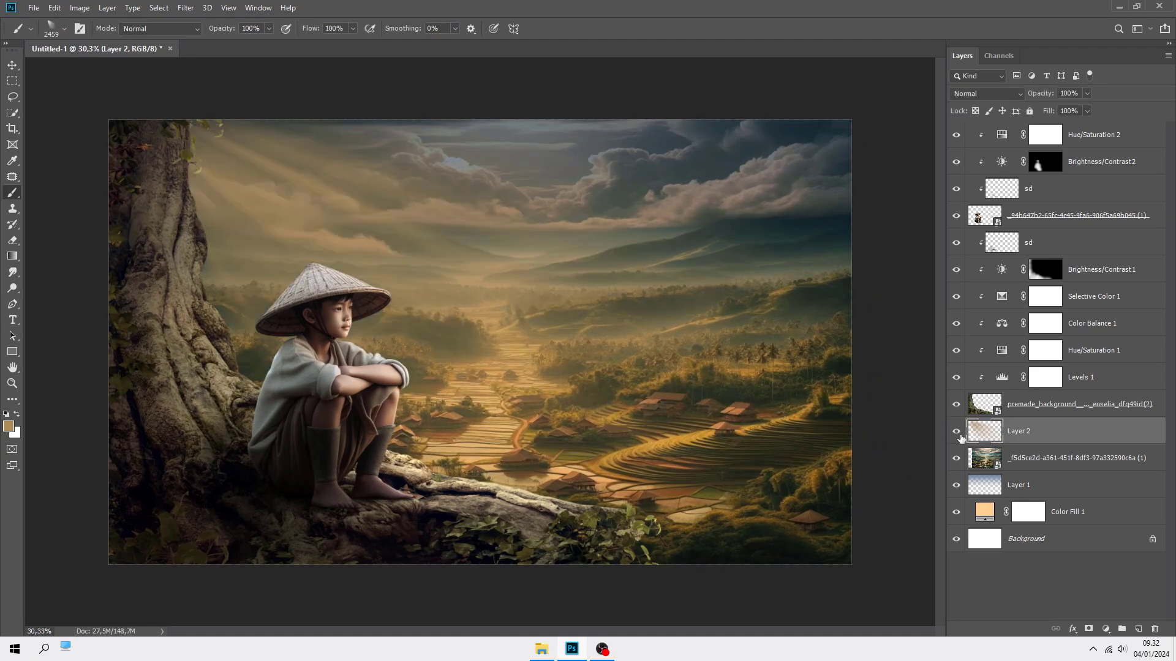
Step: Duplicate the light-ray layer and set the copy's blend mode to Linear Dodge (Add)
key(v)
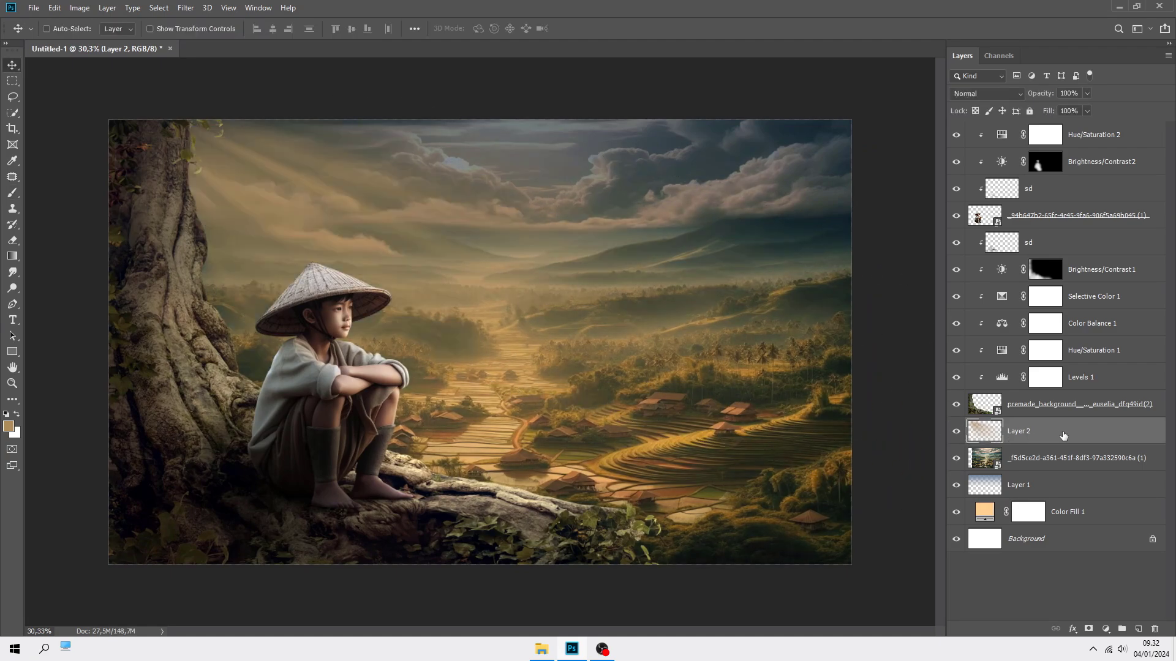
key(ctrl+j)
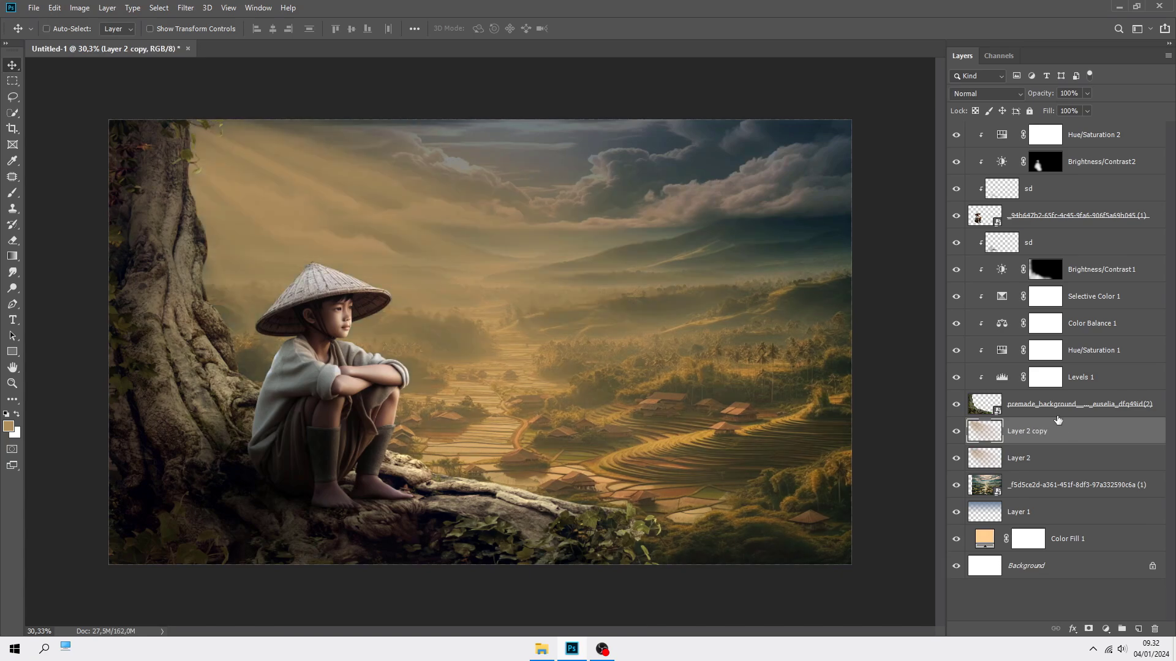
click(988, 94)
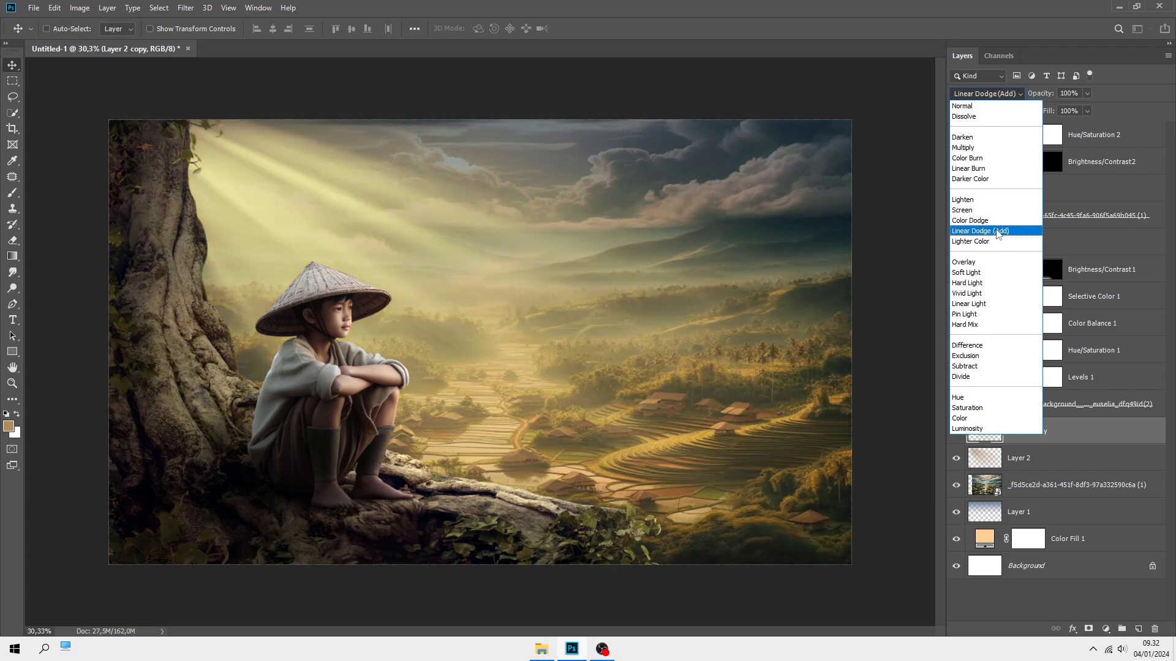
click(998, 231)
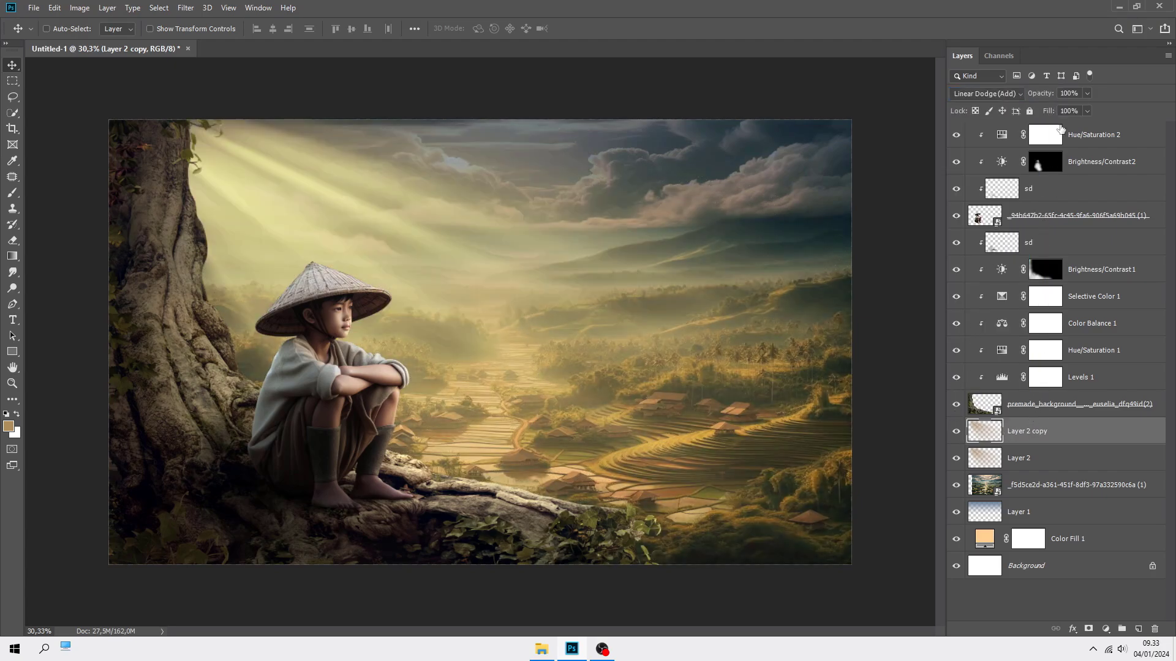
drag(1046, 95, 1080, 100)
Step: Place the tree PNG stock image in the composite and move its layer directly below the trunk-and-roots layer
click(1101, 144)
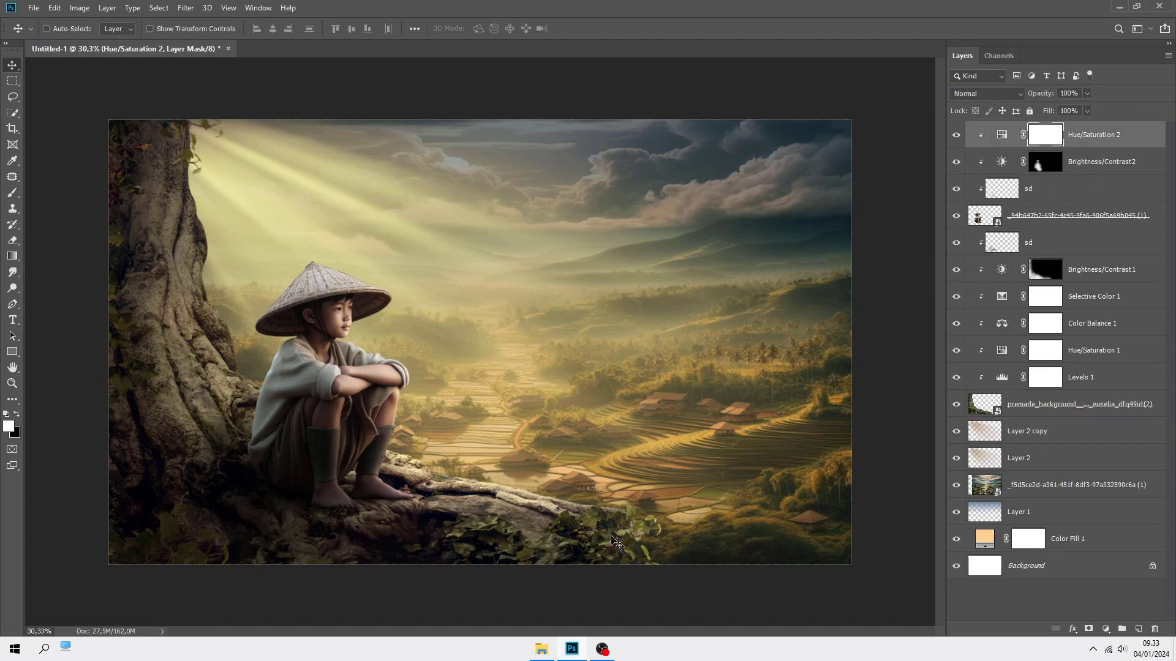
click(541, 649)
drag(469, 192, 502, 483)
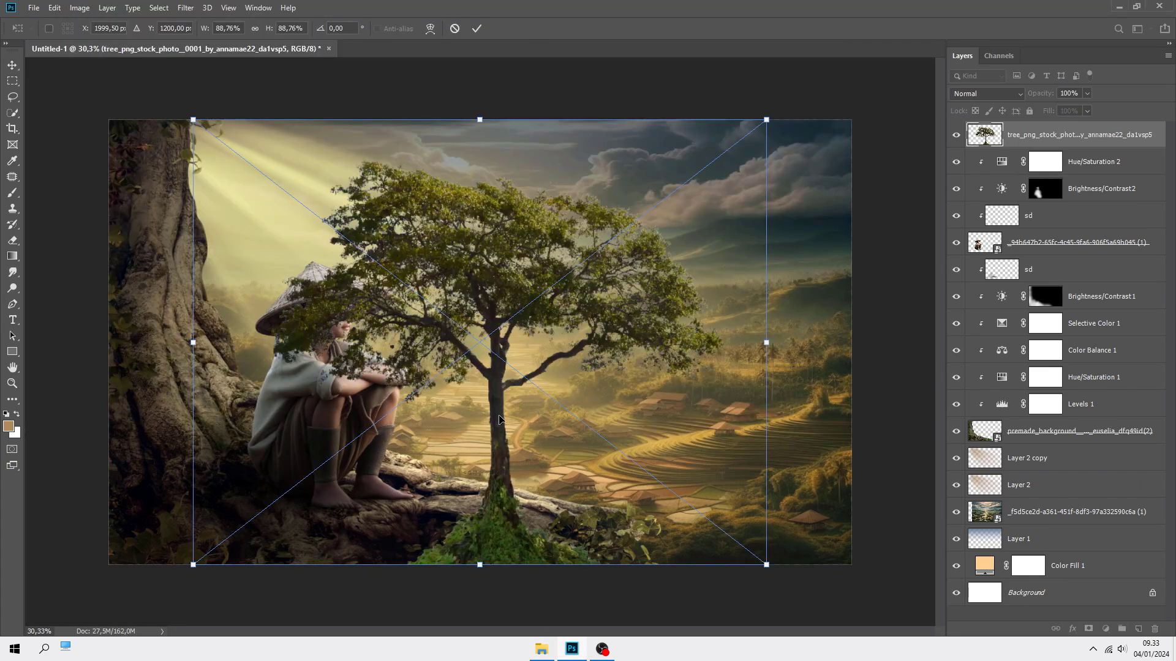
key(Return)
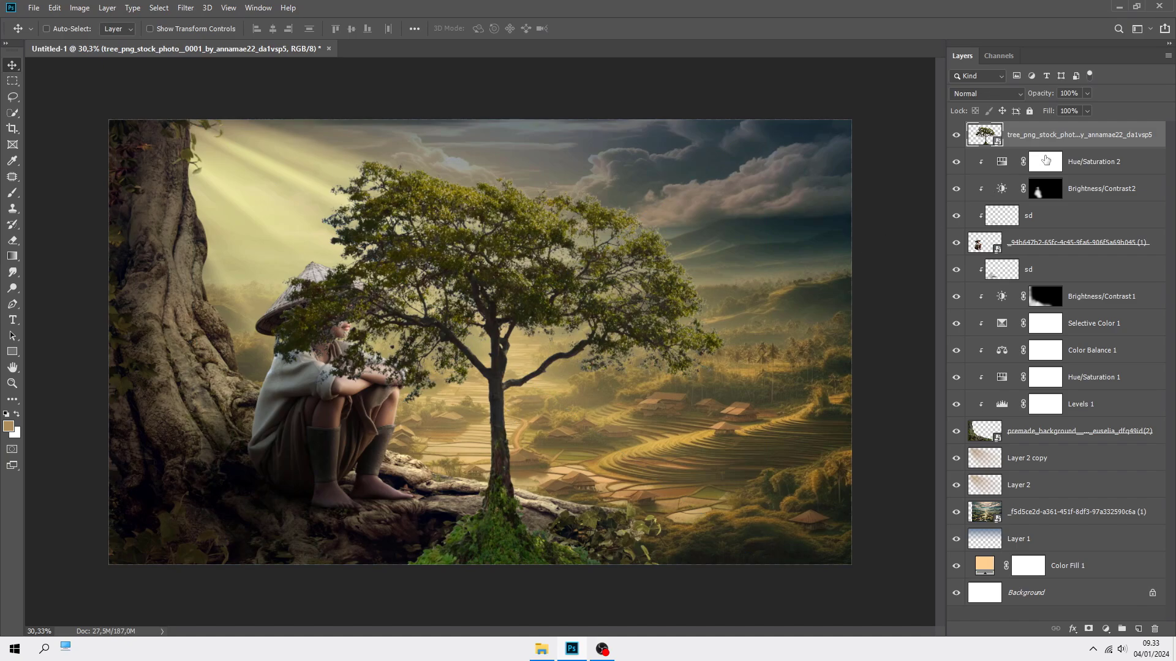
drag(1064, 139, 1054, 446)
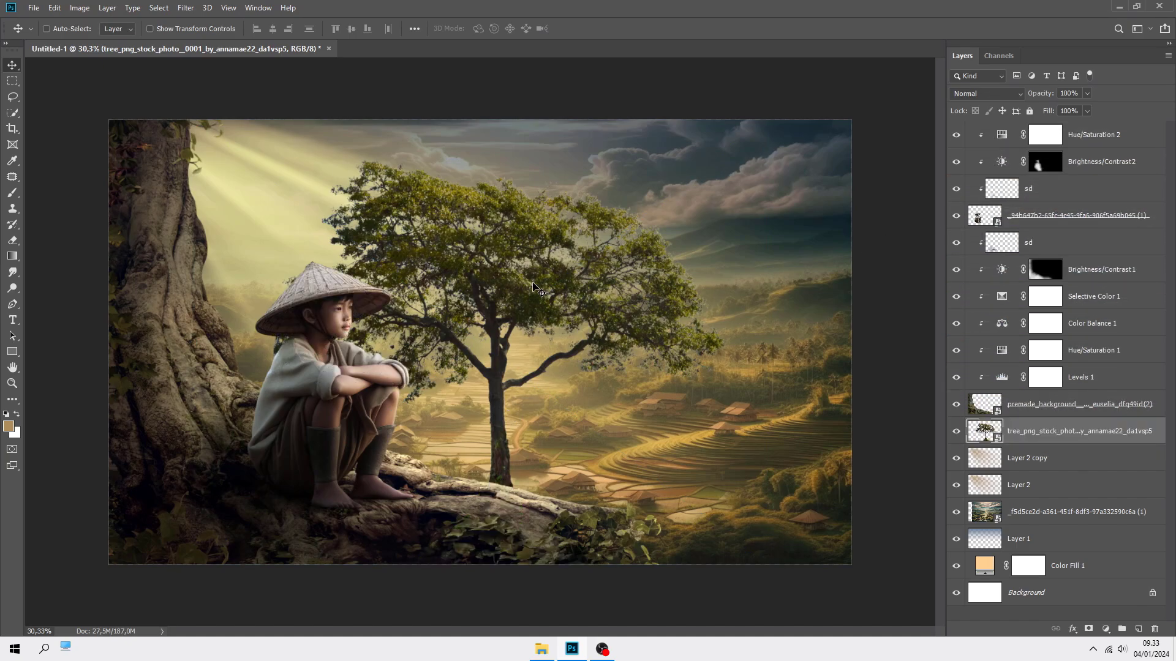
Step: Flip the placed tree horizontally and move it up behind the trunk so its foliage overhangs from the trunk's side
drag(534, 285, 458, 253)
key(ctrl+t)
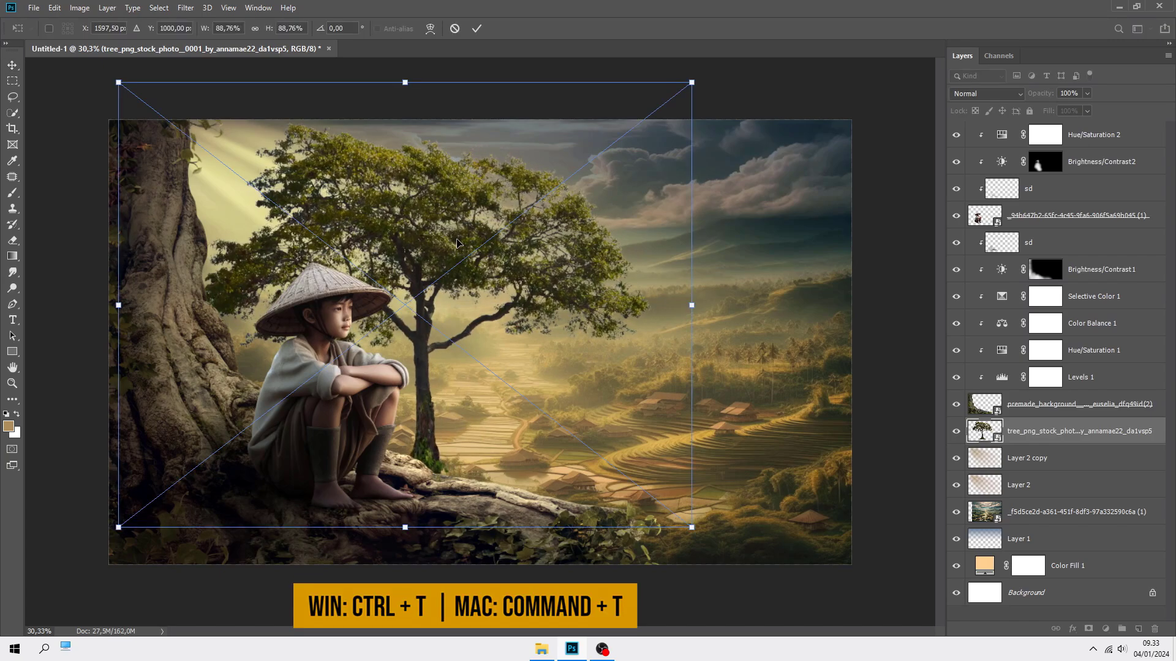
right_click(458, 241)
click(506, 381)
scroll(479, 345, down, 4)
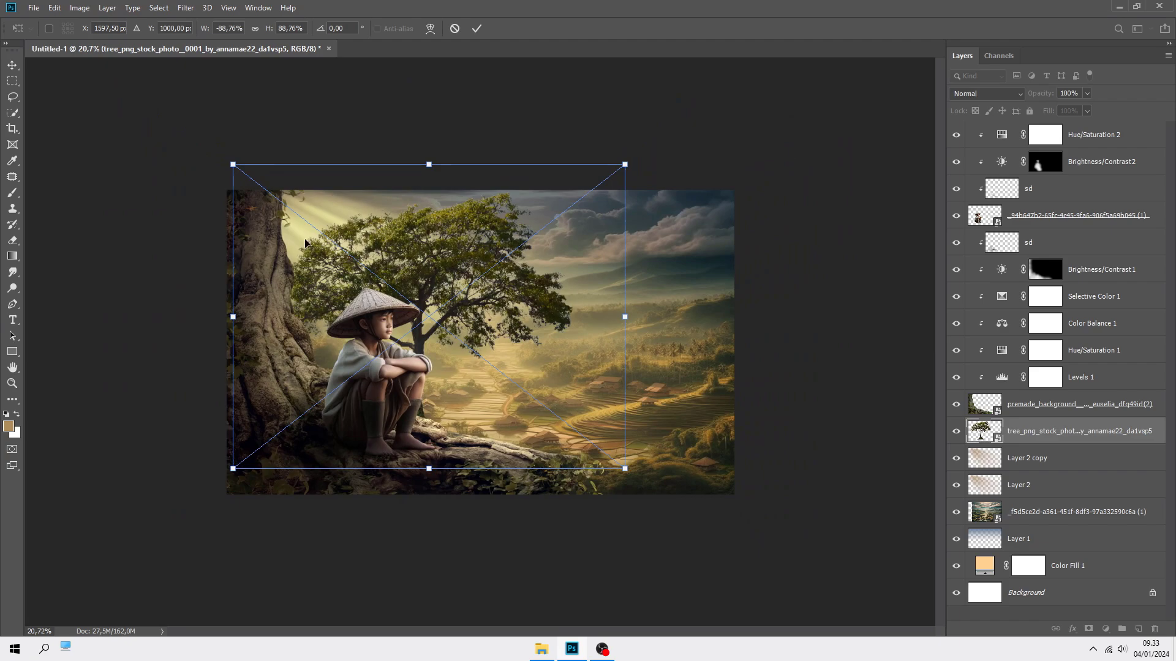
drag(294, 249, 114, 170)
scroll(483, 347, down, 3)
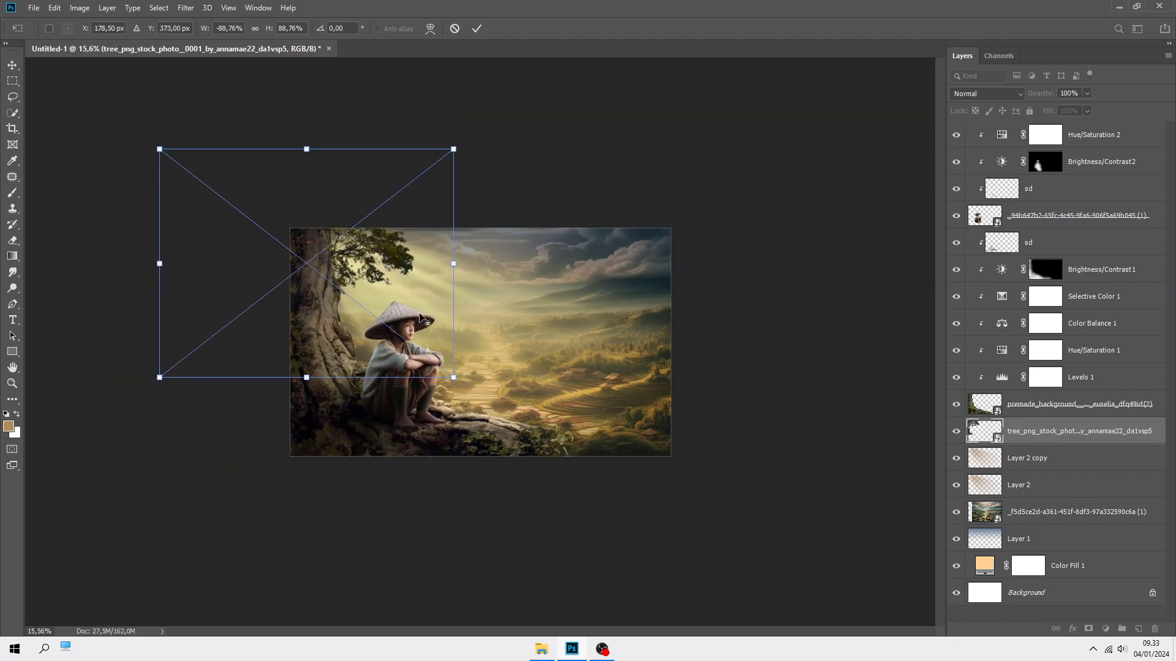
Step: Enlarge the placed tree to about 139% and position it so only its lower branches hang into the sky beside the trunk
drag(451, 378, 464, 401)
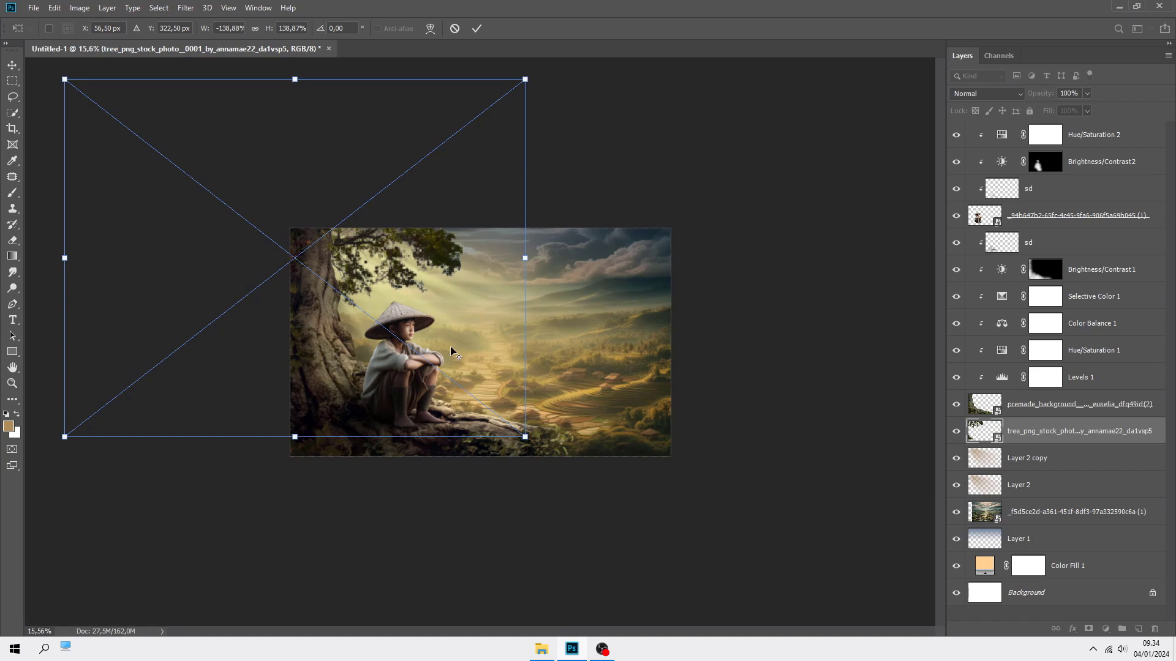
drag(450, 344, 451, 309)
key(Return)
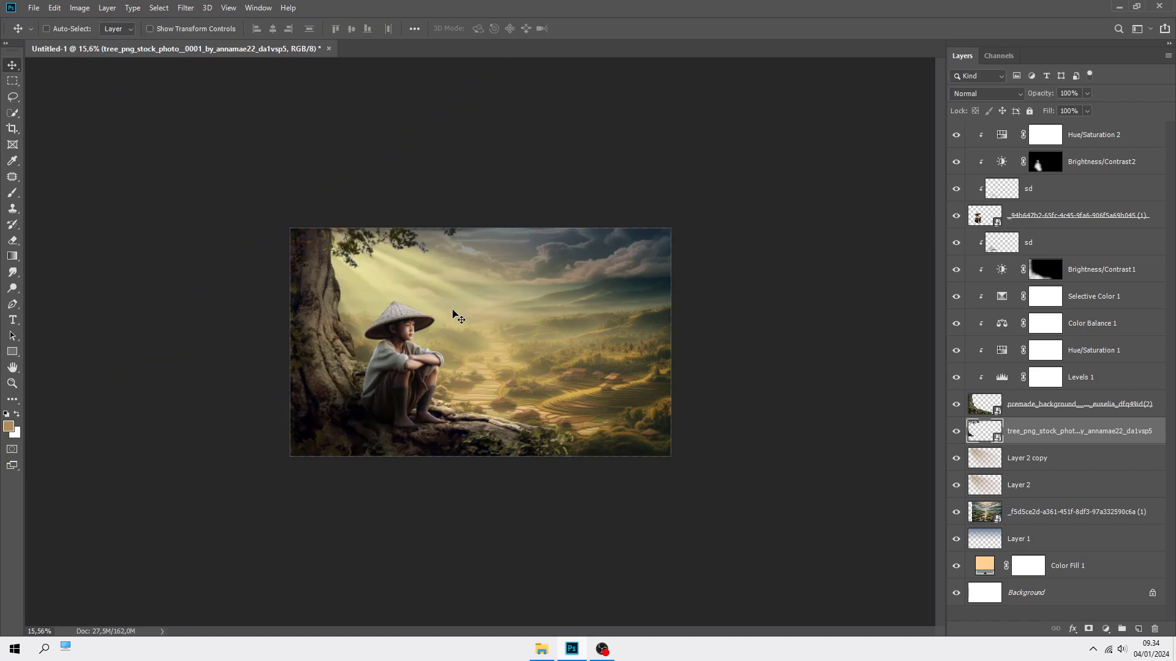
key(ctrl+plus)
drag(356, 179, 395, 183)
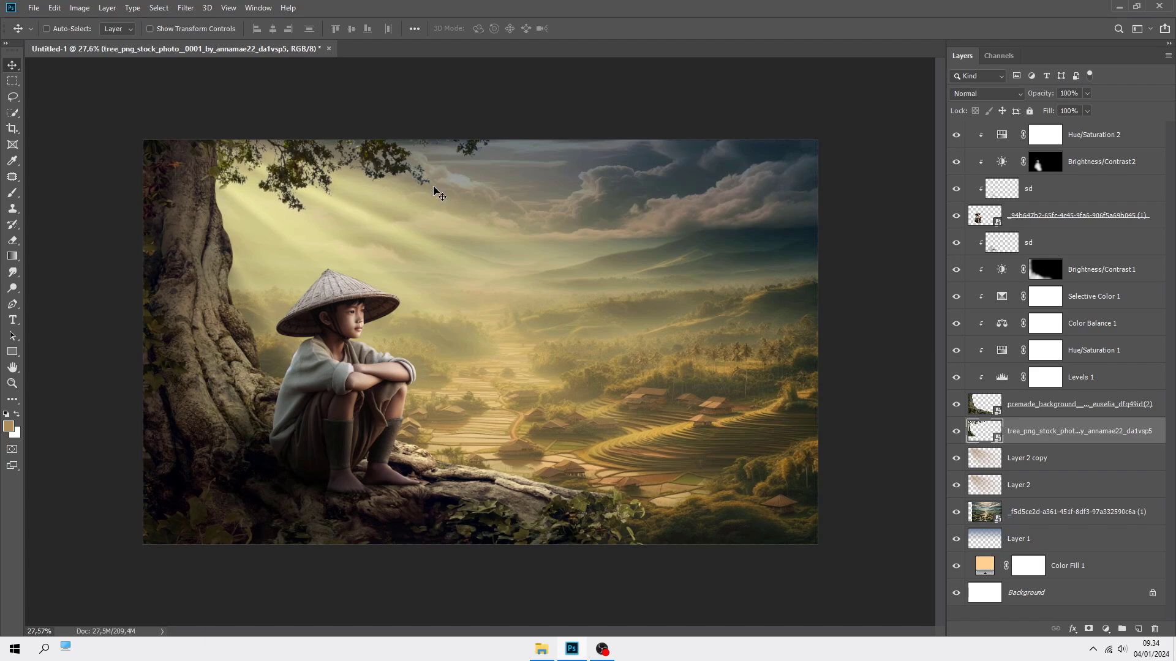
scroll(433, 188, down, 1)
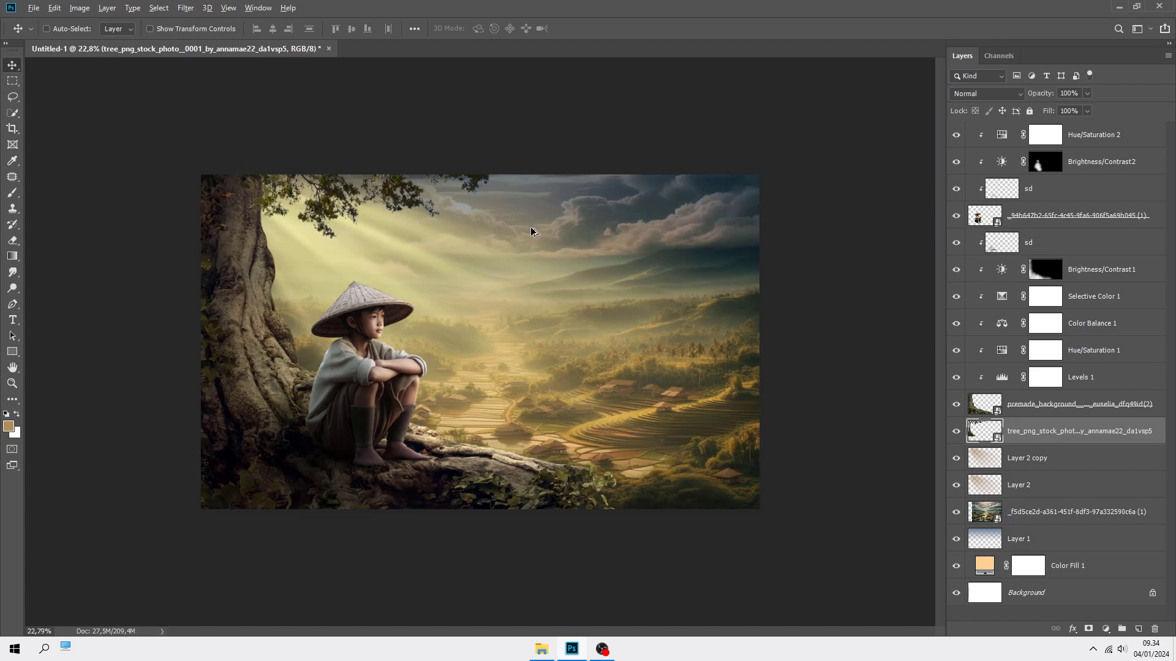
scroll(530, 228, up, 2)
scroll(530, 235, up, 1)
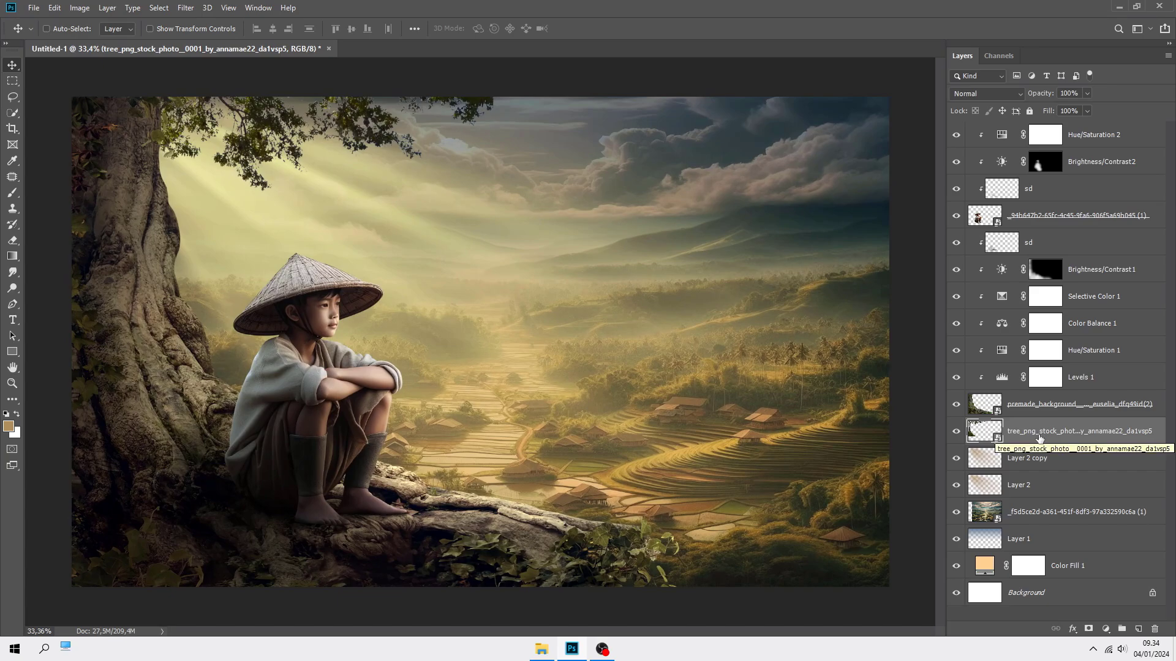
Step: Add a Selective Color adjustment clipped to the hanging-branches layer and slightly lower the black in its Reds
click(1105, 629)
click(1093, 627)
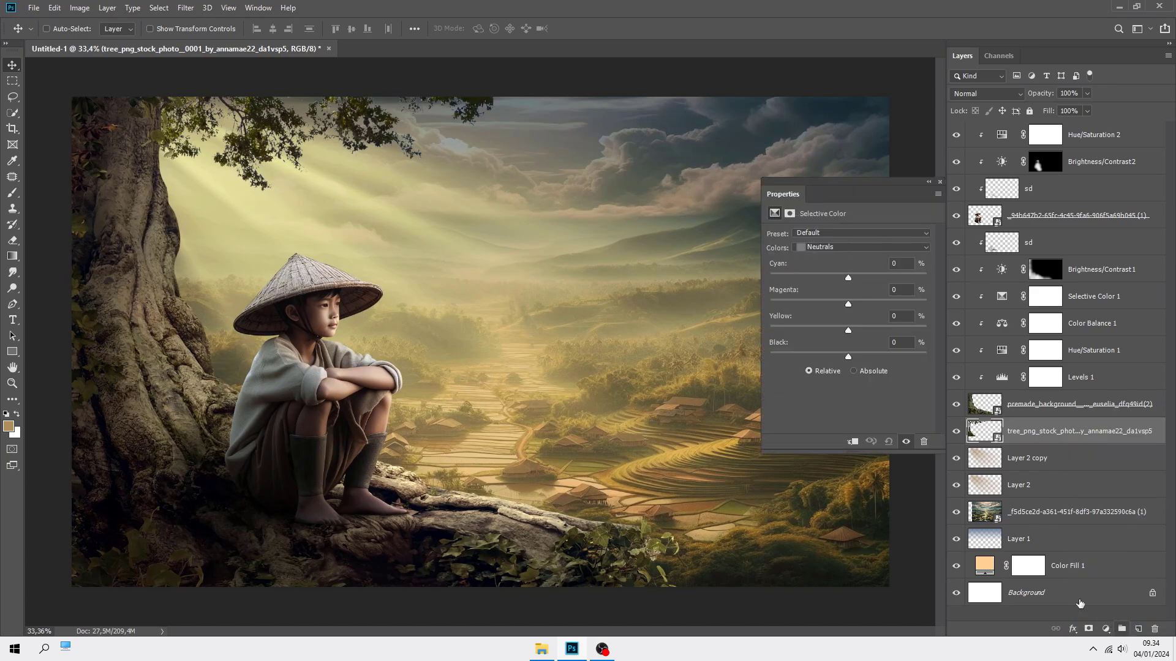
click(853, 442)
click(851, 248)
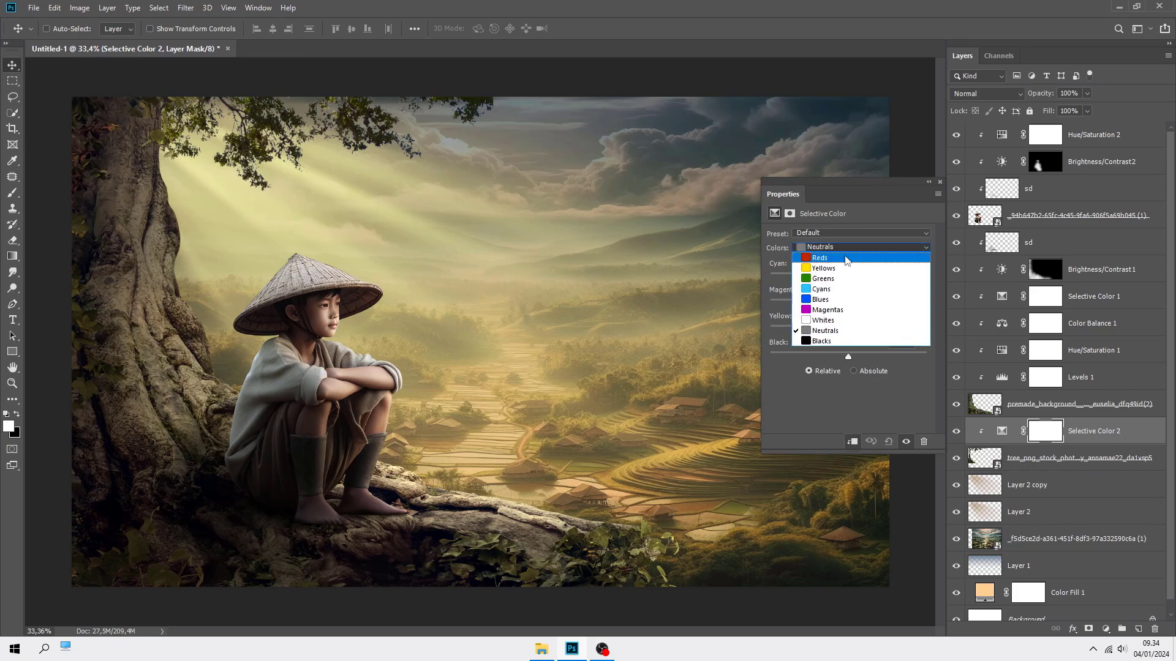
click(846, 256)
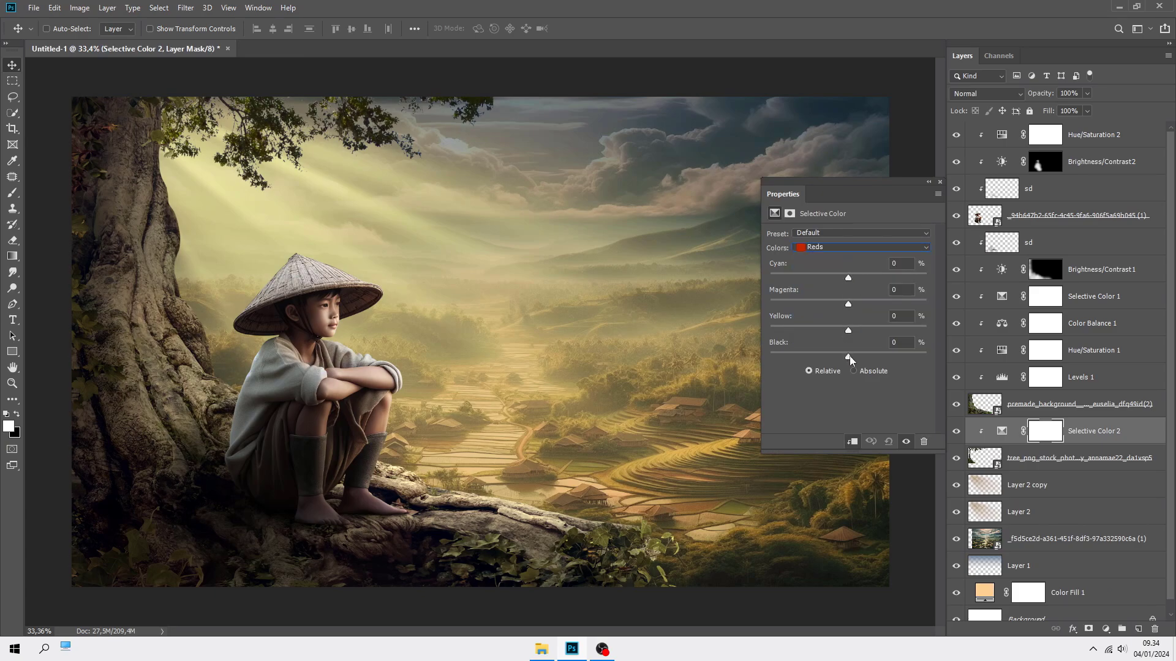
drag(850, 359, 846, 359)
Step: In the Yellows of the Selective Color adjustment, set cyan -17, magenta +9 and yellow about -8, and lower black slightly
click(830, 246)
click(836, 264)
click(837, 275)
drag(838, 276, 834, 277)
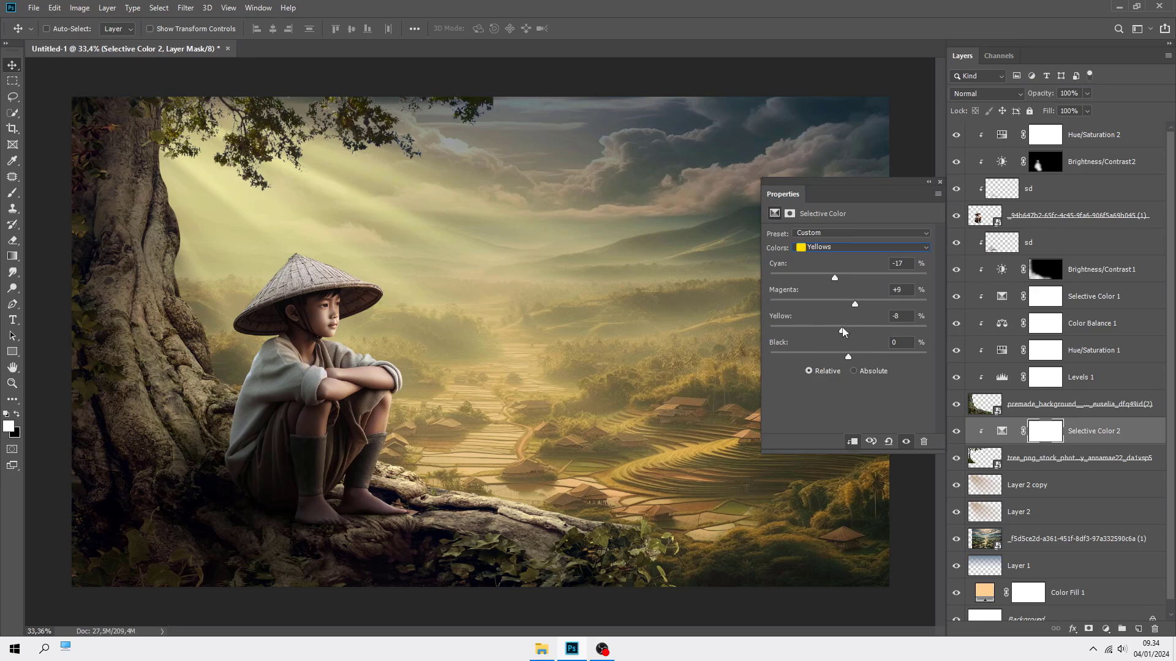
drag(842, 327, 845, 357)
Step: Set the Selective Color Neutrals to cyan -5, magenta +2, yellow +1 and black +19, and compare the branches without the adjustment
click(843, 246)
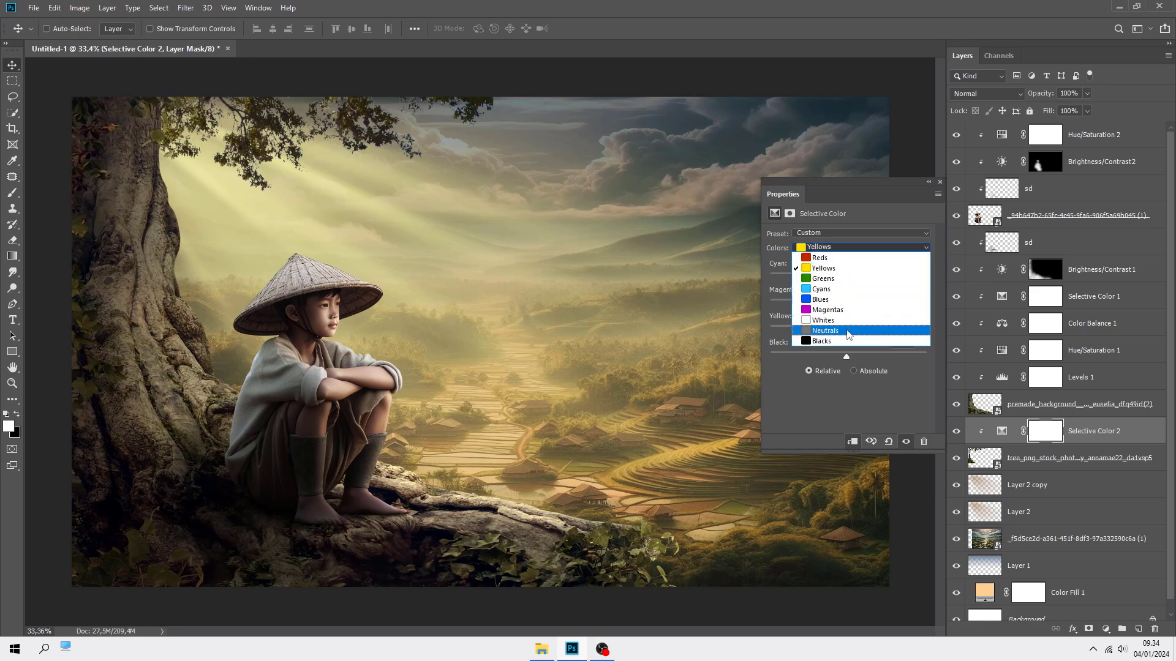
click(848, 331)
drag(848, 357, 861, 357)
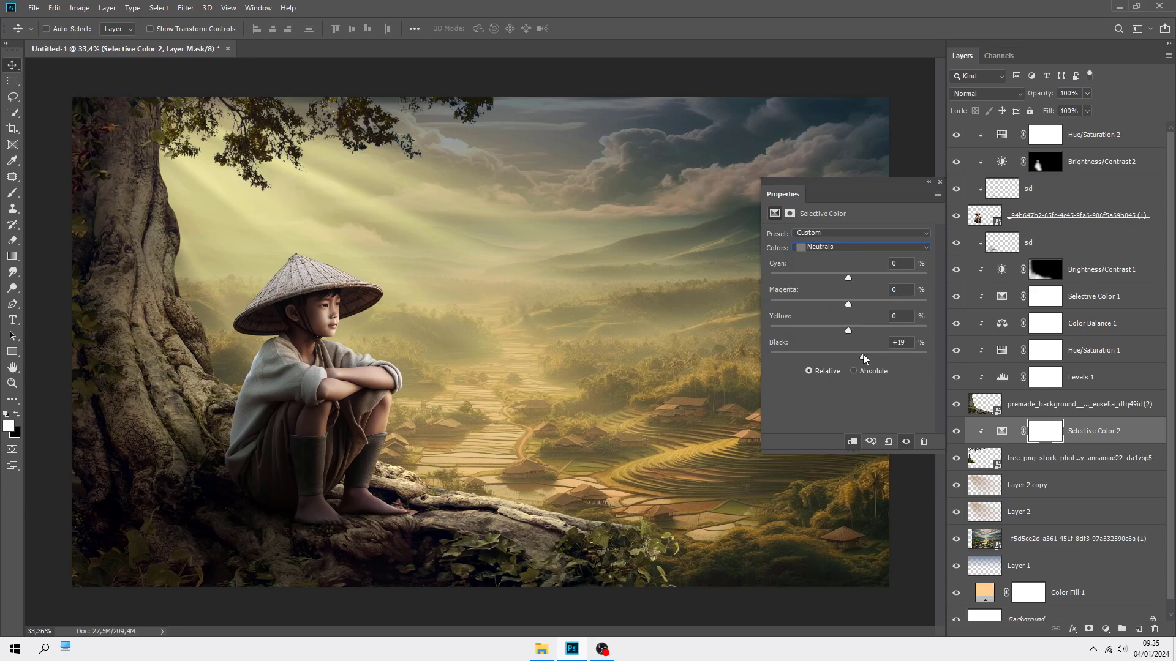
drag(848, 331, 850, 332)
drag(846, 302, 849, 303)
click(845, 275)
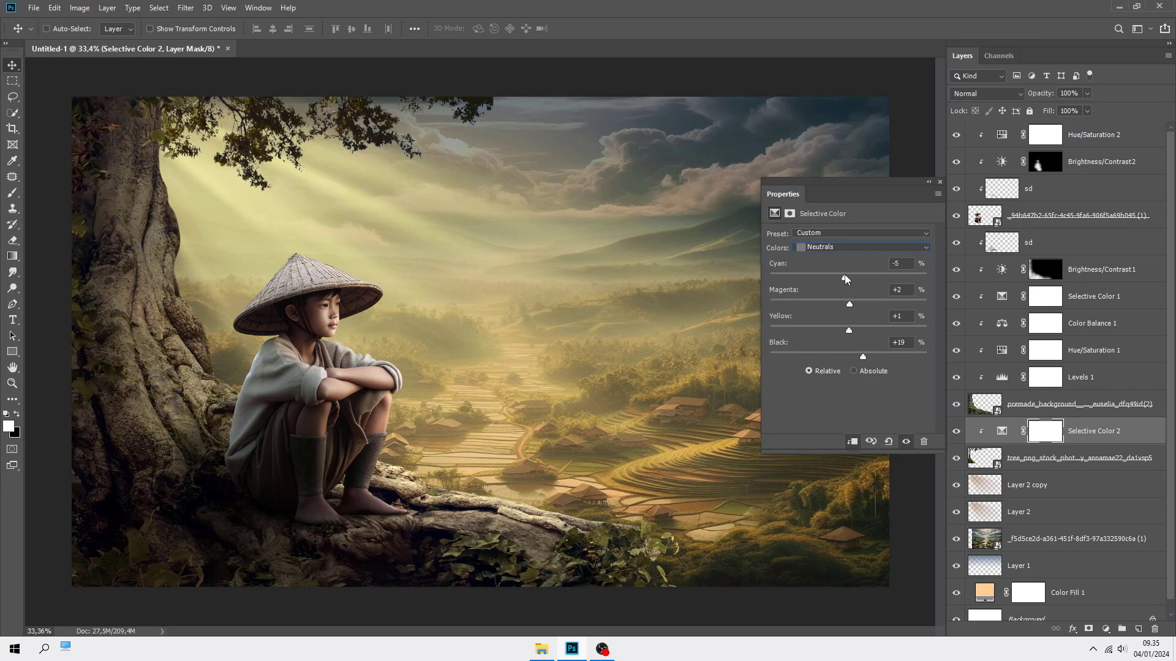
click(939, 182)
click(956, 431)
click(955, 431)
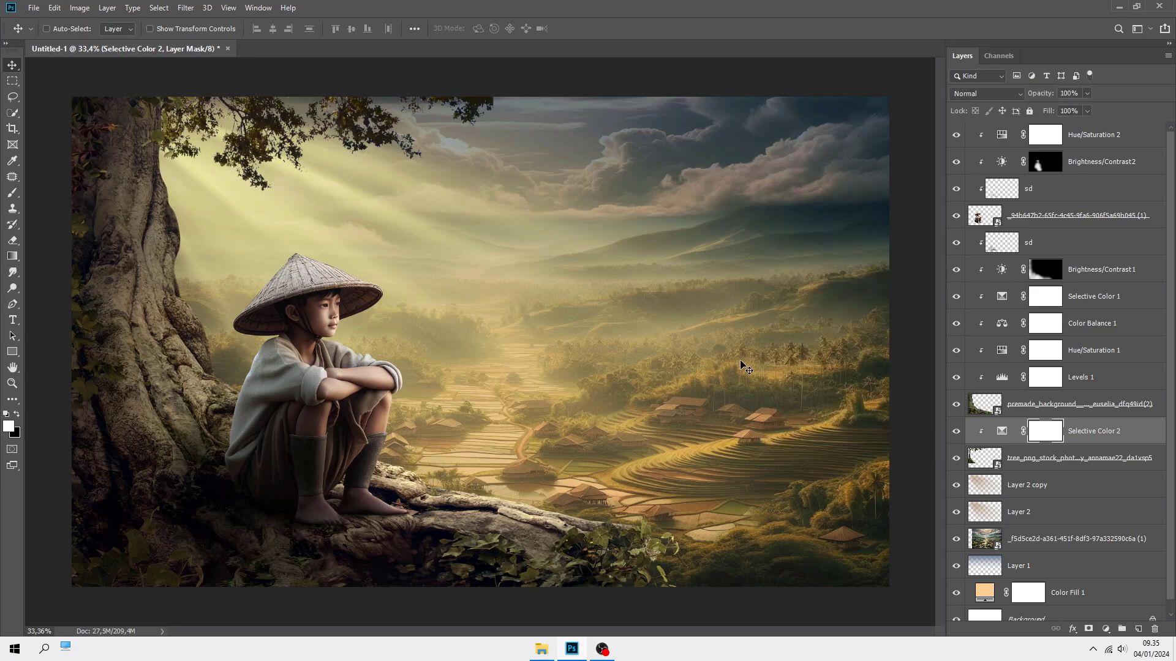
Step: Add an Inner Shadow effect to the tree-roots layer and set its colour to e3c785, sampled from the golden haze over the valley
scroll(742, 365, up, 1)
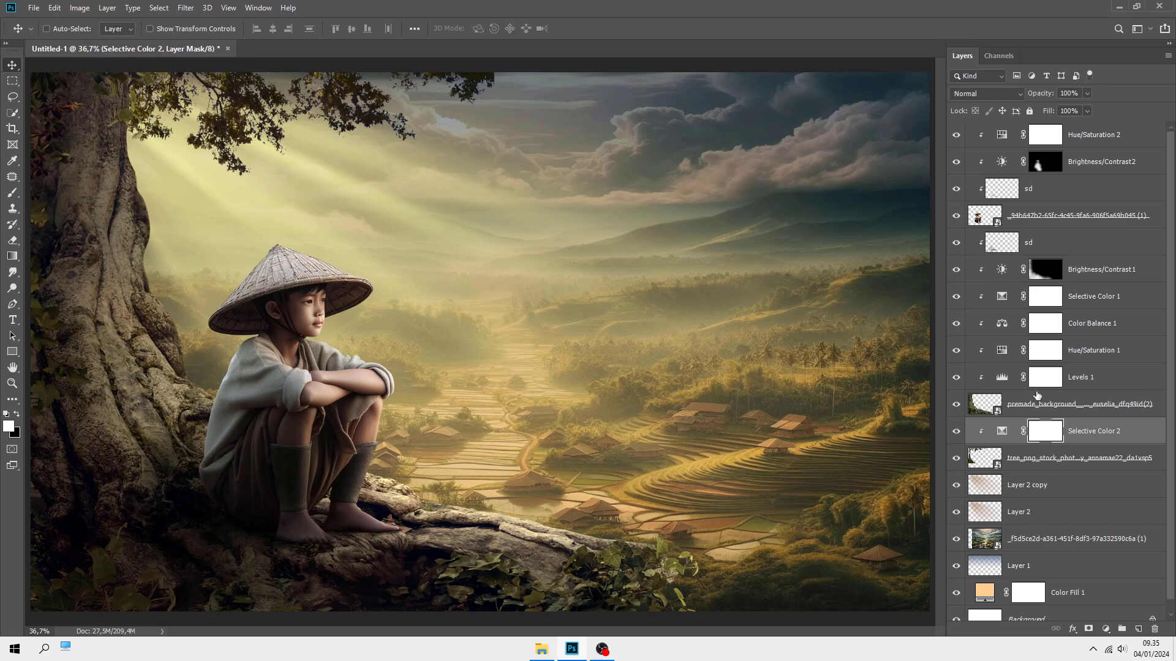
click(1049, 405)
right_click(1031, 403)
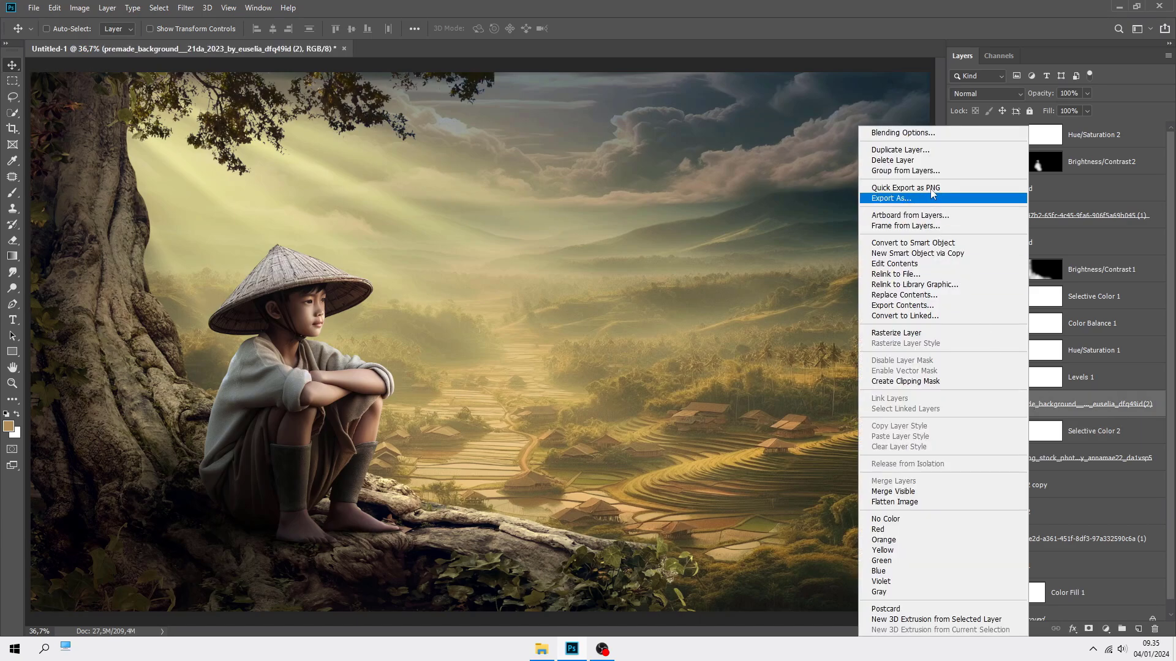
click(924, 133)
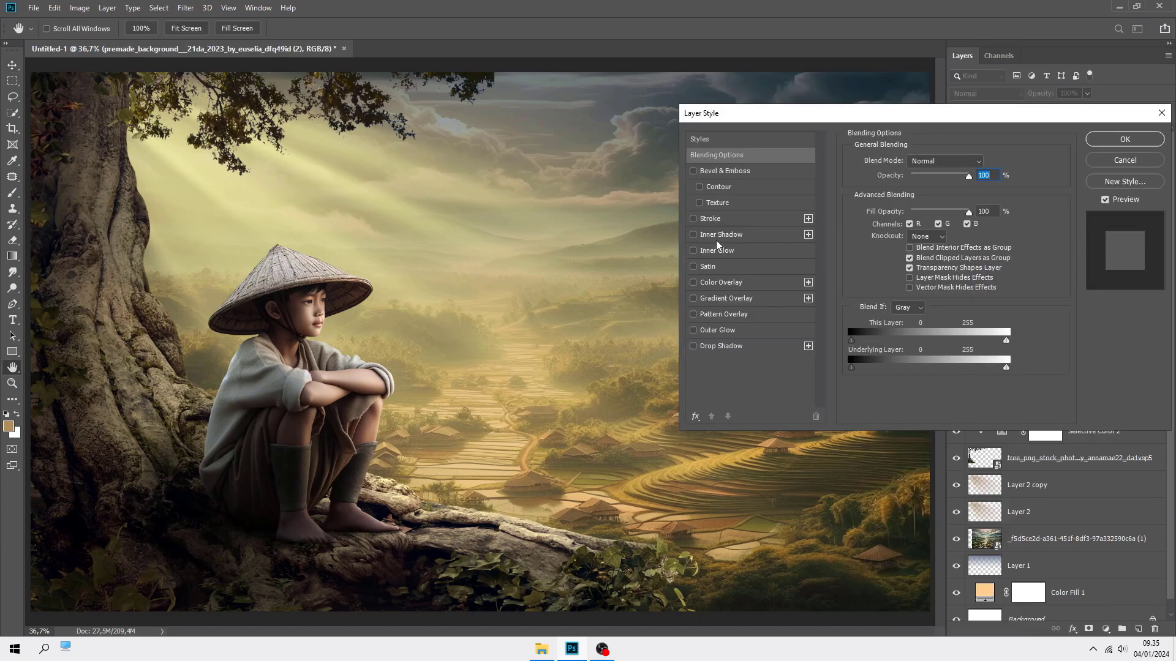
click(696, 237)
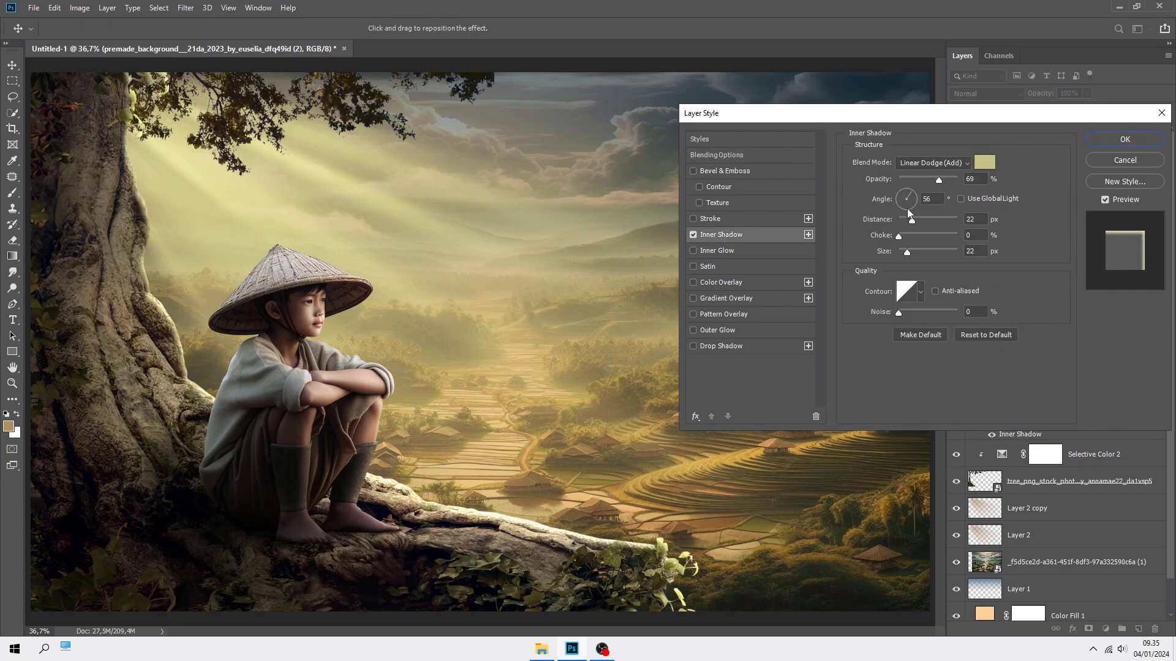
click(984, 162)
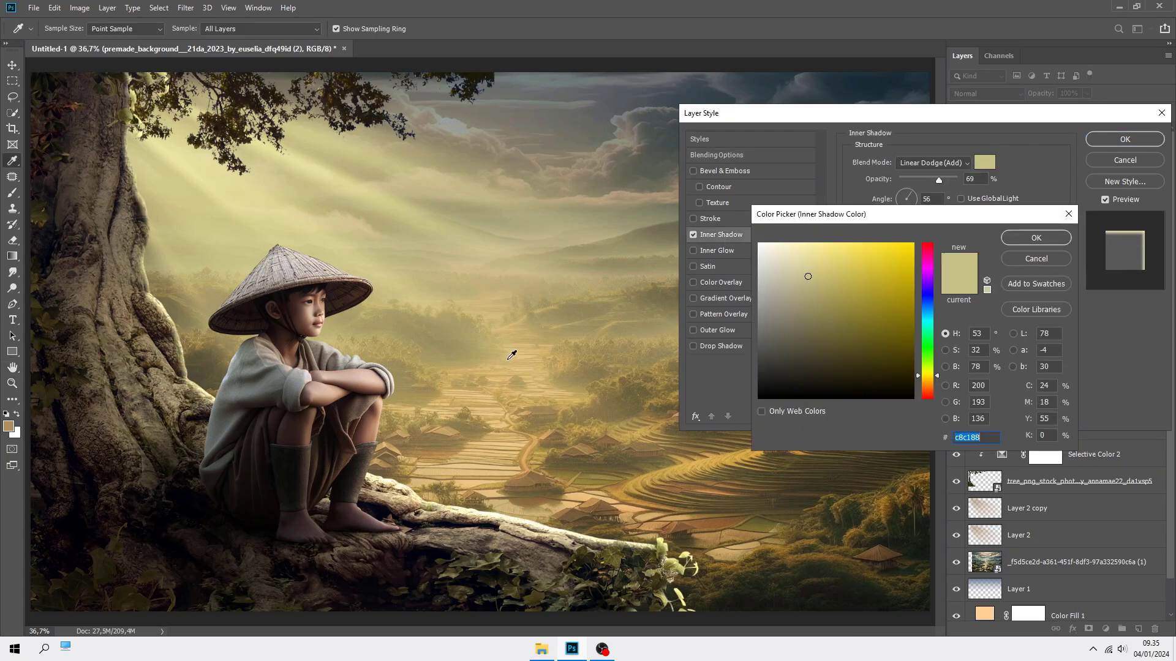
click(533, 357)
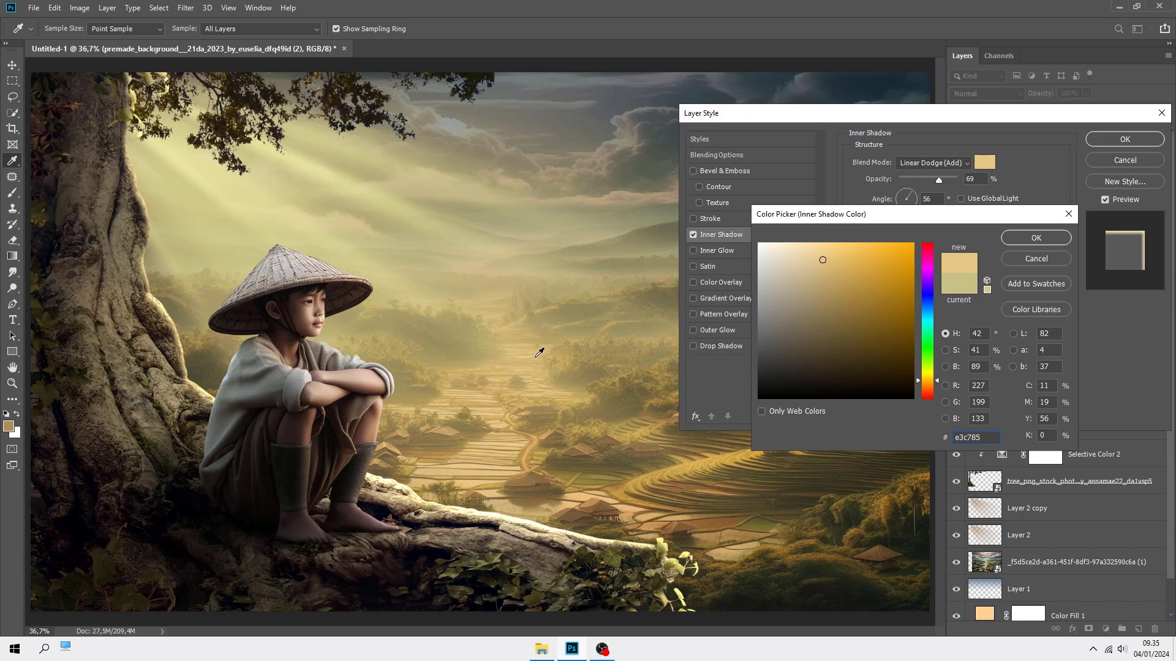
click(1024, 239)
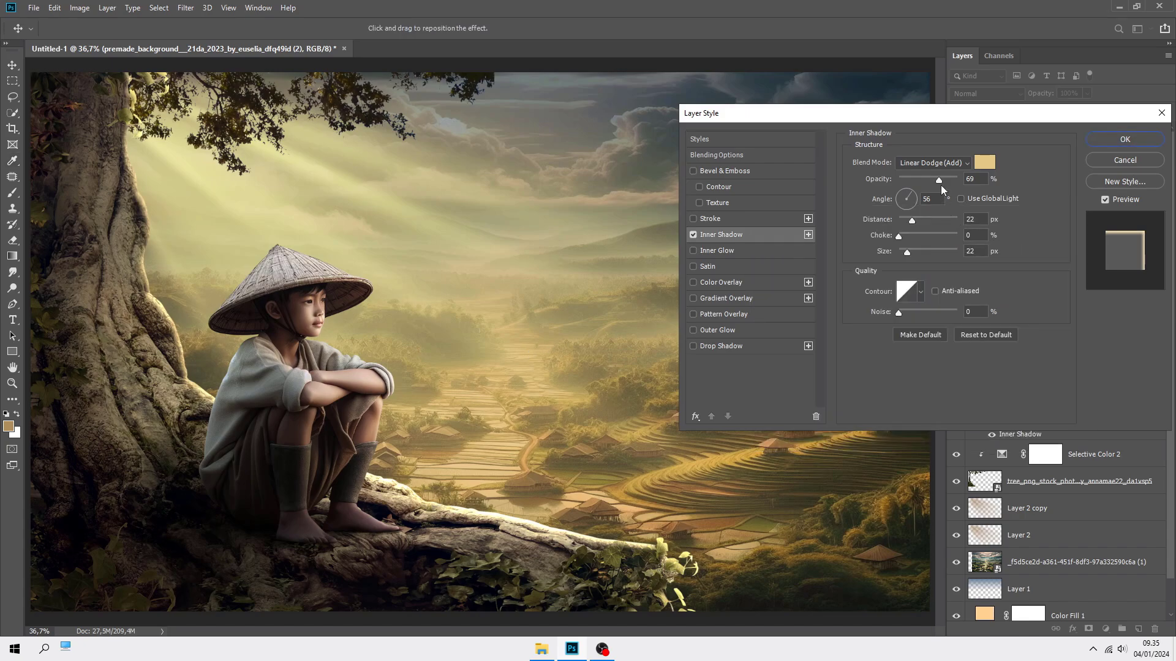
Step: Set the tree-roots layer's Inner Shadow opacity to 65% and its angle to 40°, and apply the effect
drag(927, 179, 938, 182)
key(Tab)
key(Tab)
drag(912, 193, 918, 189)
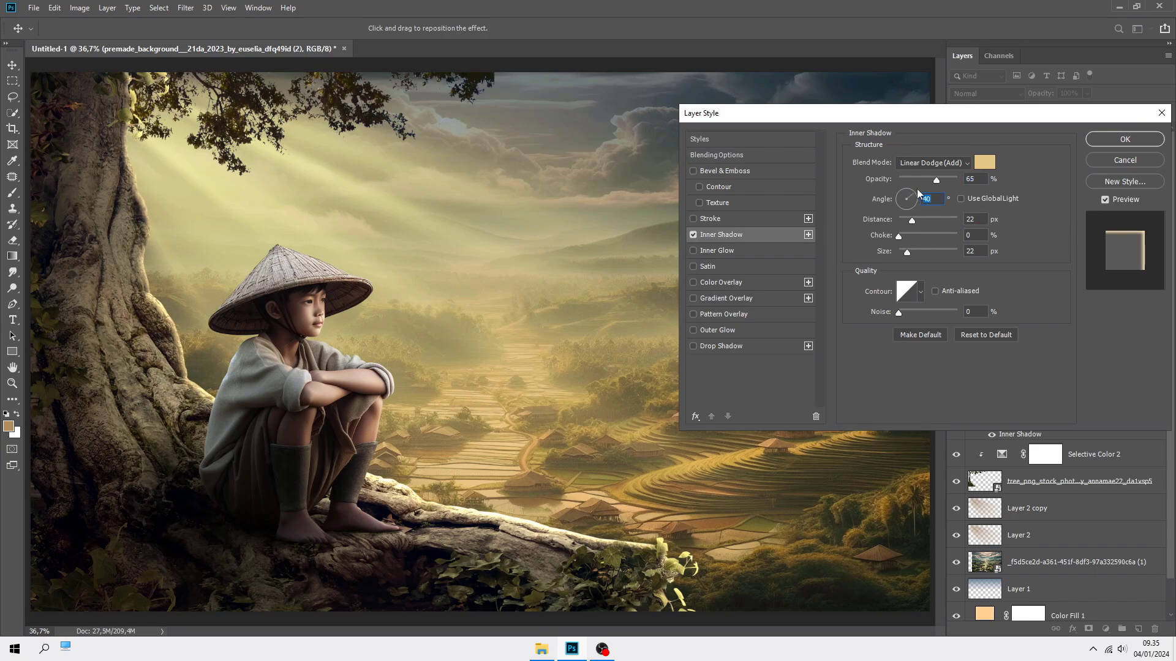
click(1114, 140)
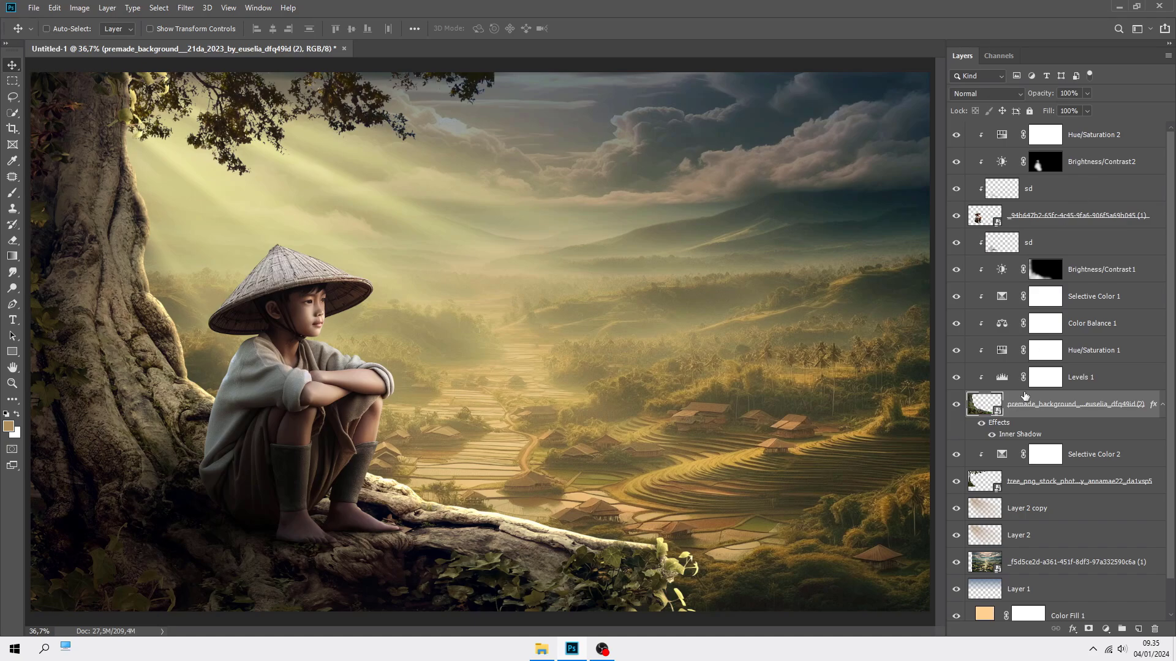
Step: Turn the tree's Inner Shadow into its own layer, move it above the tree's other clipped layers and give it a black mask
right_click(1018, 435)
click(1057, 413)
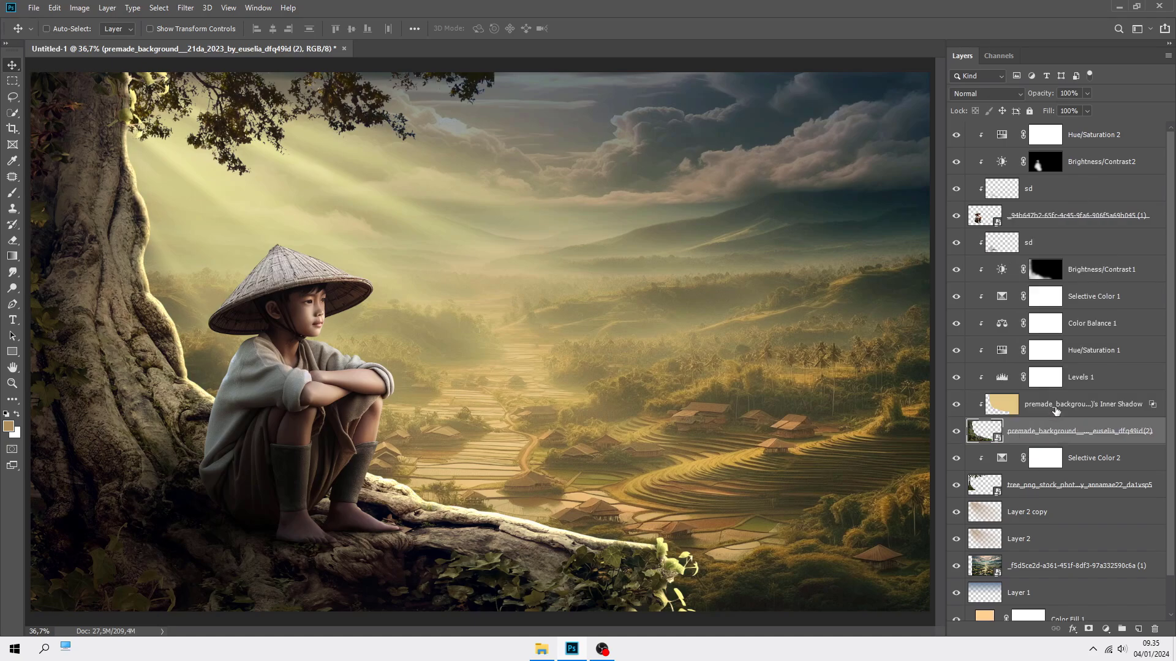
mouse_move(1055, 412)
mouse_down()
mouse_move(1041, 406)
mouse_move(1020, 241)
mouse_up()
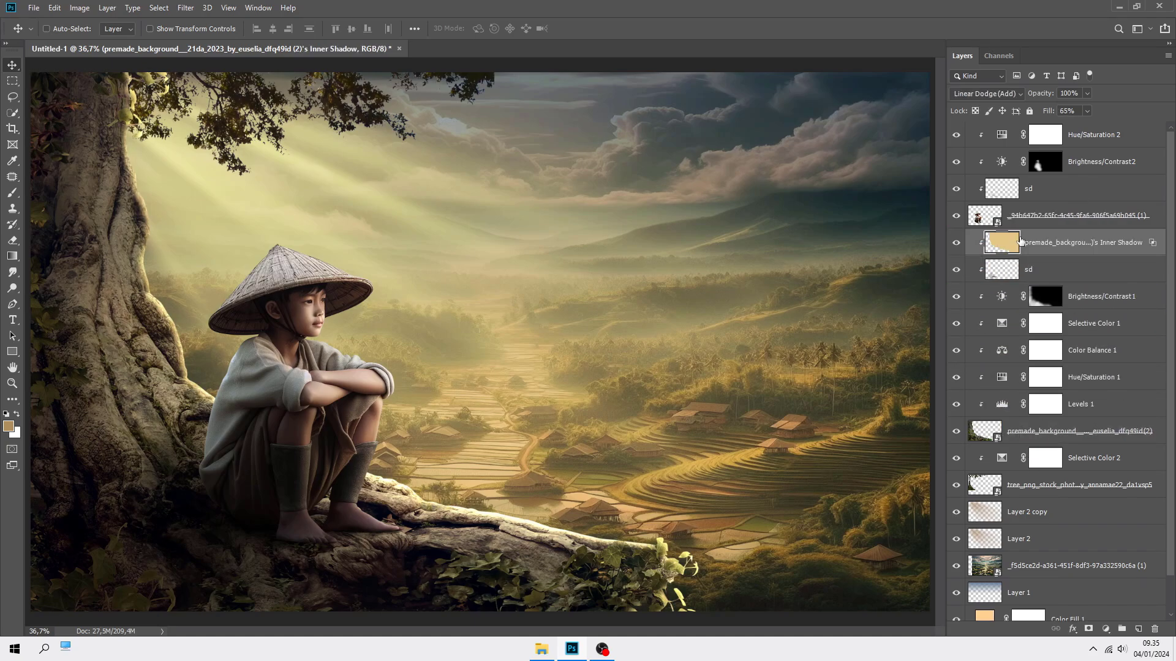
click(1088, 629)
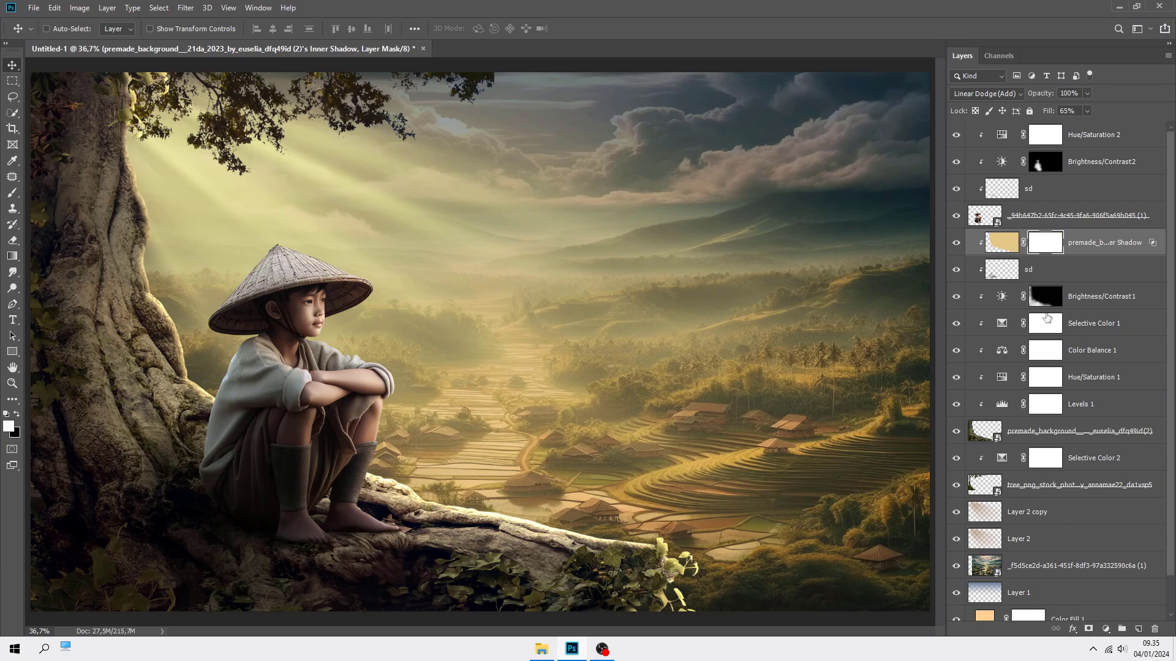
key(ctrl+i)
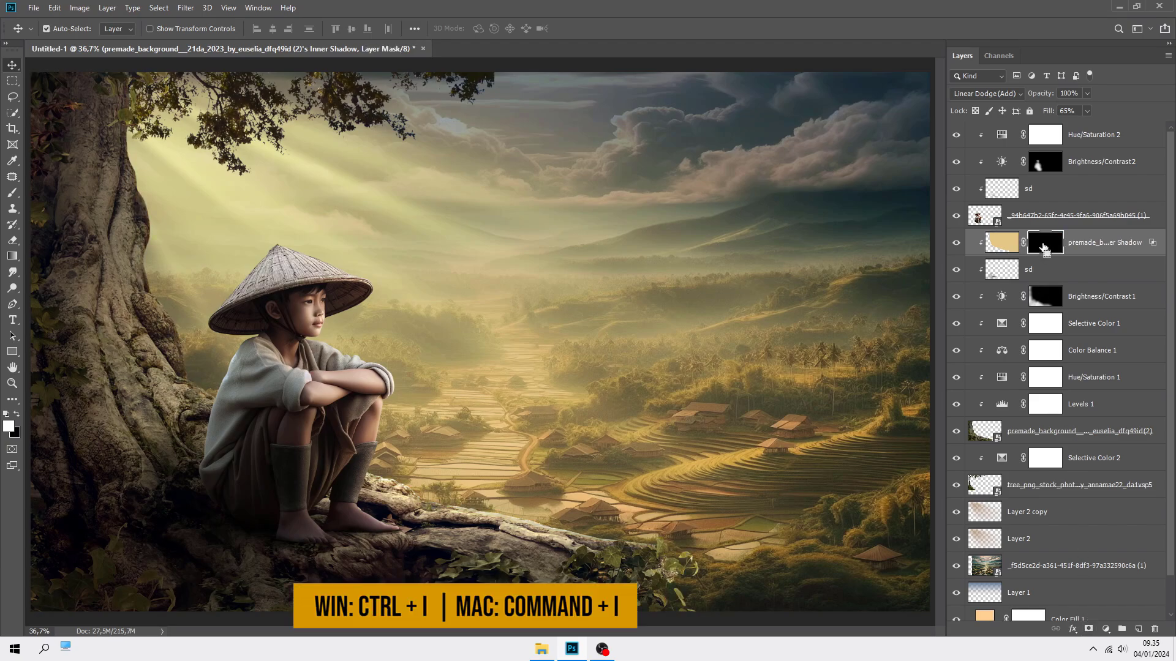
Step: With a soft round white brush, paint the tree's Inner Shadow mask along the trunk's lit edge and the top of the root
right_click(12, 192)
click(49, 193)
right_click(358, 306)
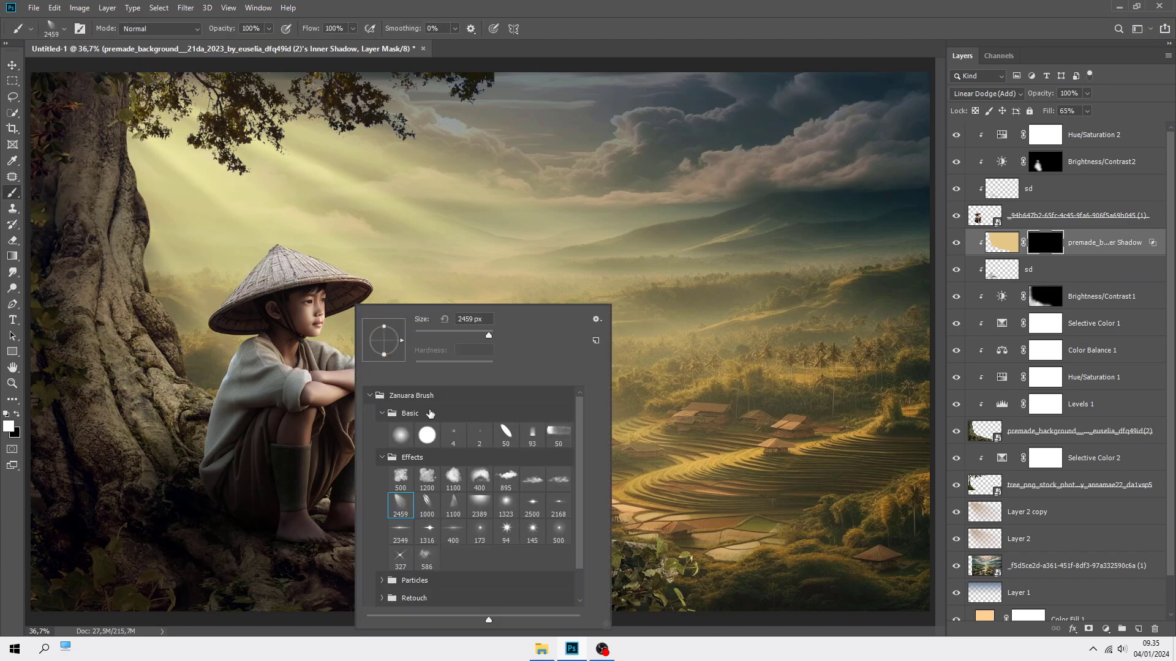
click(400, 435)
click(450, 334)
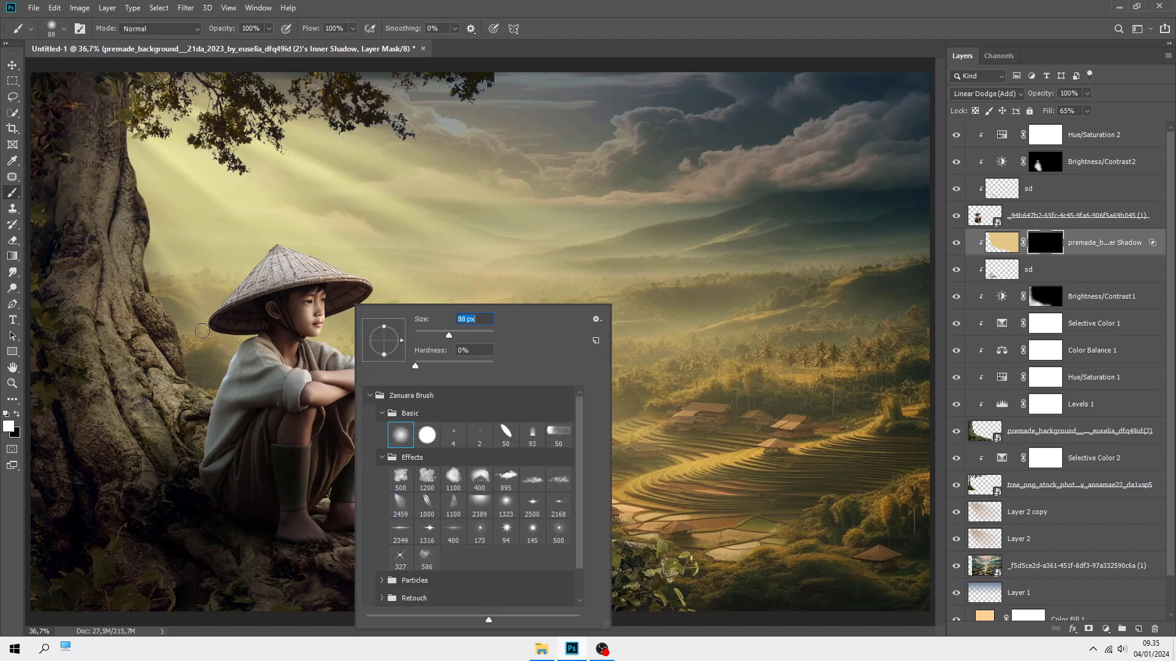
drag(194, 324, 217, 327)
mouse_move(172, 291)
mouse_down()
mouse_move(208, 371)
mouse_move(248, 381)
mouse_move(183, 300)
mouse_move(166, 206)
mouse_move(212, 238)
mouse_up()
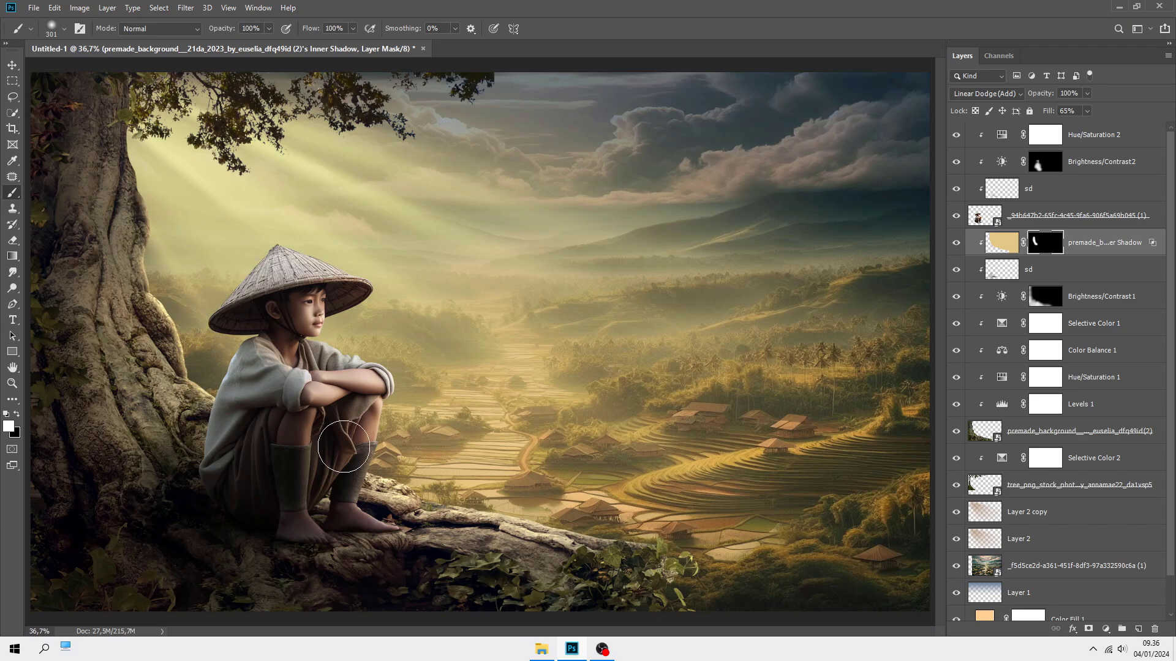
mouse_move(360, 455)
mouse_down()
mouse_move(537, 496)
mouse_move(683, 550)
mouse_move(761, 527)
mouse_up()
Step: Lower the brush opacity to 30% and dab a larger brush on the mask over the leaves at the root's far end
key(ctrl+minus)
key(3)
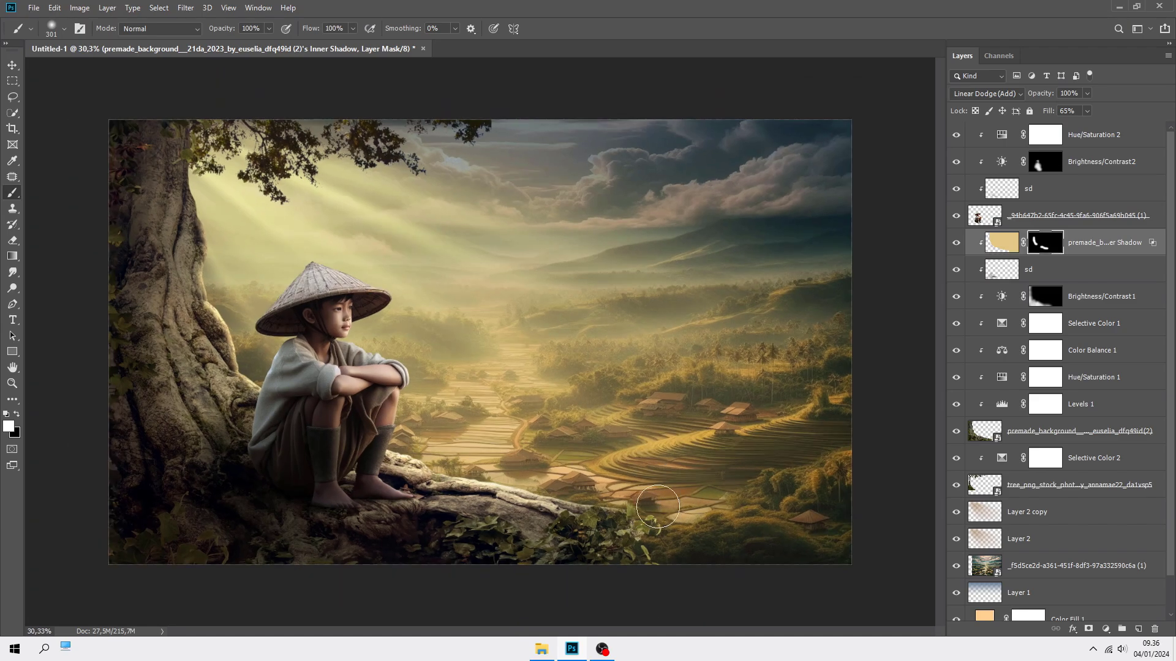
scroll(665, 478, up, 3)
drag(673, 516, 698, 519)
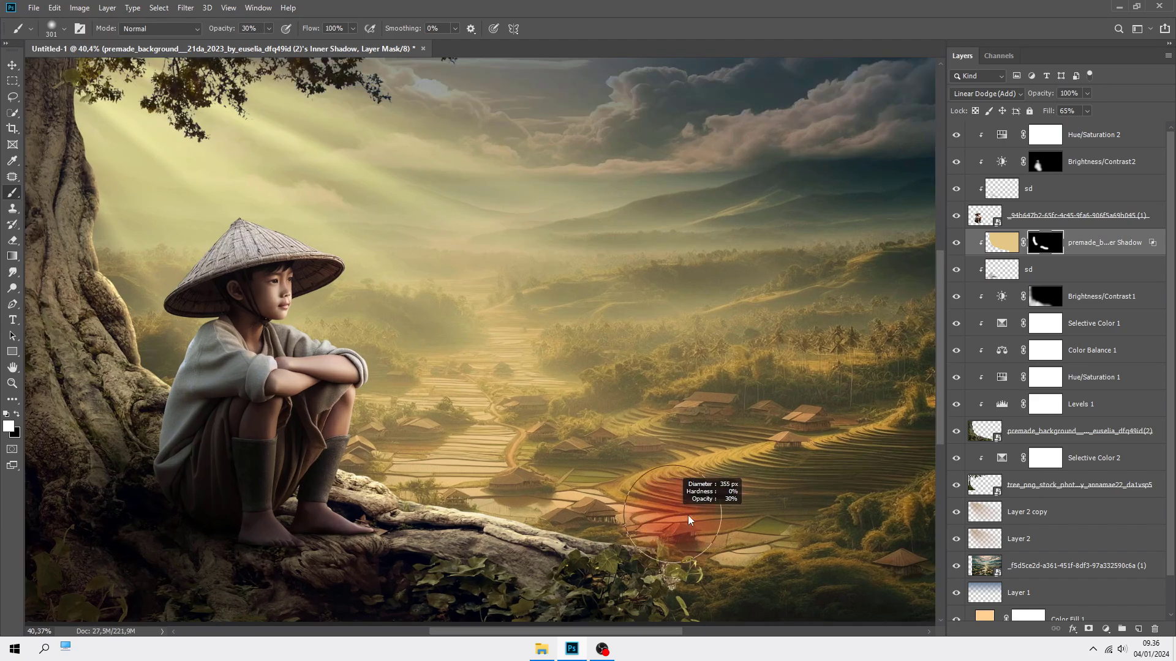
click(693, 546)
click(689, 548)
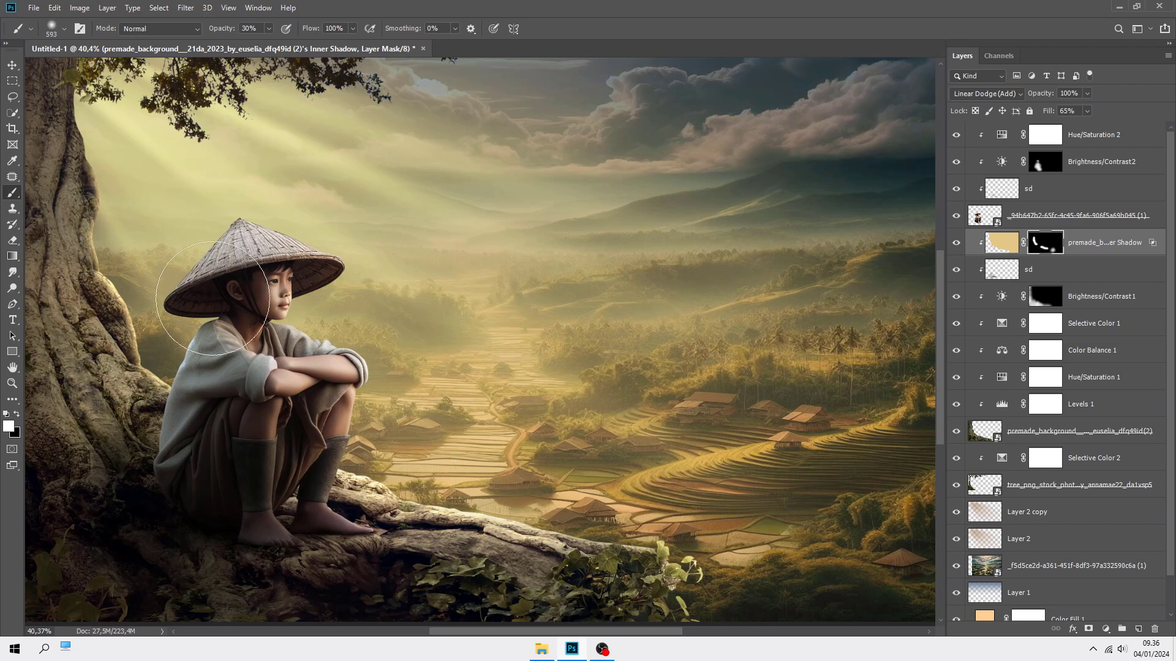
scroll(379, 315, down, 1)
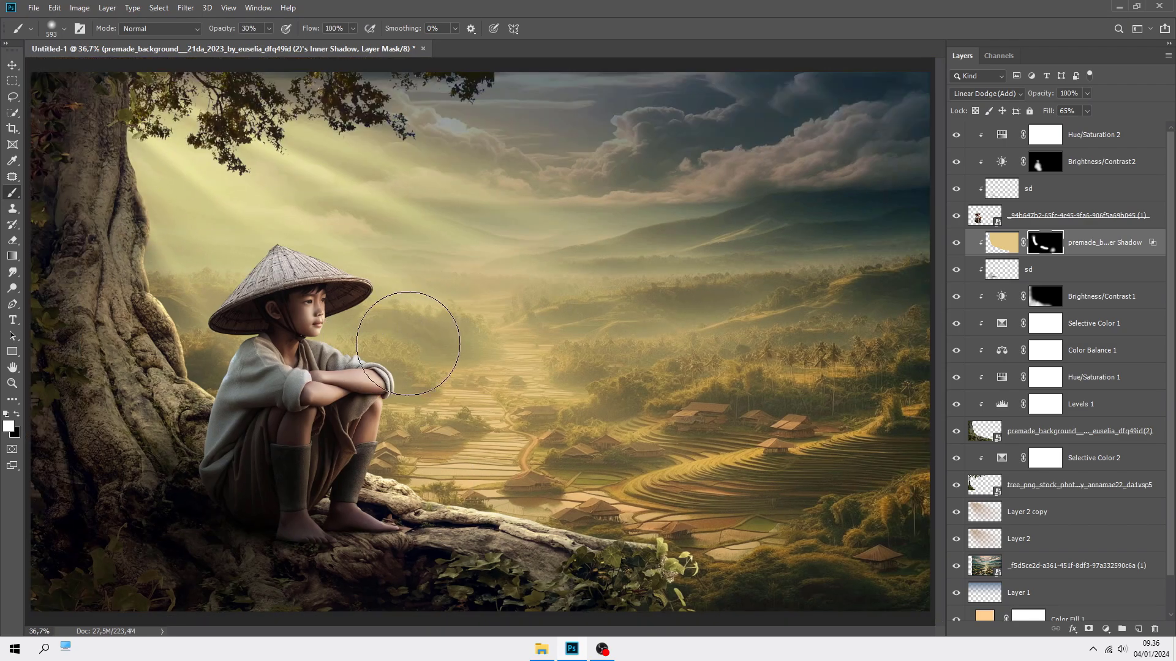
Step: Add an Inner Shadow effect to the boy layer and set its angle to 116°
click(1067, 219)
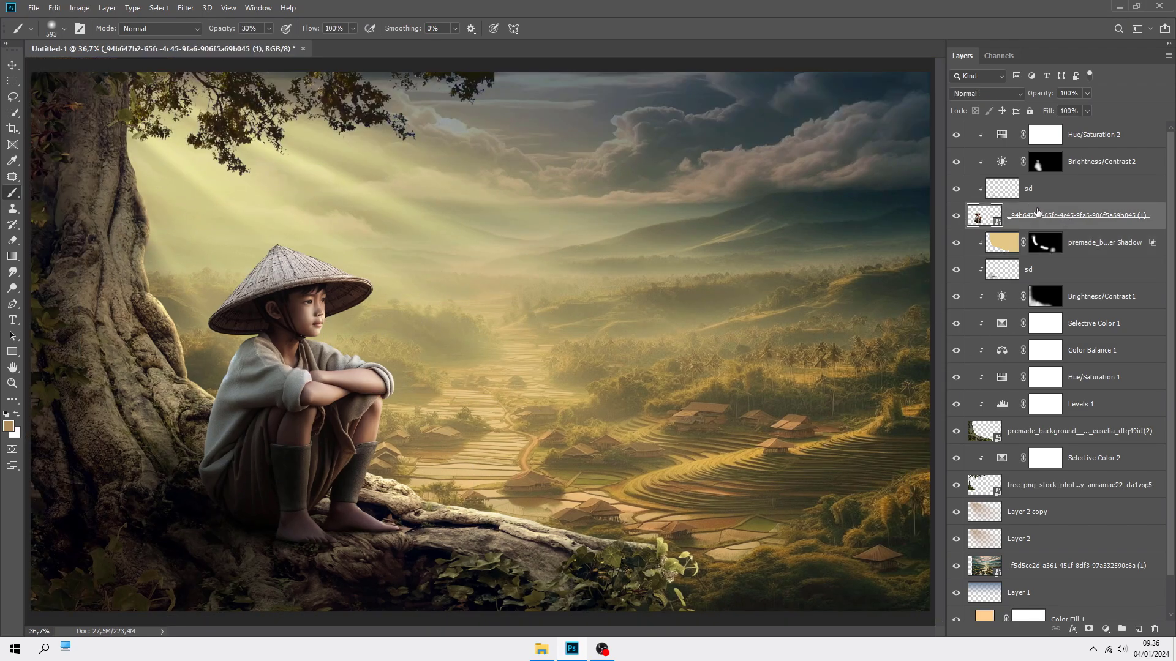
right_click(1037, 210)
click(894, 131)
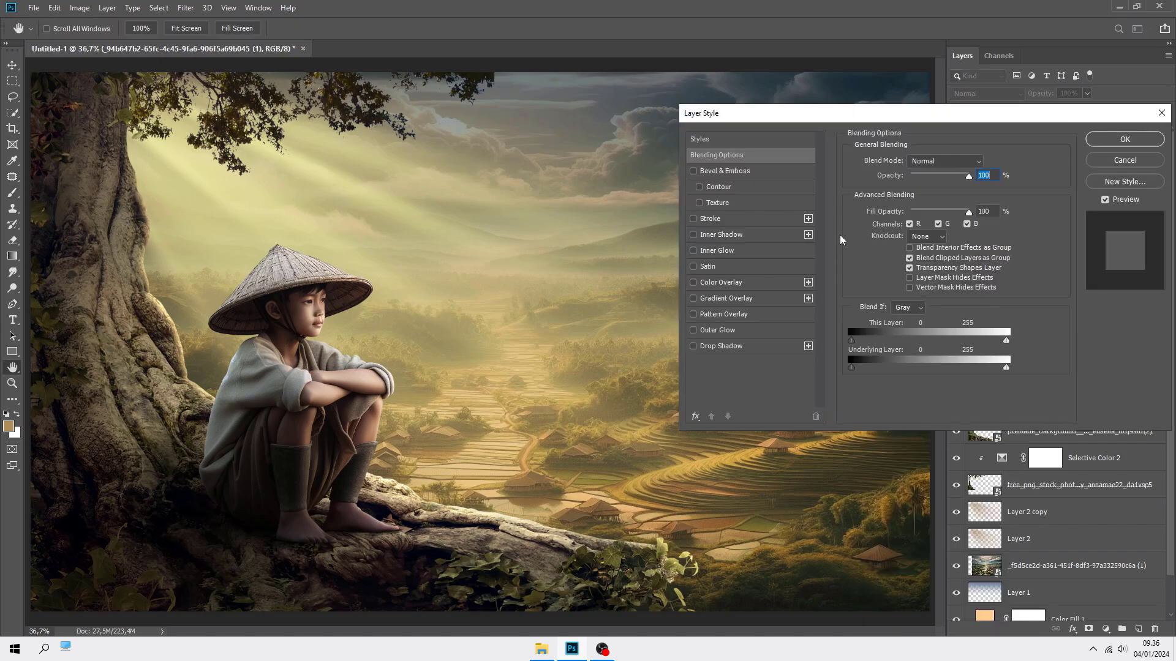
click(720, 236)
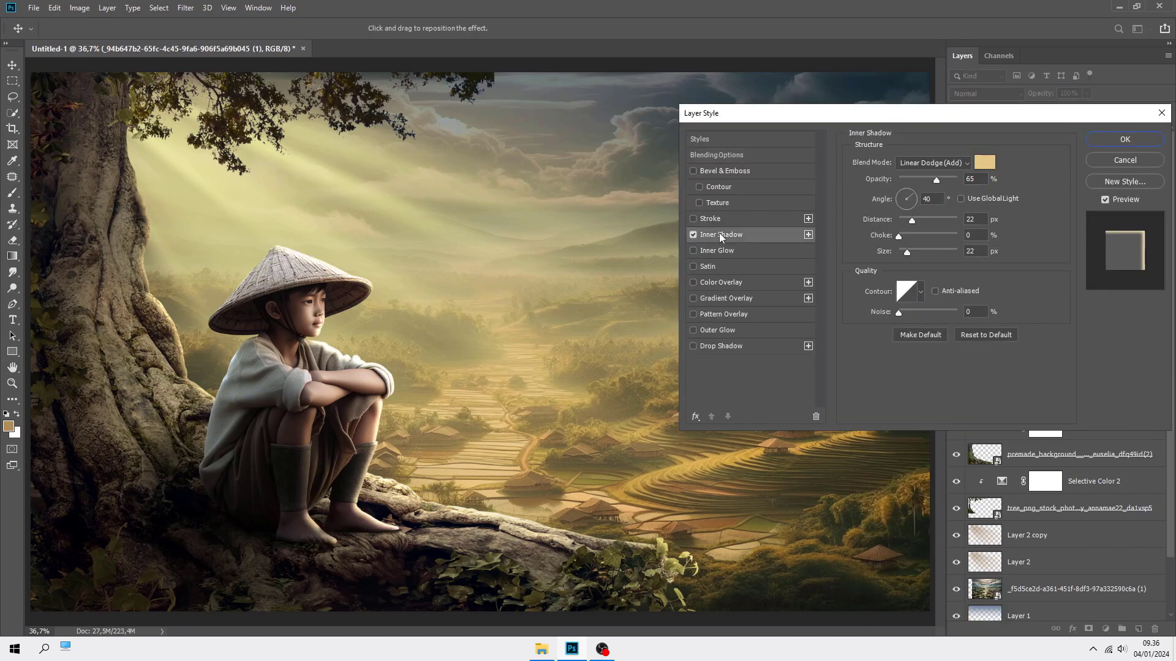
click(908, 195)
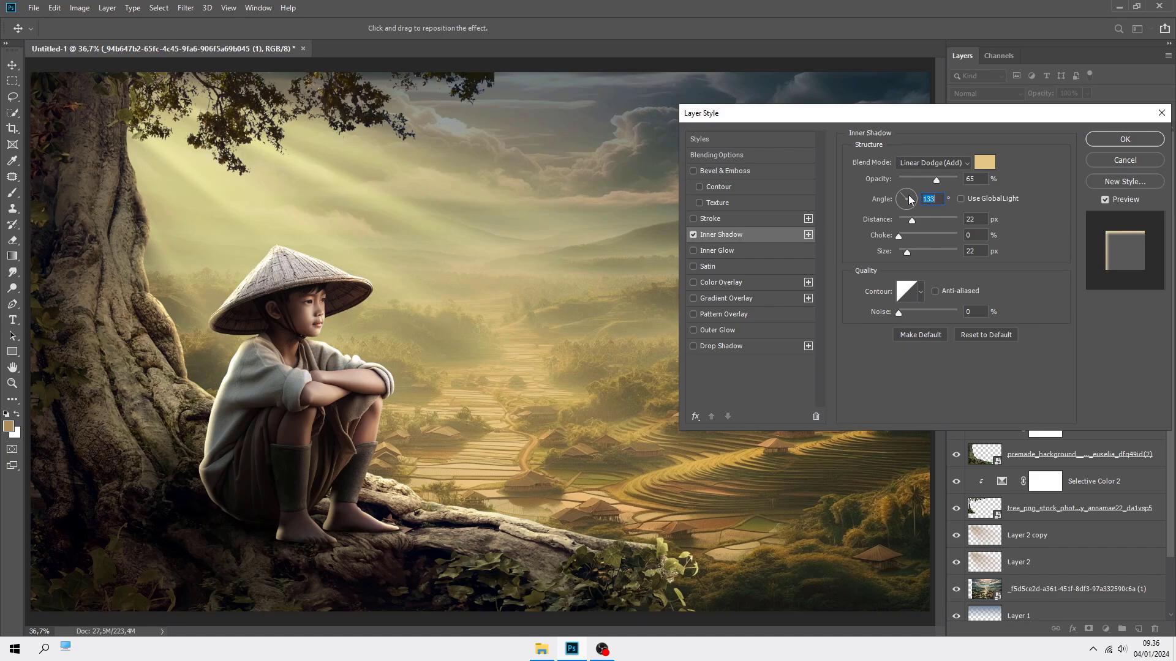
drag(909, 199, 900, 188)
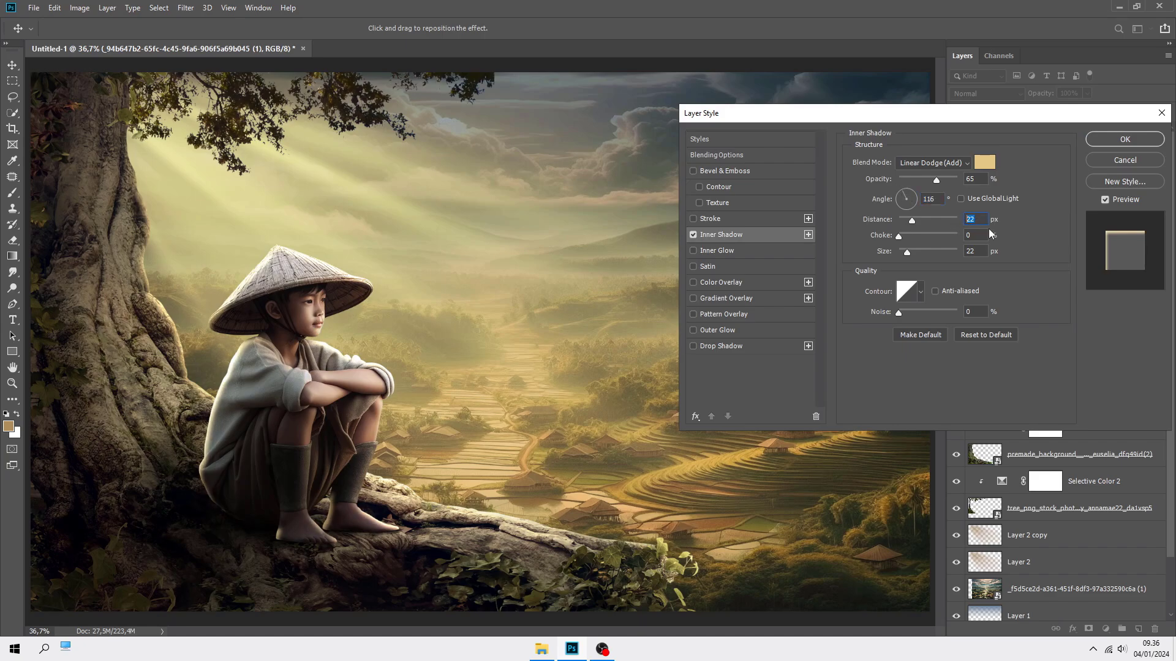
Step: Set the boy's Inner Shadow distance to 11 px and size to 11 px, and apply the effect
text(11)
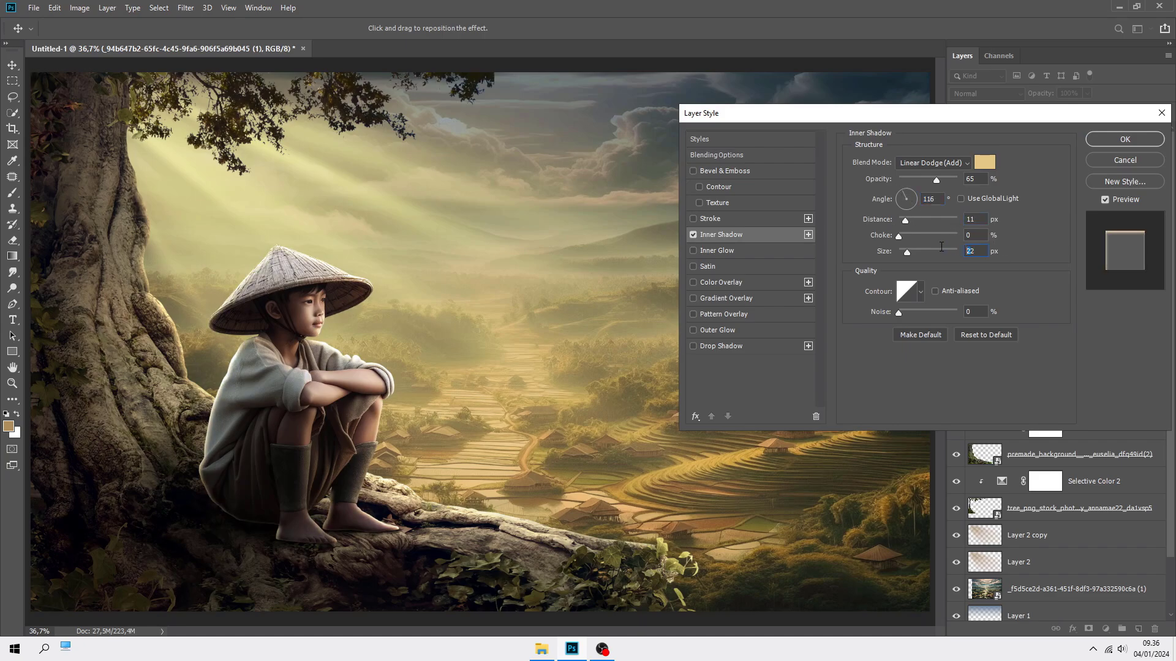
text(12)
key(BackSpace)
text(1)
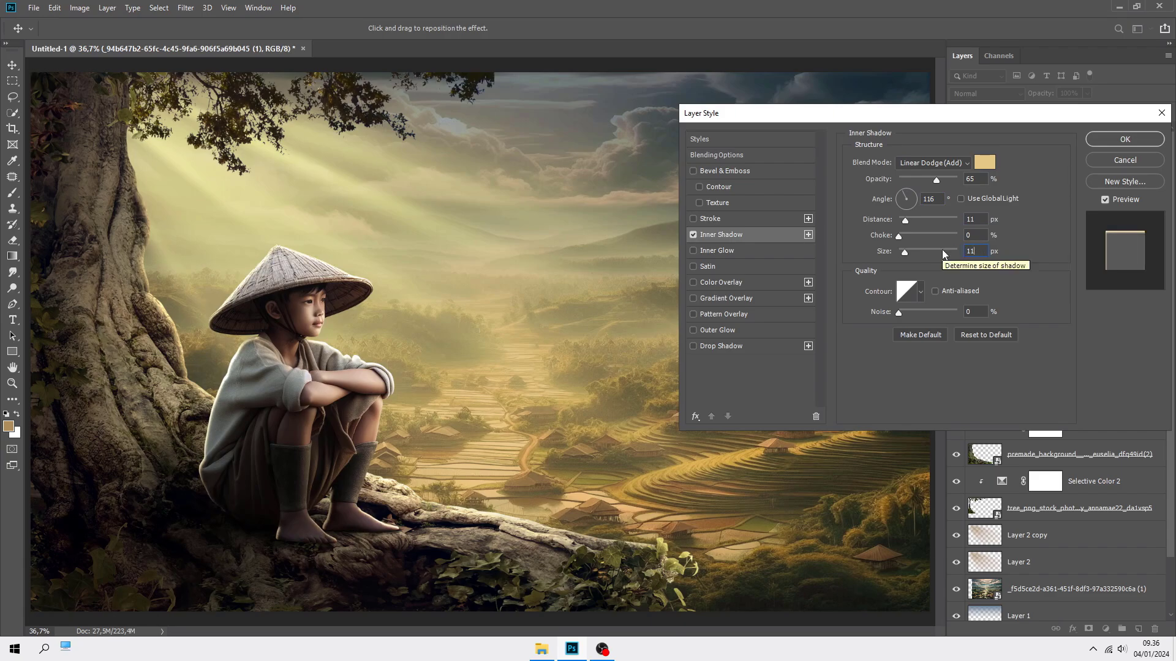
click(1097, 142)
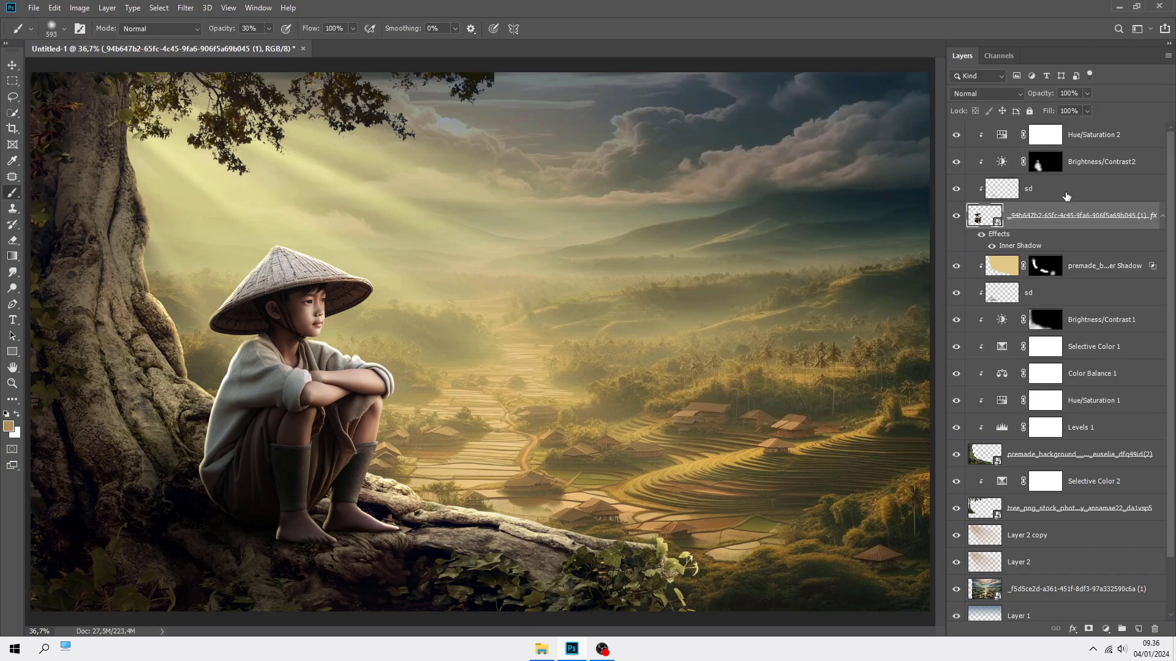
Step: Turn the boy's Inner Shadow into its own layer, move it to the top of the layer stack and give it a black mask
right_click(1024, 247)
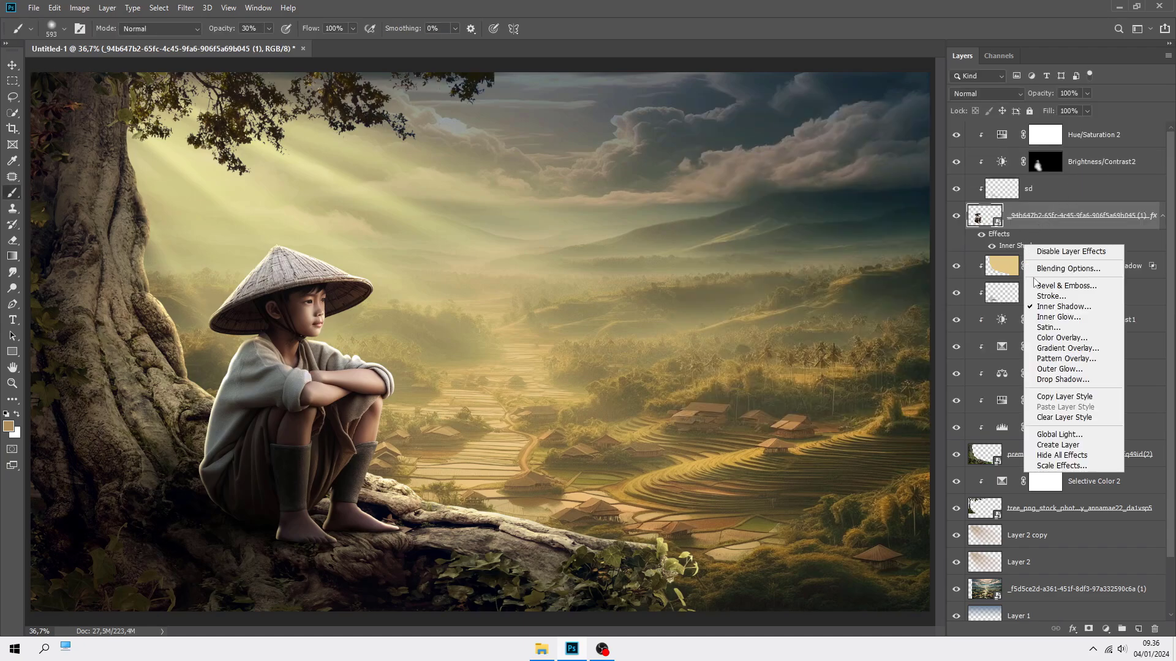
click(1052, 446)
drag(1038, 224, 1037, 137)
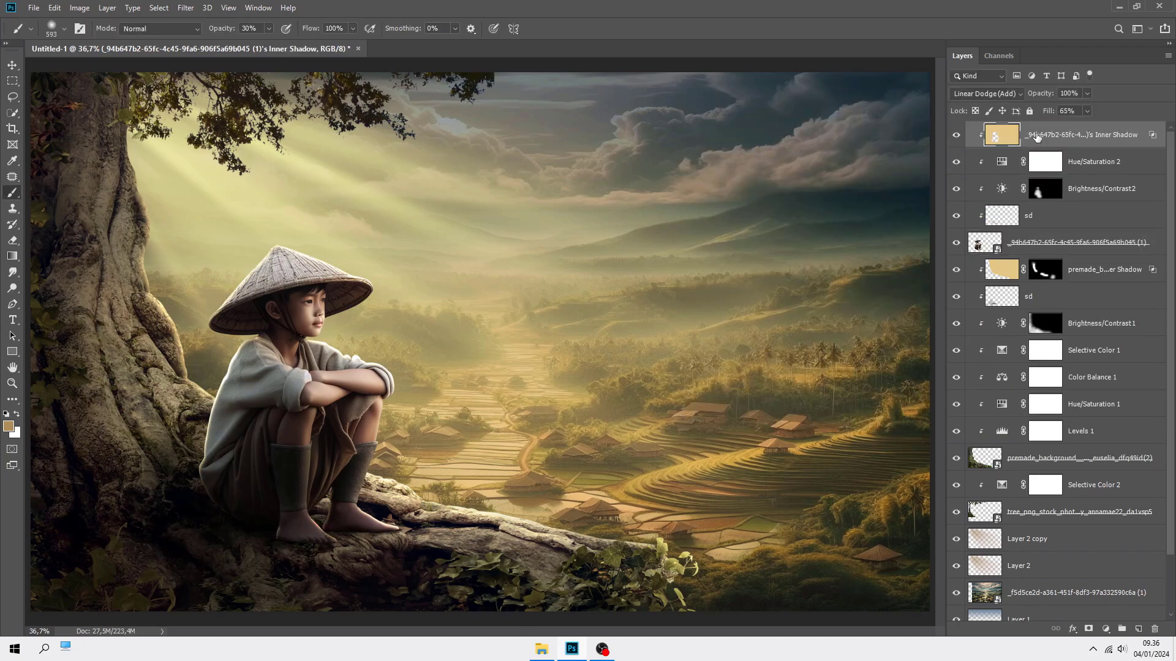
click(1087, 628)
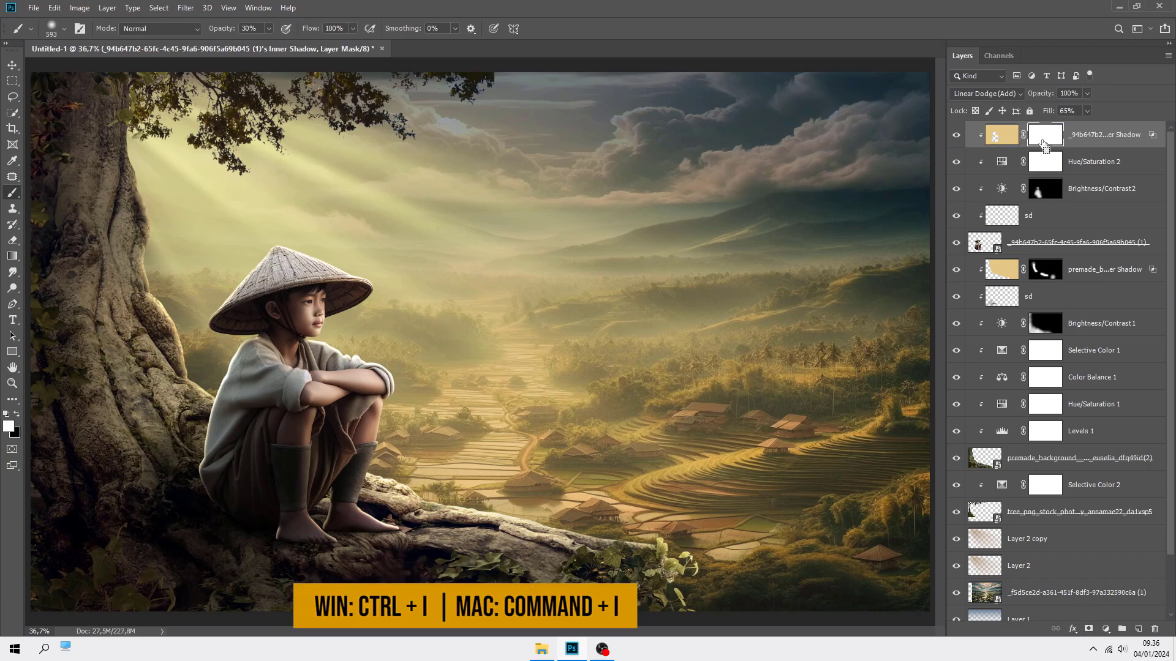
key(ctrl+i)
Step: Paint white on the boy's Inner Shadow mask along the upper edges of the hat with a soft brush of about 233 px
scroll(325, 291, up, 3)
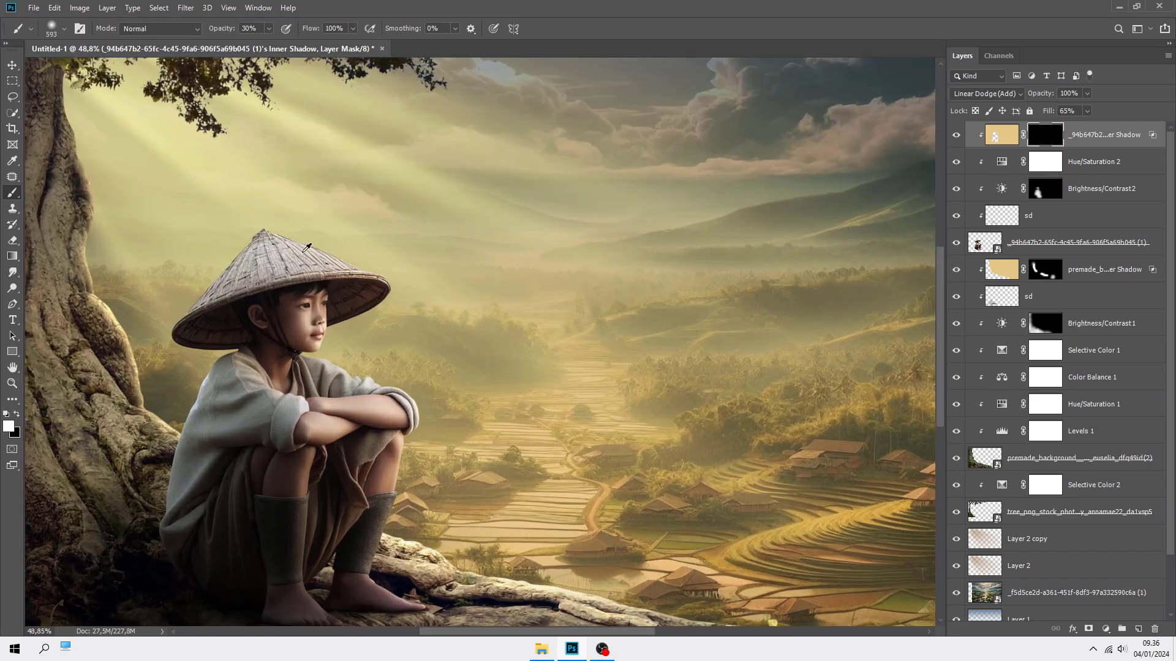
mouse_move(302, 251)
mouse_down()
mouse_move(290, 221)
mouse_move(419, 267)
mouse_up()
scroll(276, 228, up, 2)
click(290, 220)
mouse_move(296, 232)
mouse_down()
mouse_move(259, 243)
mouse_move(156, 340)
mouse_move(165, 321)
mouse_up()
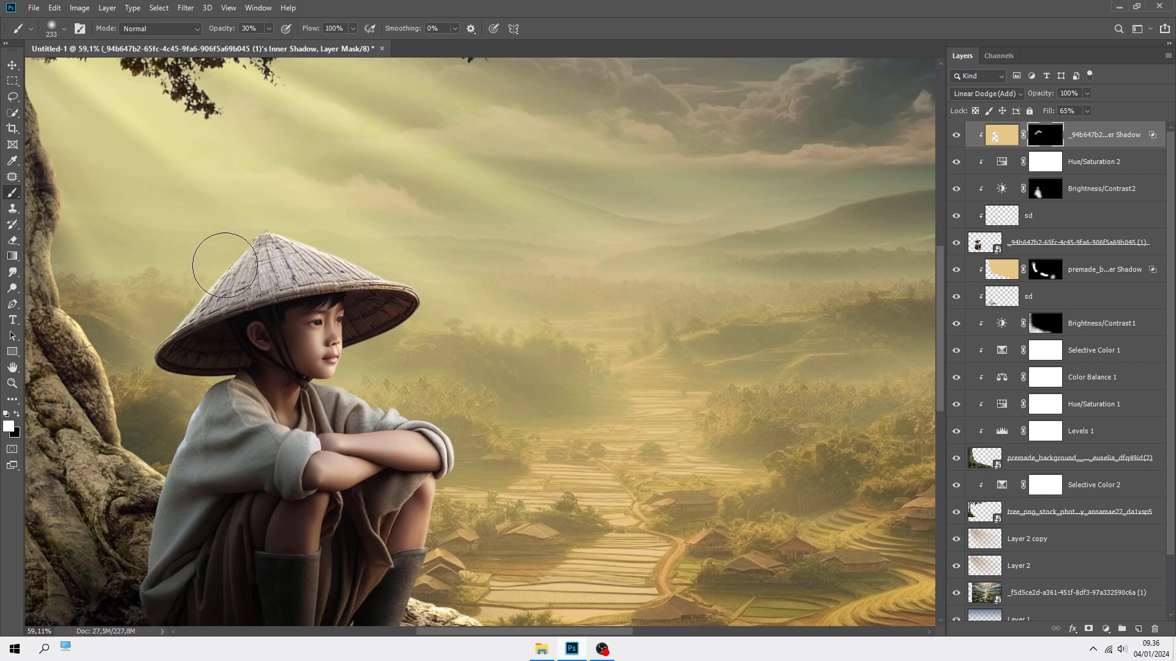
Step: Paint white at 30% opacity on the boy's Inner Shadow mask along the edges of his shoulder, back and arm
drag(241, 295, 393, 169)
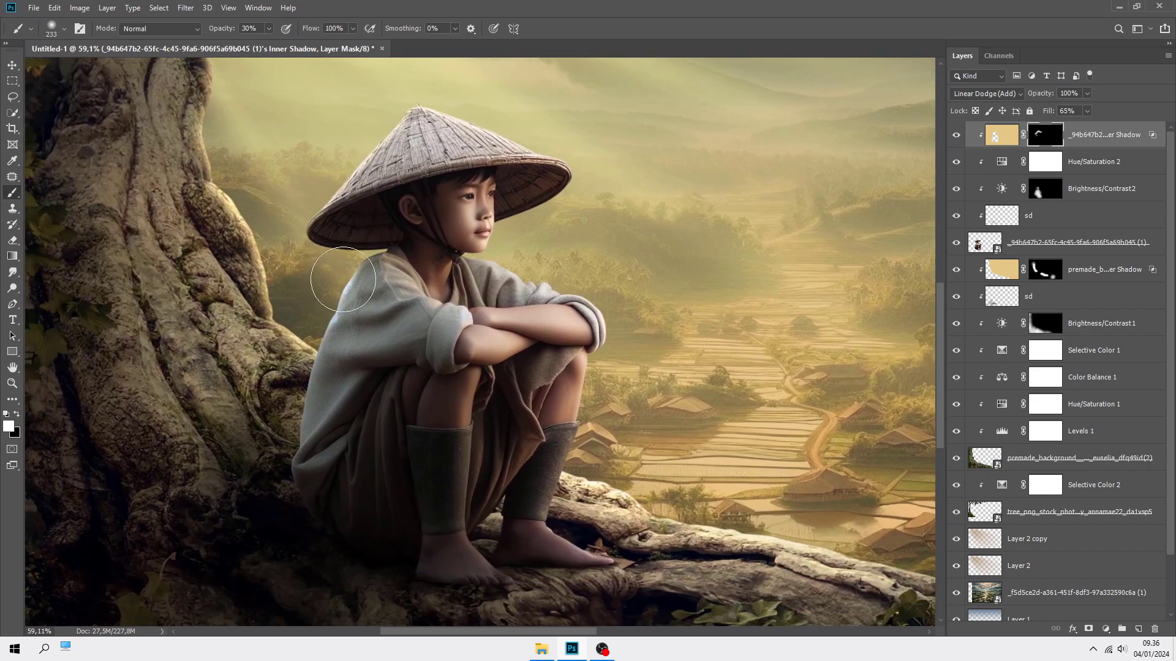
mouse_move(365, 255)
mouse_down()
mouse_move(295, 355)
mouse_move(277, 433)
mouse_up()
scroll(613, 371, down, 1)
mouse_move(537, 280)
mouse_down()
mouse_move(484, 268)
mouse_move(534, 277)
mouse_up()
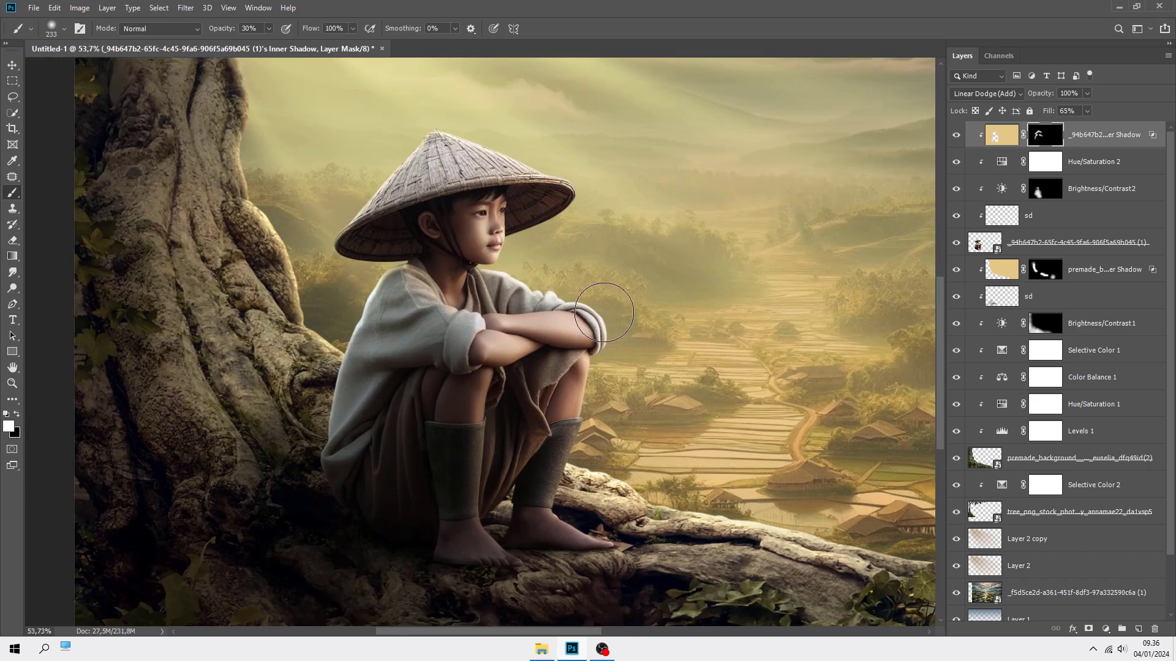
scroll(525, 341, down, 4)
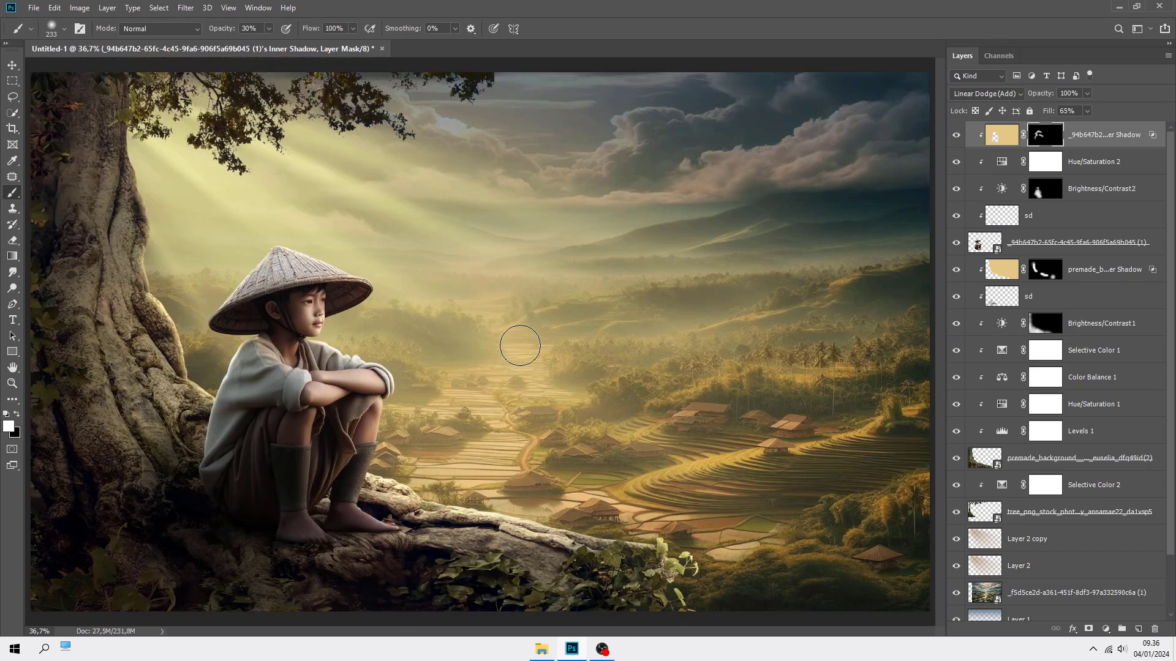
key(v)
Step: Add a Gradient Map adjustment layer above all layers and give it the Gold 2 gradient preset
click(1111, 141)
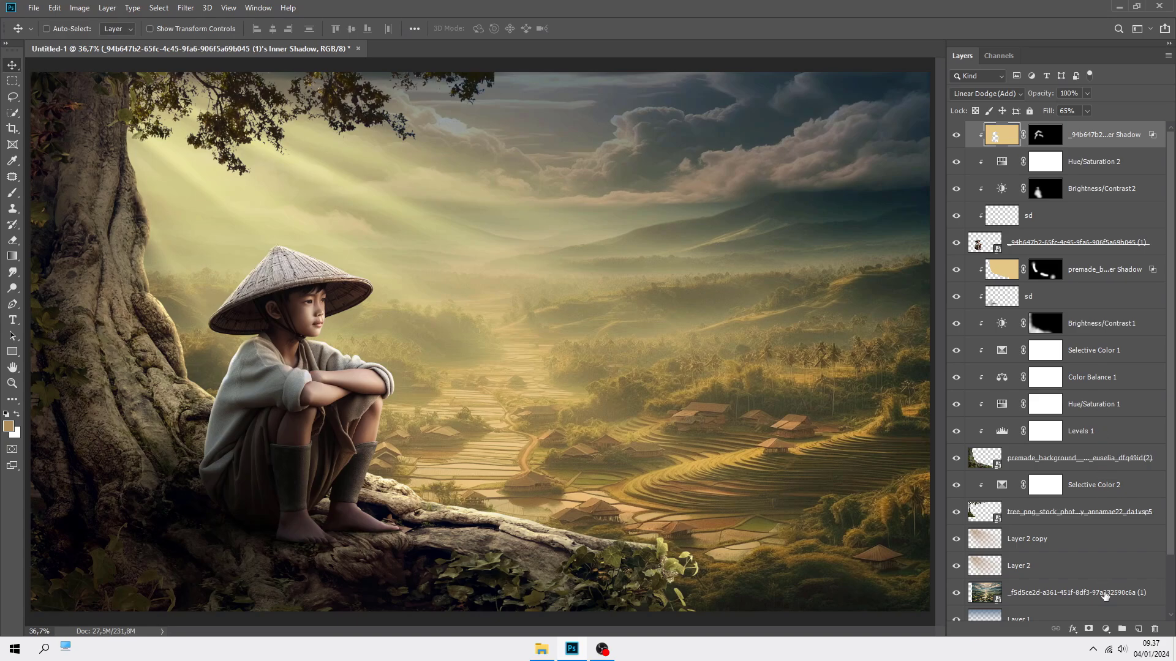
click(1105, 629)
click(1110, 611)
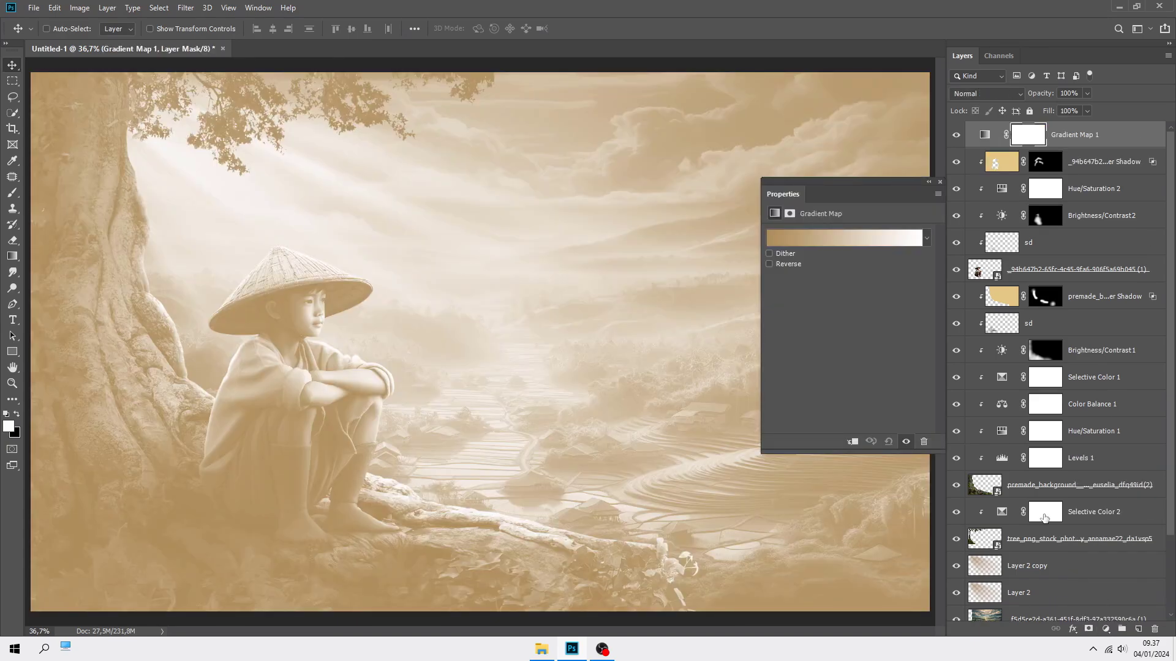
click(925, 239)
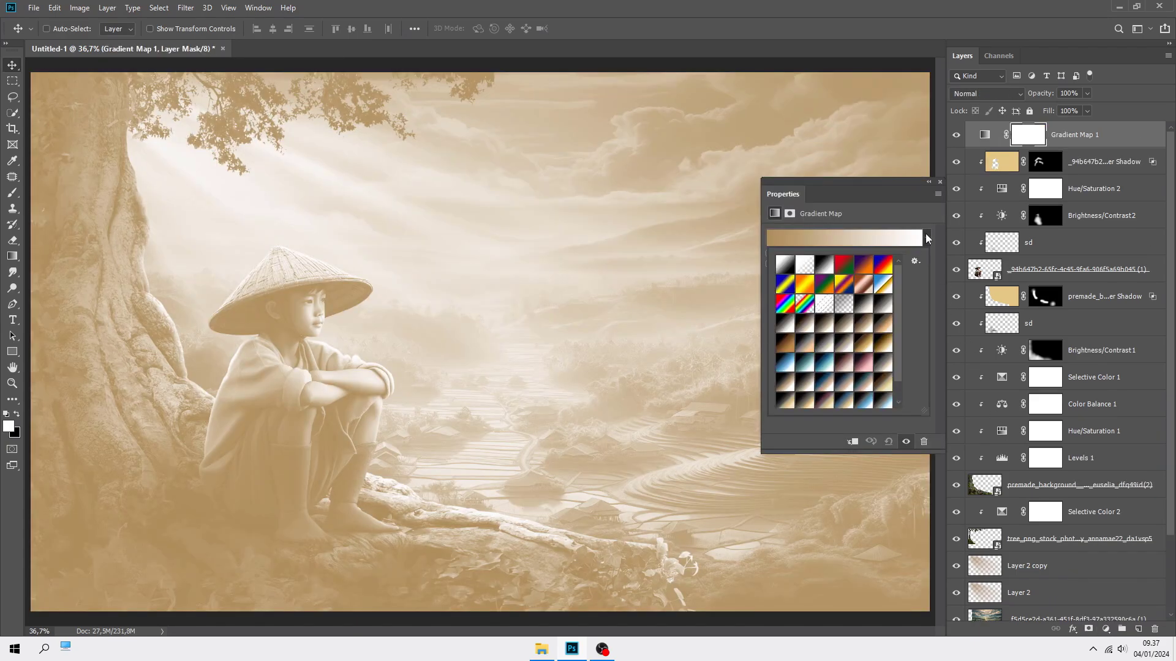
click(915, 262)
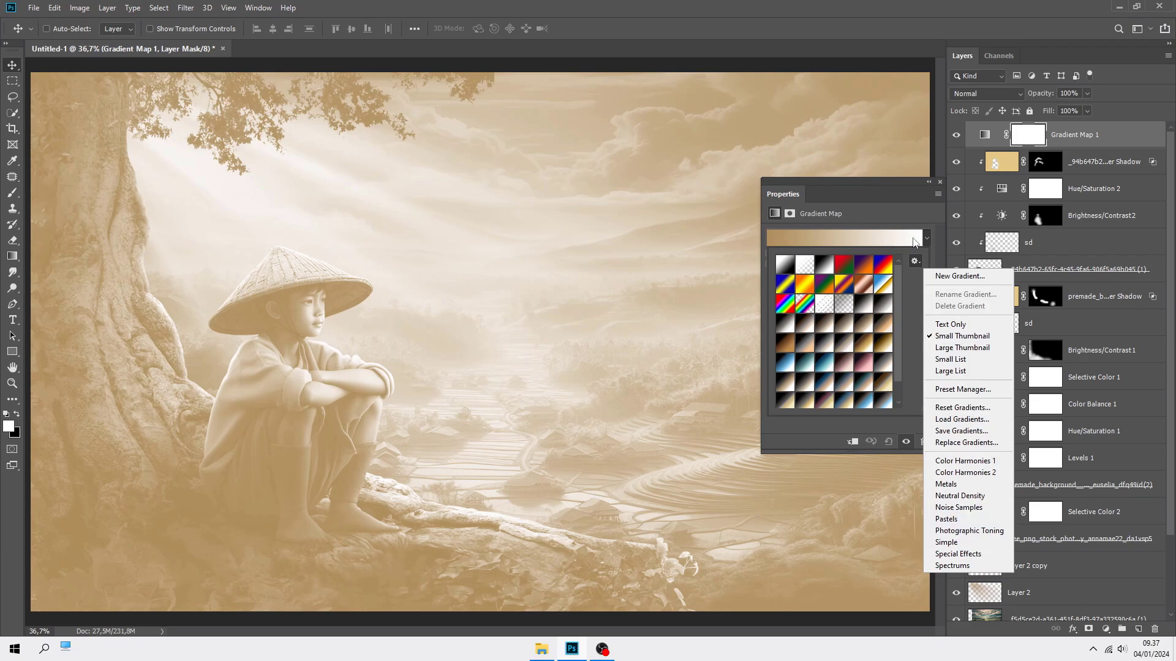
click(929, 242)
click(892, 239)
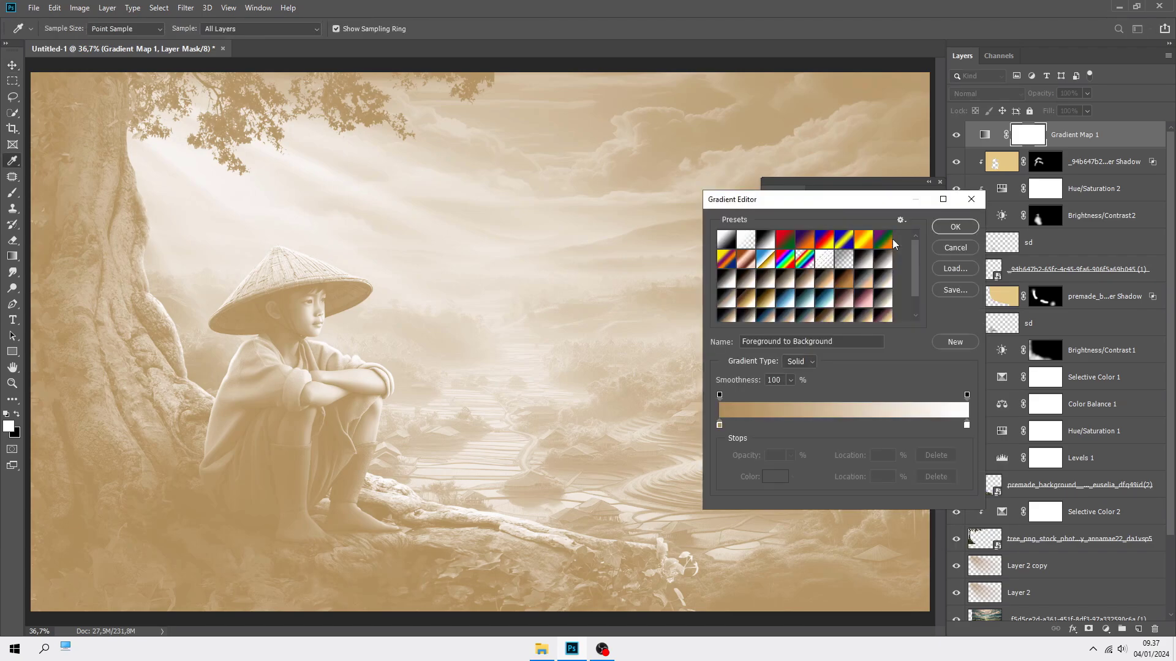
click(768, 299)
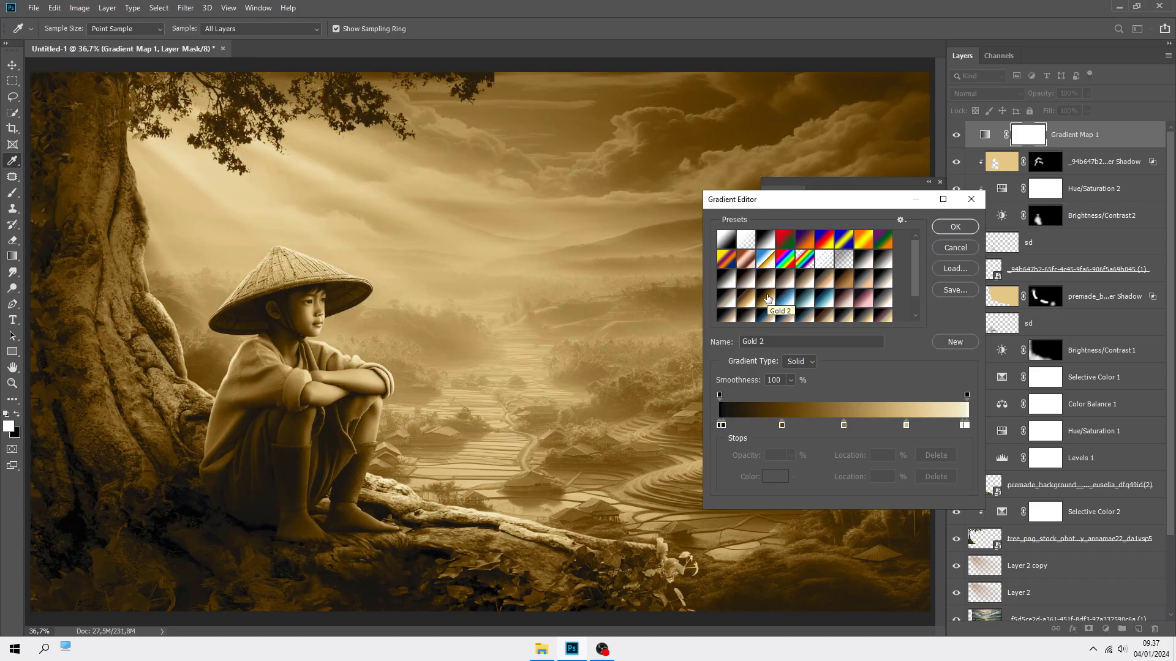
click(956, 228)
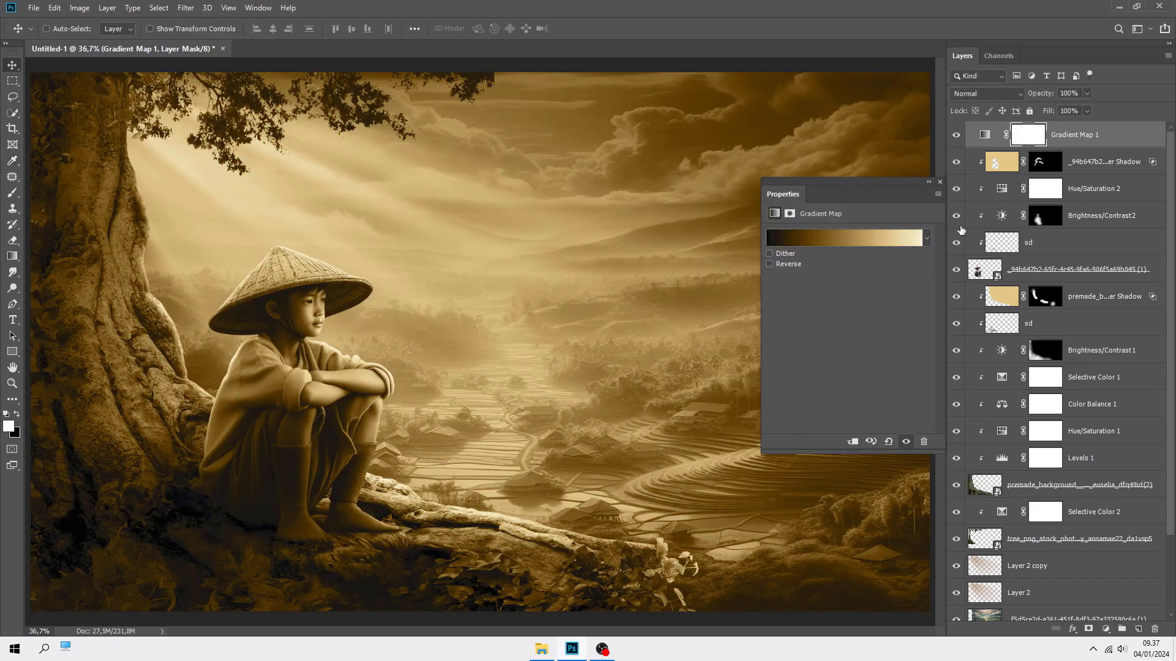
click(939, 182)
Step: Split Gradient Map 1's black Blend If sliders to 0/255 for This Layer and Underlying Layer, and set its opacity to 55%
click(1116, 136)
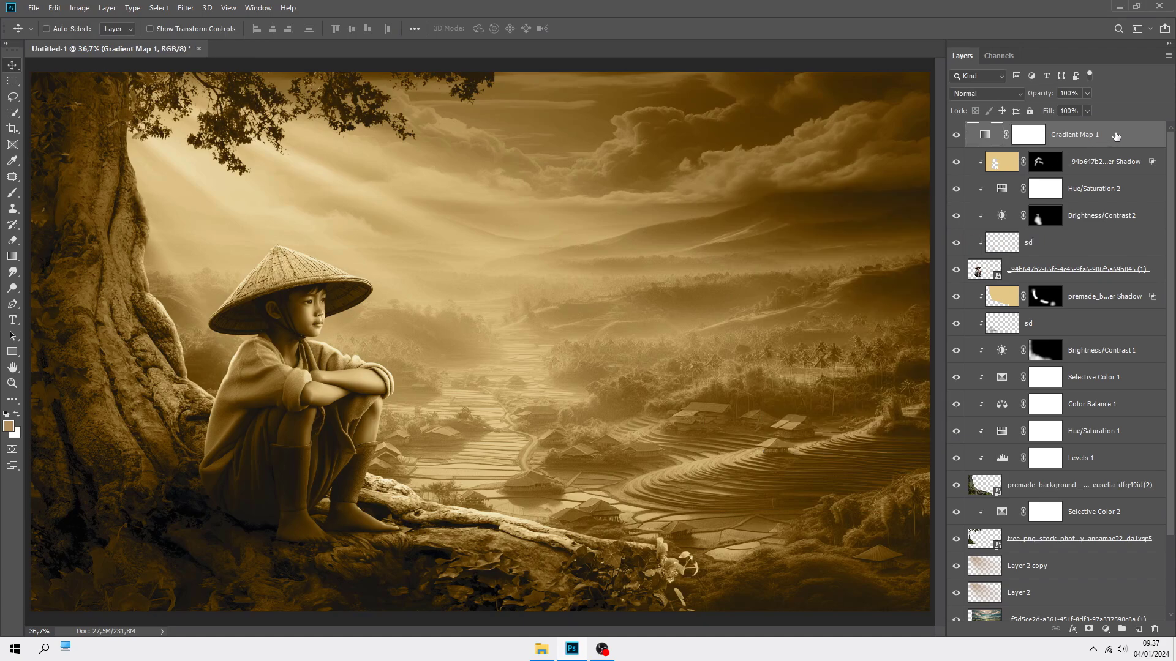
right_click(1121, 132)
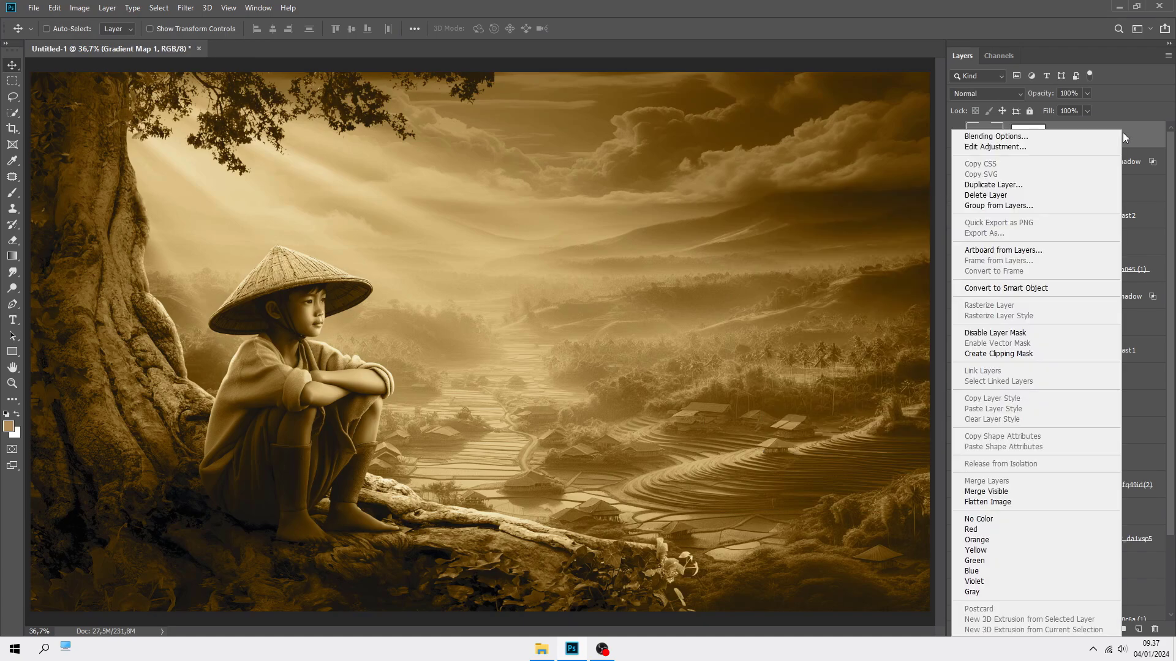
click(1108, 135)
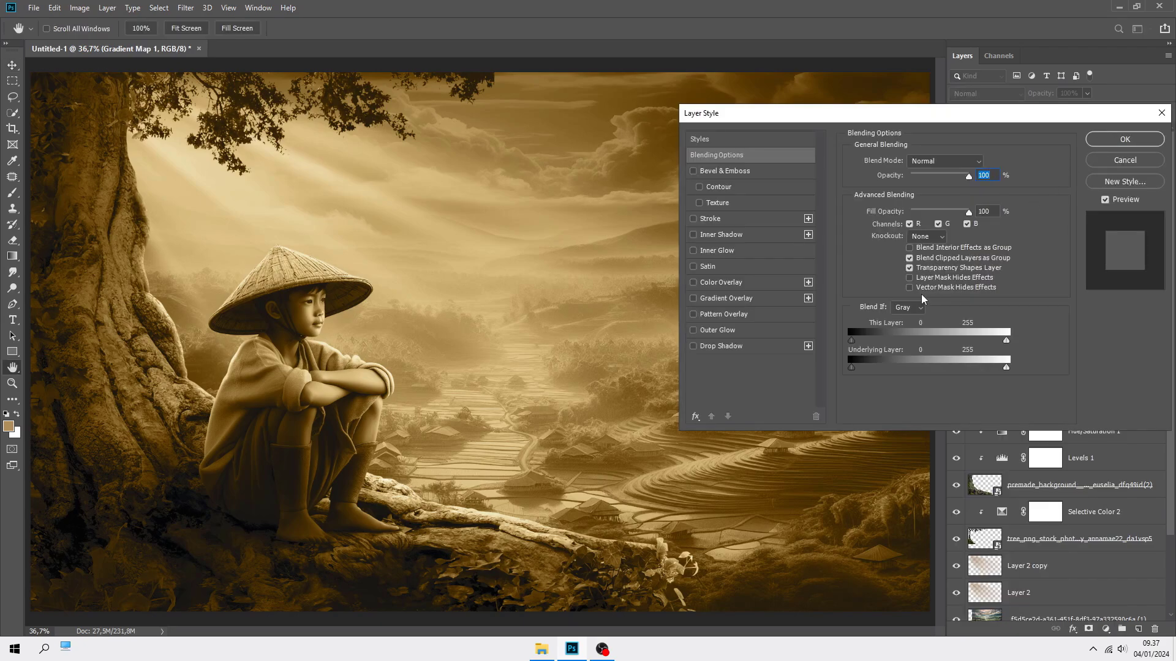
drag(855, 339, 1027, 346)
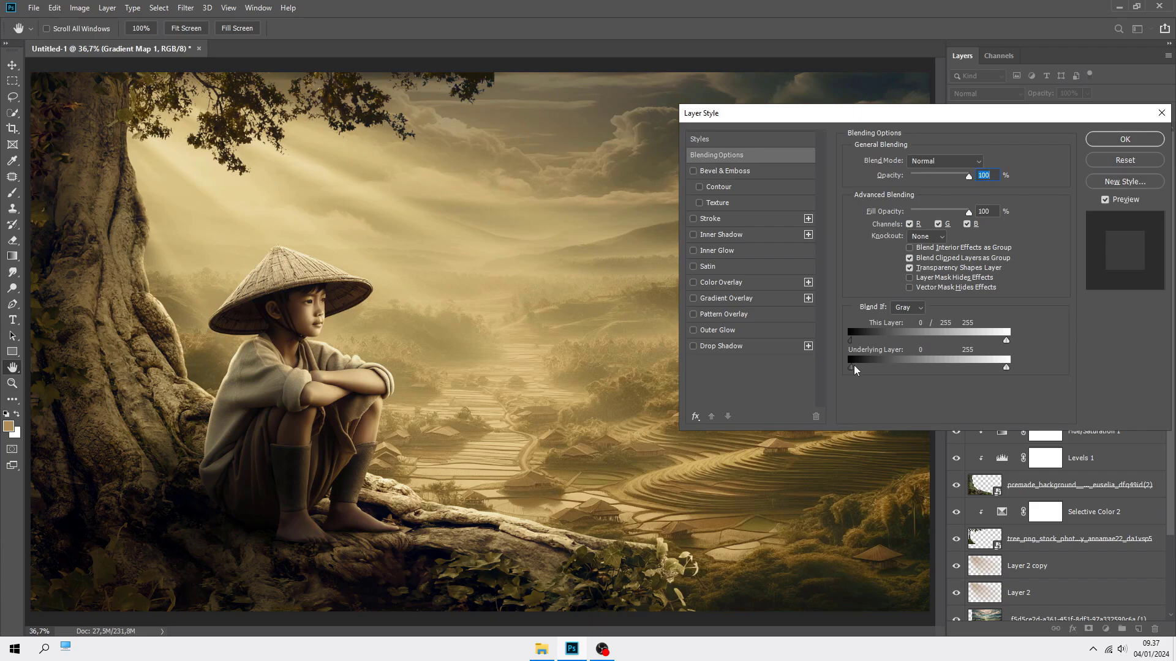
drag(855, 369, 963, 368)
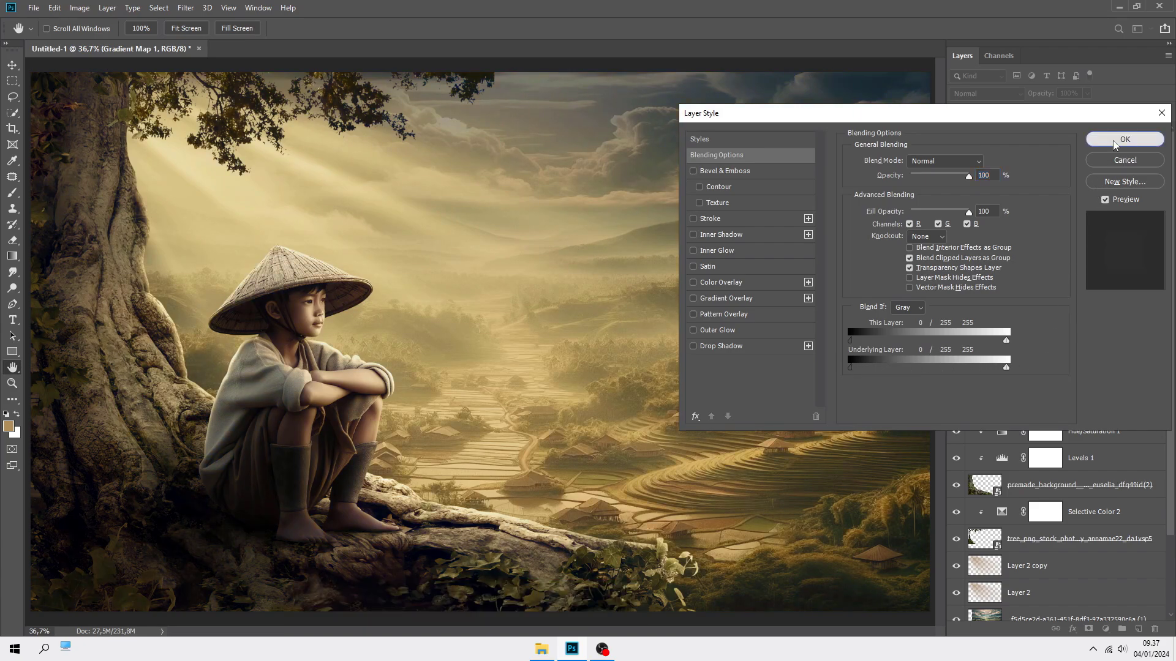
click(1090, 138)
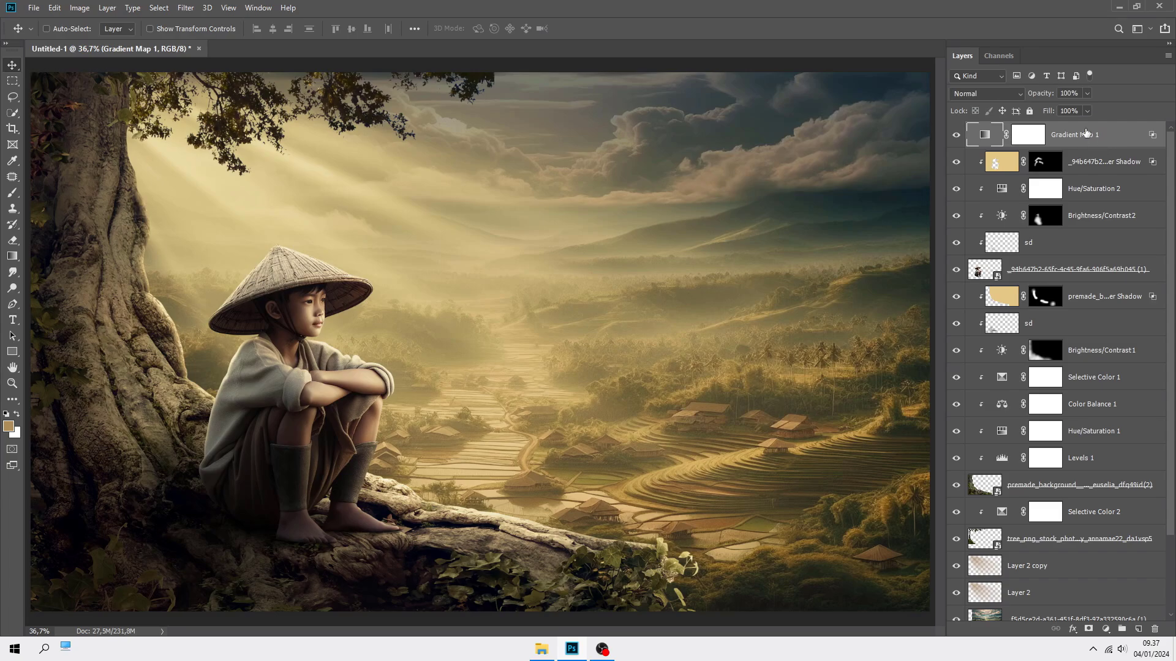
click(1085, 94)
click(1082, 139)
Step: Add a second Gradient Map adjustment layer on top using the black-to-white gradient preset
click(1106, 629)
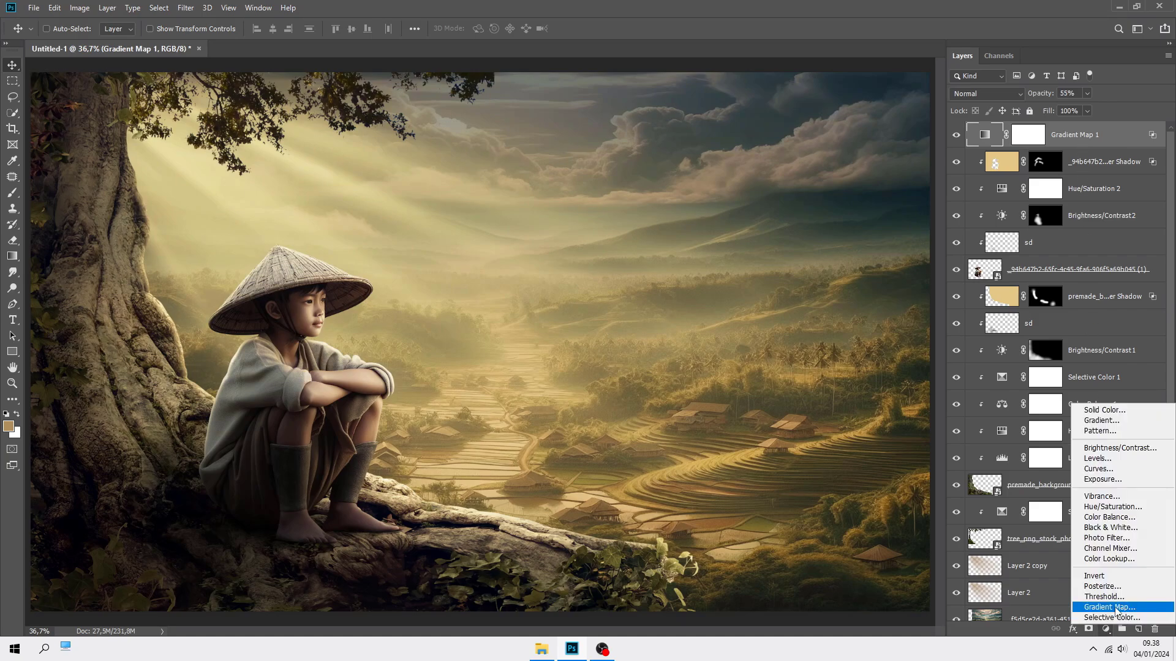
click(1115, 611)
click(927, 239)
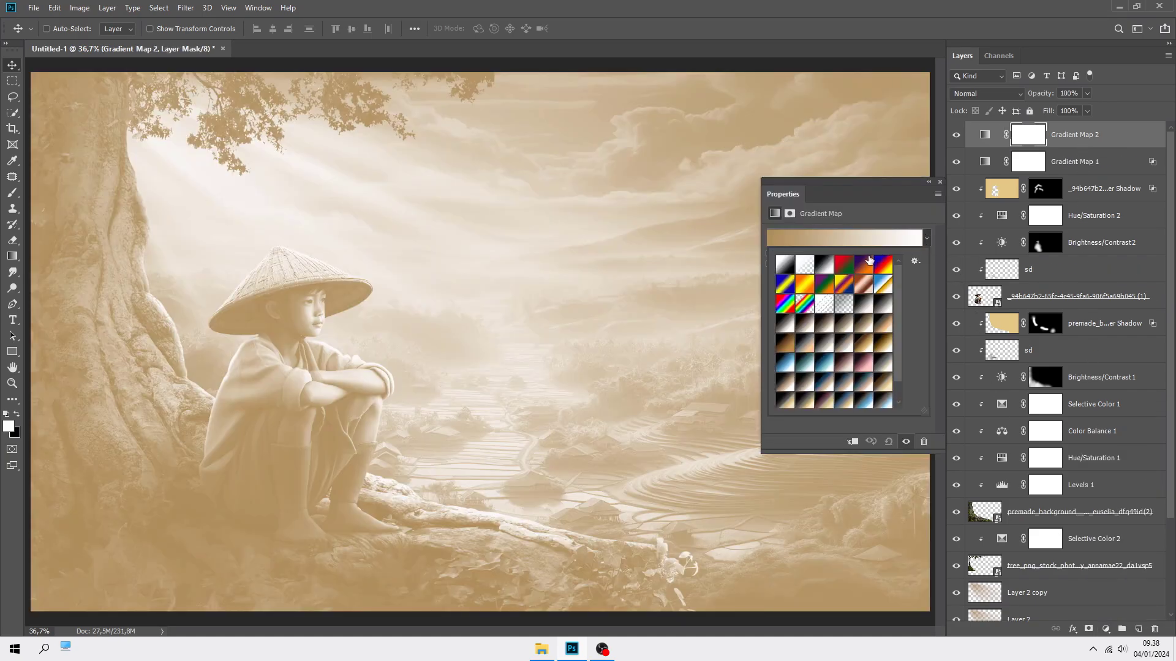
click(824, 267)
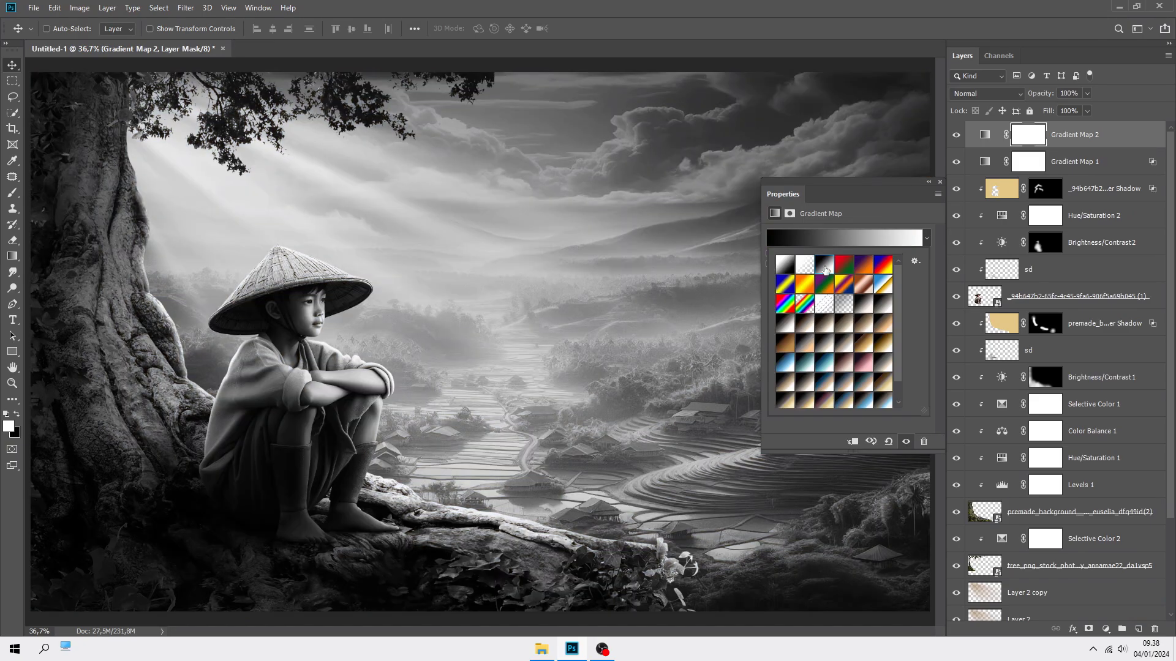
click(861, 209)
click(940, 181)
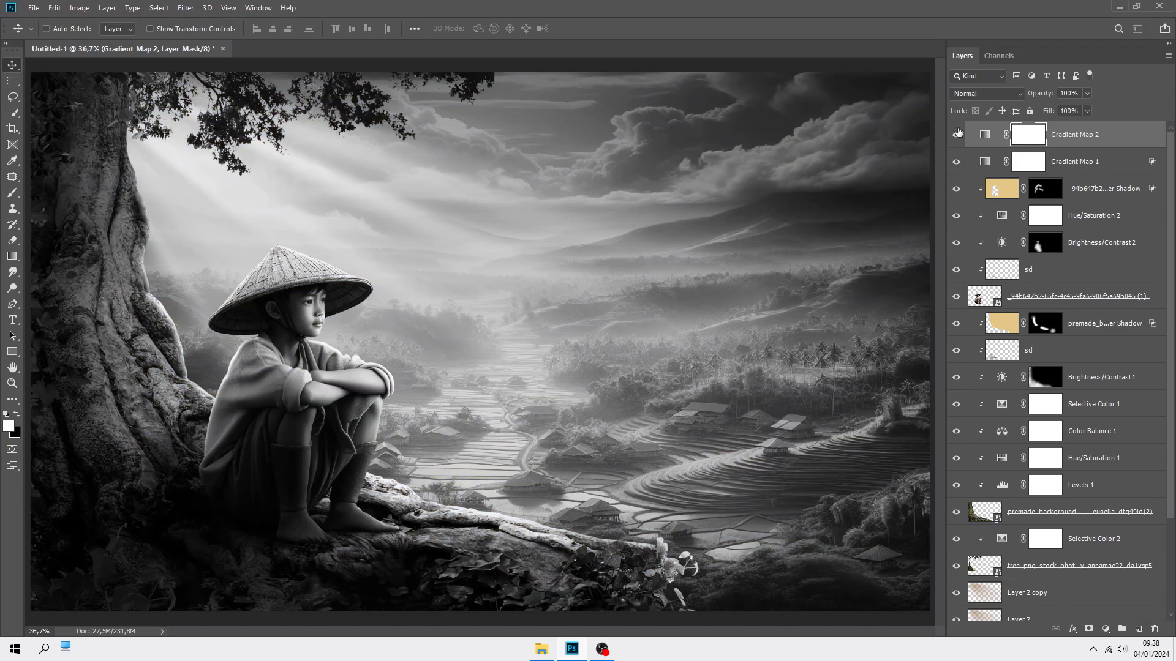
Step: Set Gradient Map 2's blend mode to Soft Light and compare the image with the layer hidden and shown
click(985, 93)
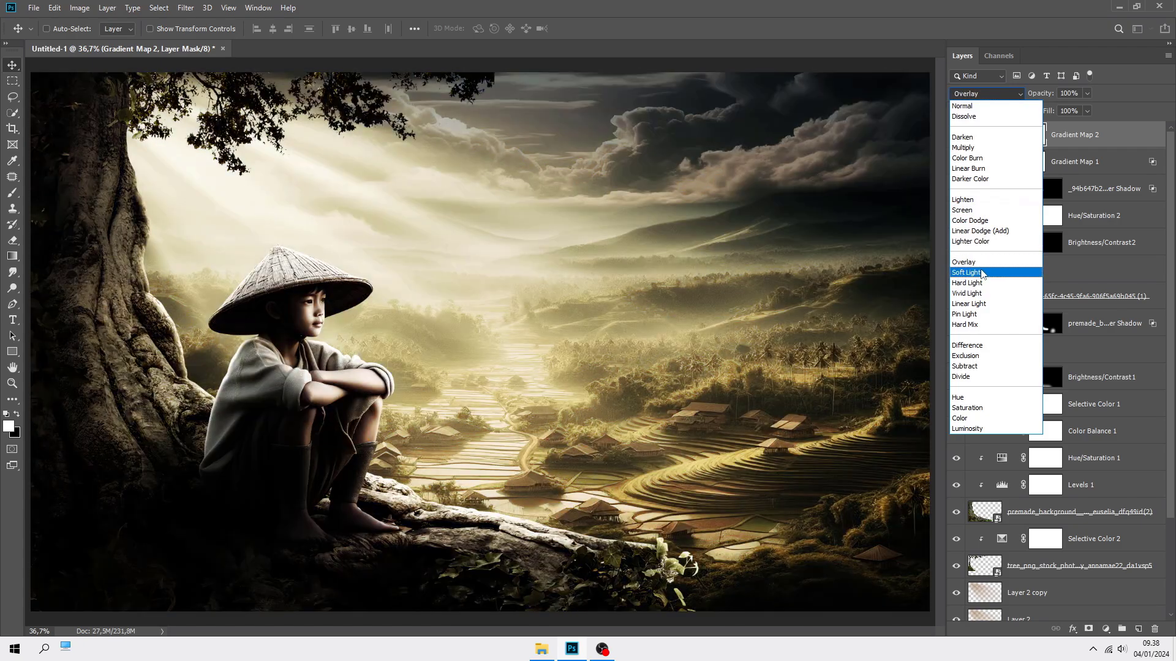
click(982, 272)
click(956, 136)
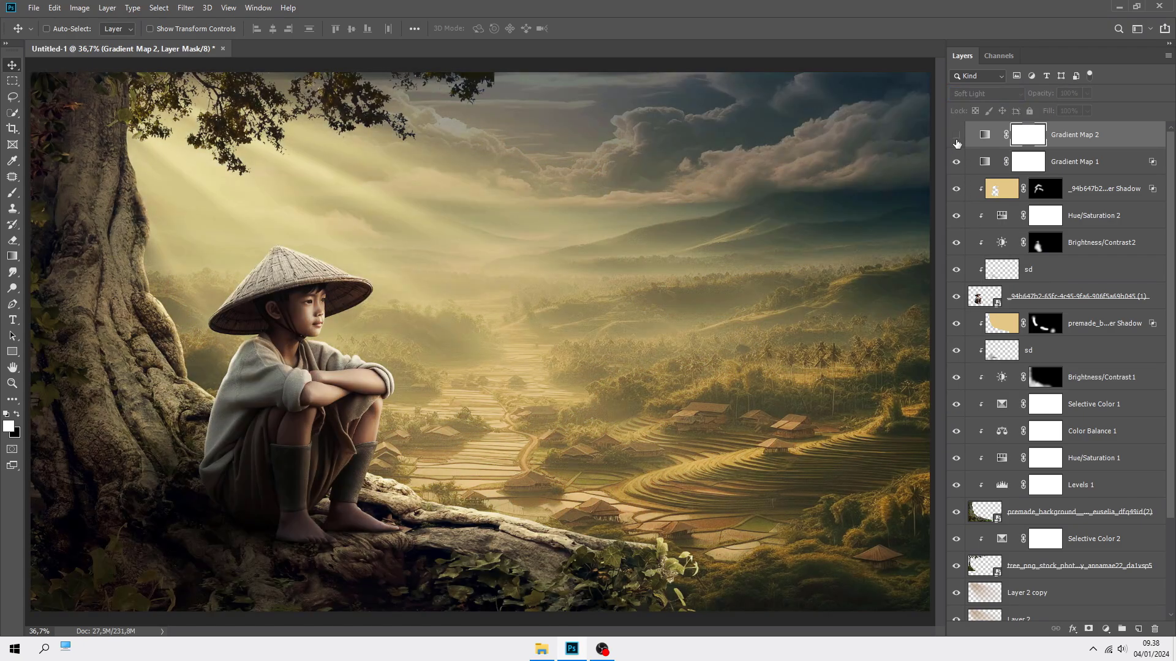
click(956, 136)
Step: Split Gradient Map 2's black Blend If sliders to 0/153 for This Layer and 0/69 for Underlying Layer
right_click(1108, 134)
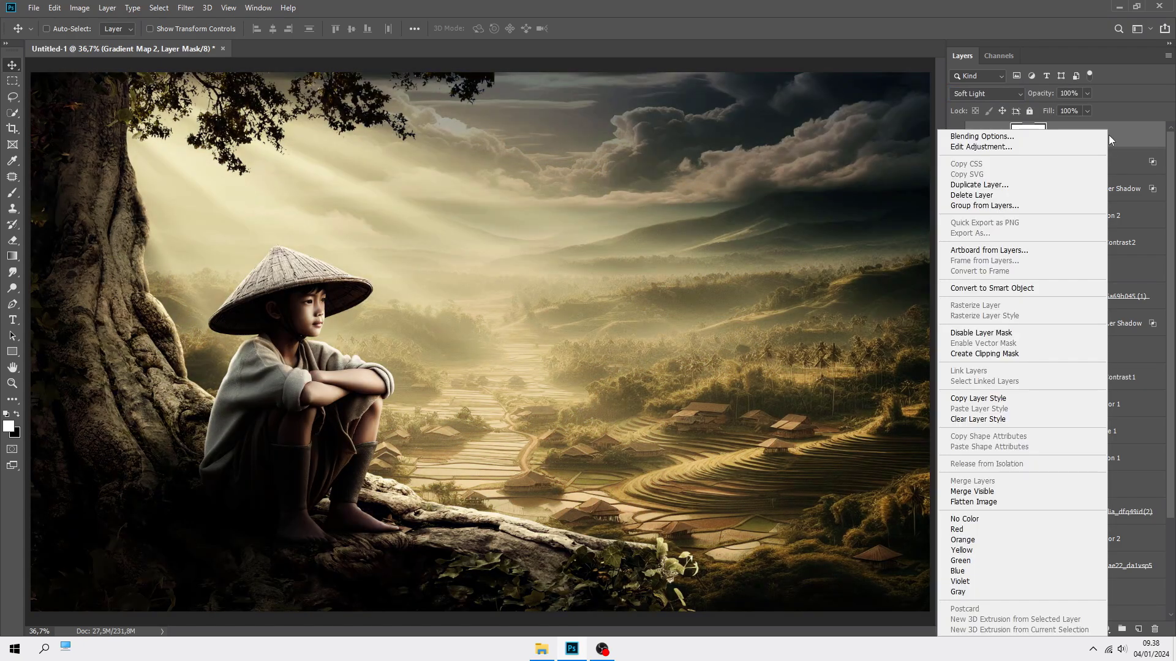
click(1049, 135)
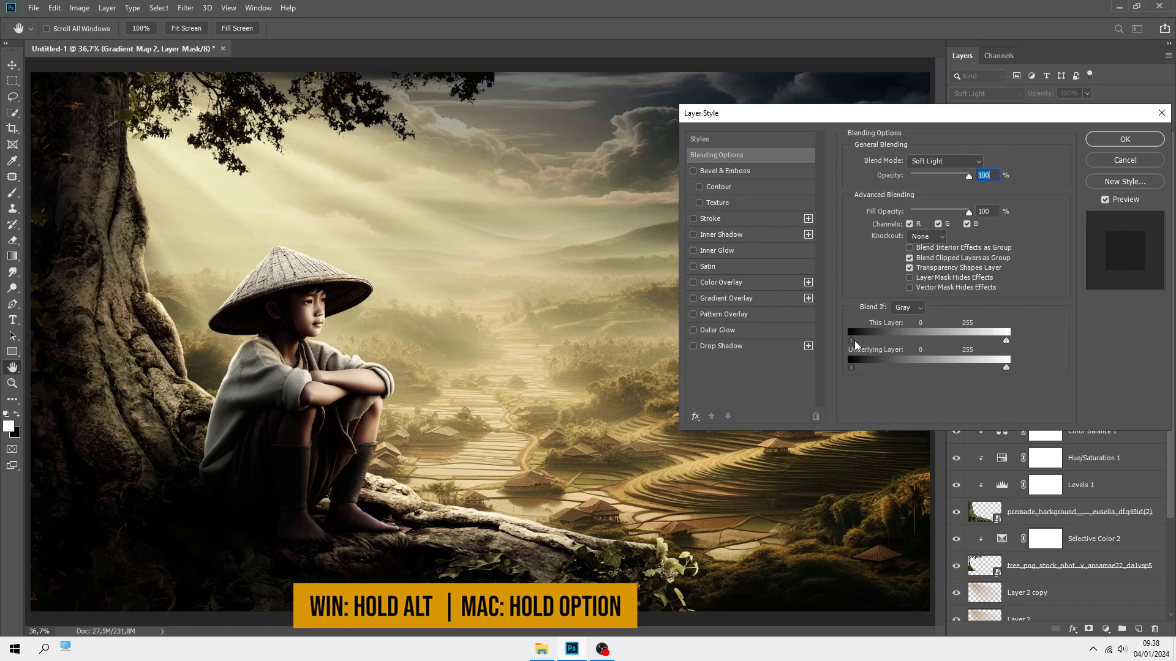
drag(854, 340, 930, 341)
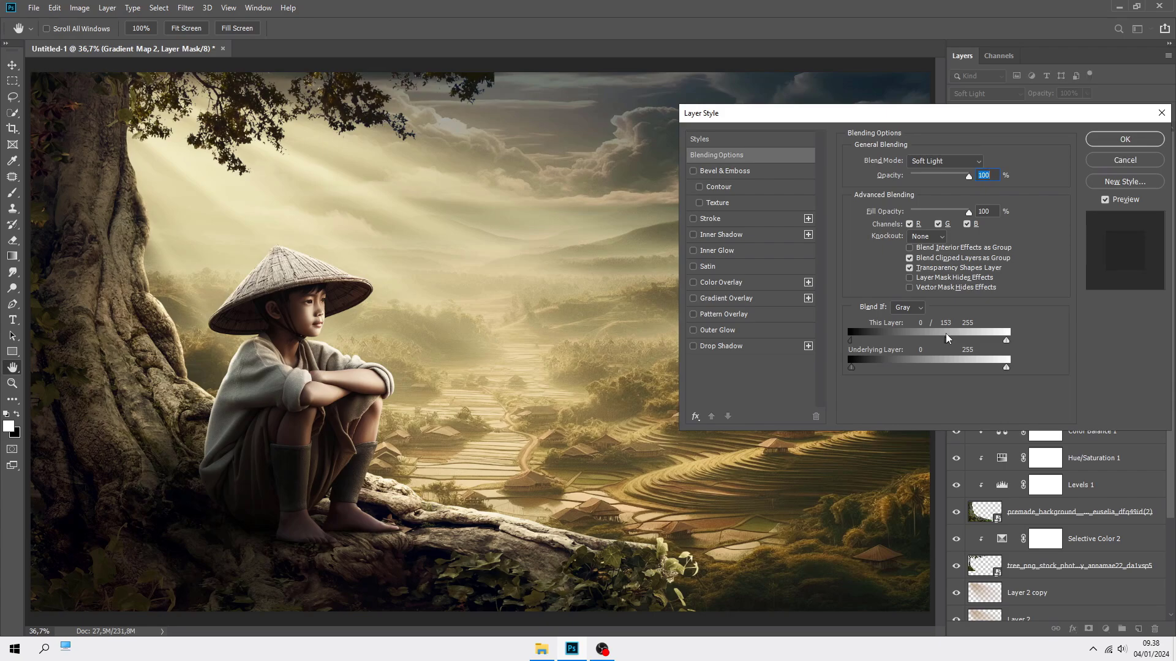
key(alt)
drag(853, 370, 898, 368)
Step: Split Gradient Map 2's white Blend If sliders to 0/255 for both layers, apply, and compare the image with and without it
key(alt)
drag(1005, 341, 843, 343)
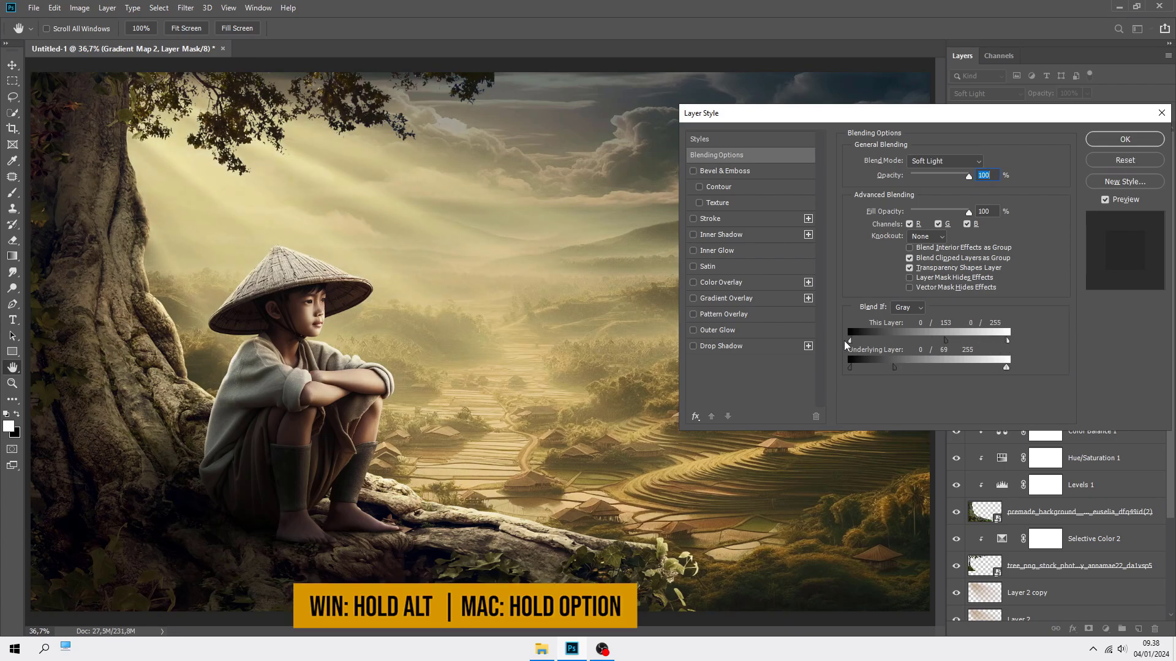
drag(1006, 368, 832, 368)
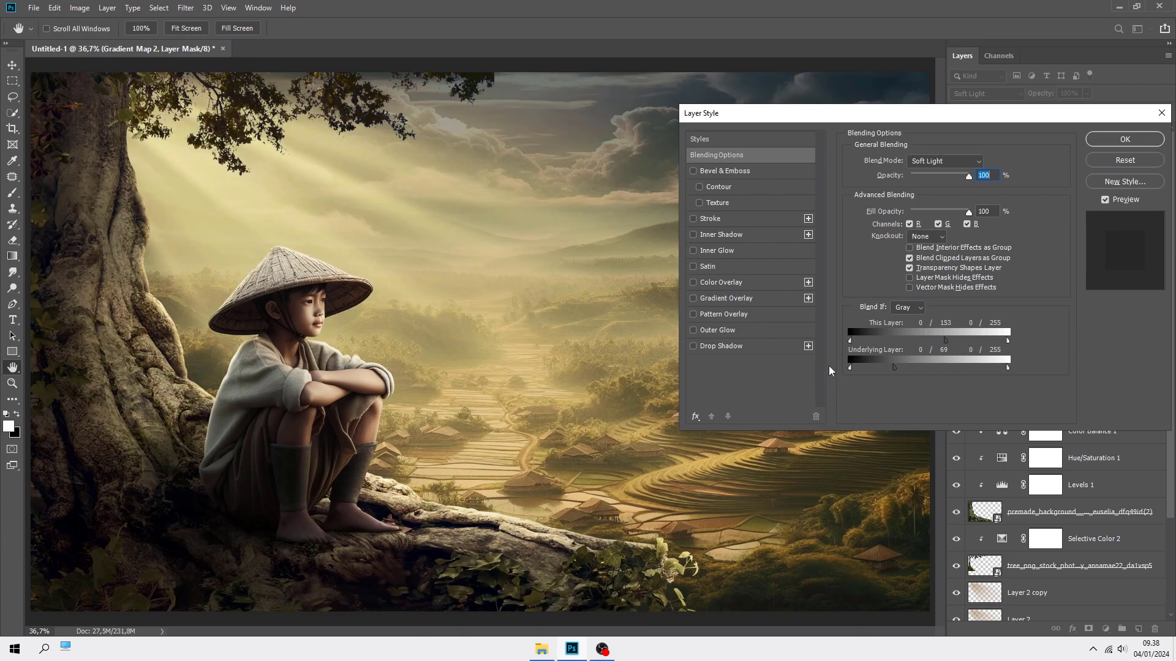
click(1095, 141)
click(956, 137)
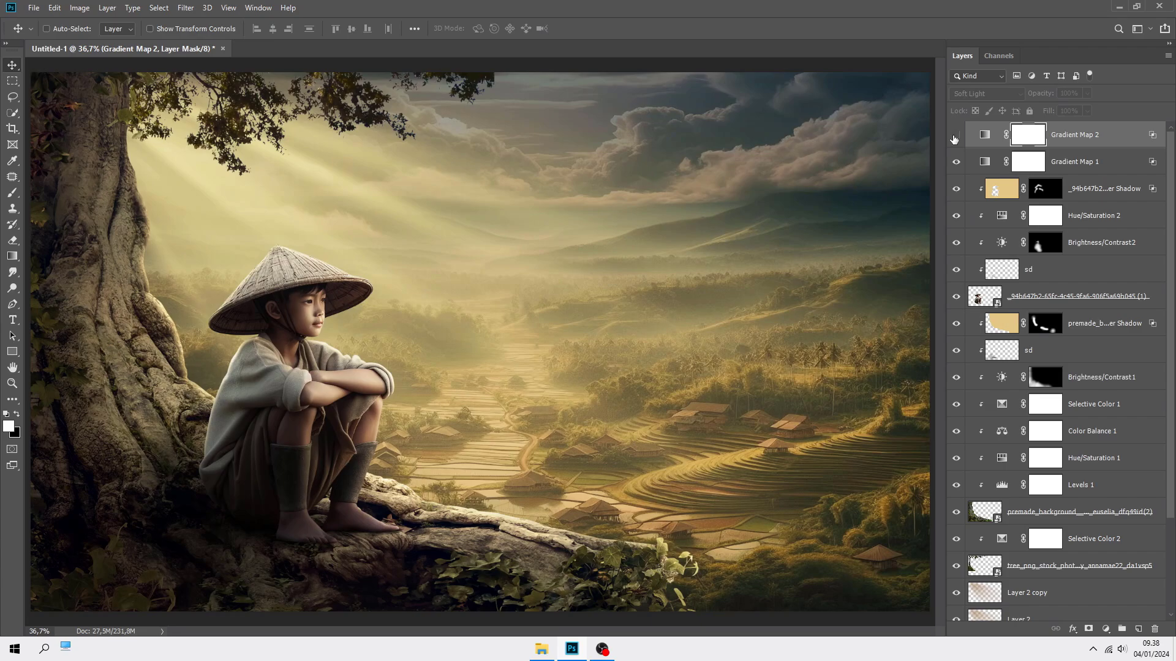
click(955, 137)
Step: Duplicate Gradient Map 2 and set the copy to Overlay blend mode at 49% opacity
click(1102, 142)
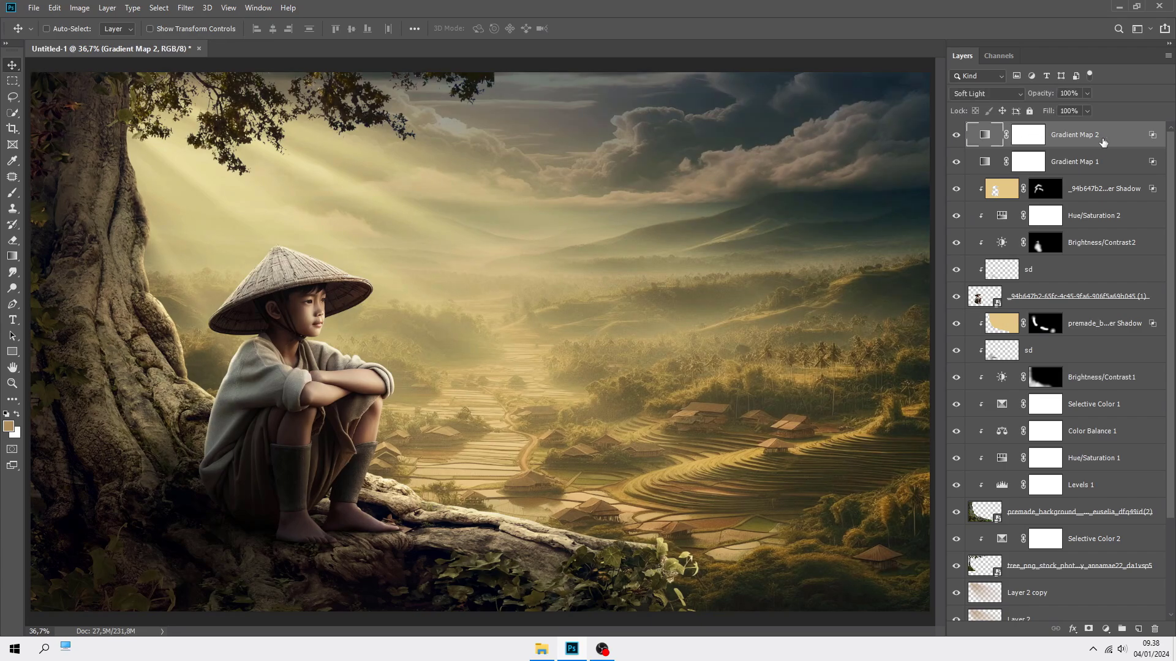
key(ctrl+j)
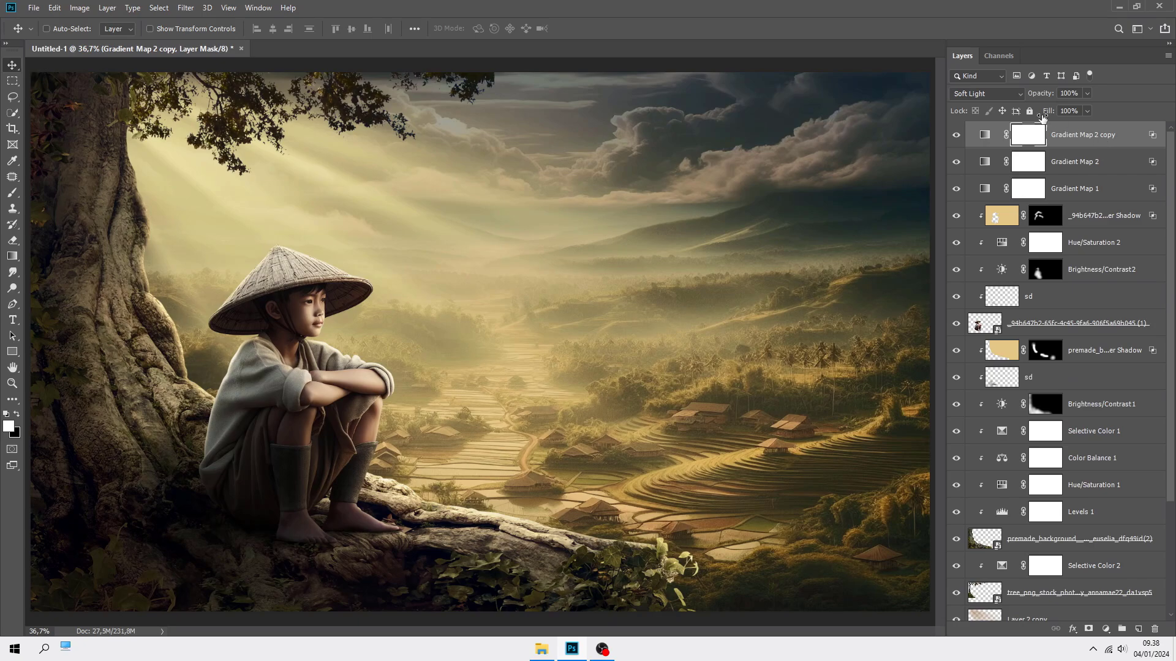
click(986, 93)
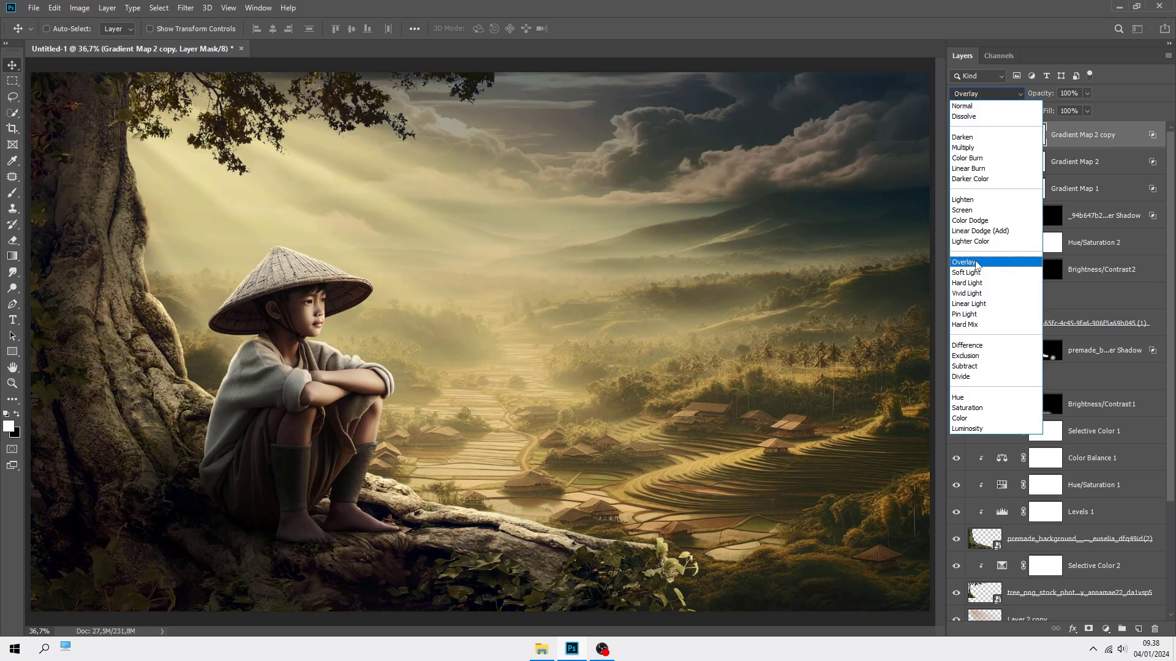
click(975, 261)
click(1107, 136)
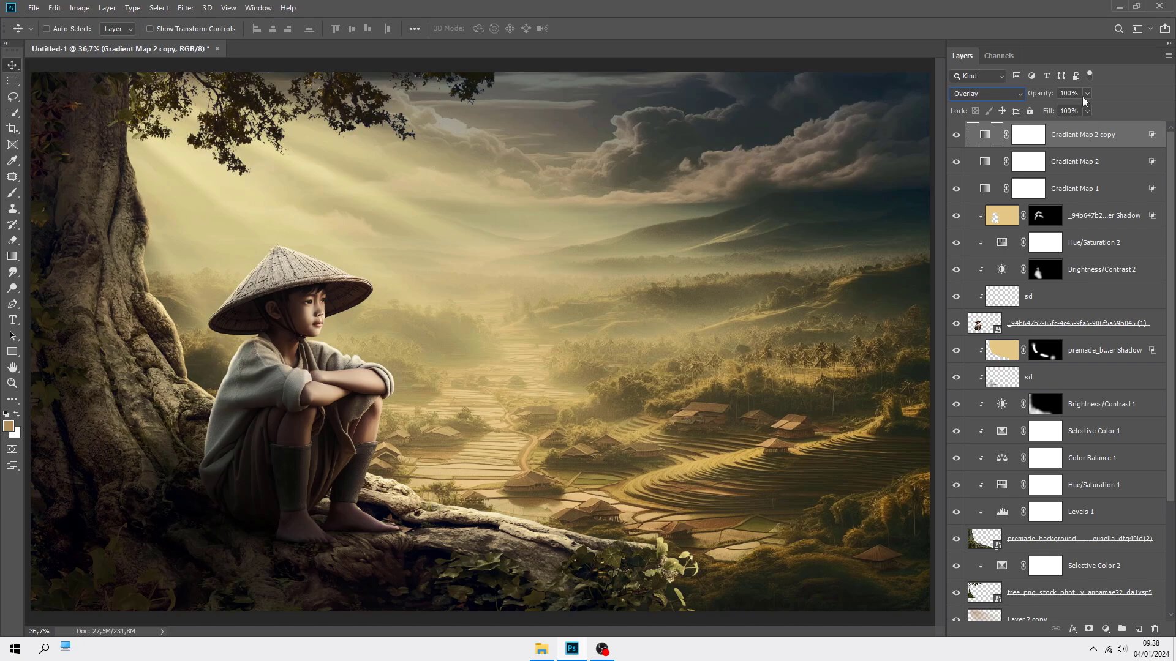
click(1086, 94)
click(1109, 134)
scroll(648, 371, down, 5)
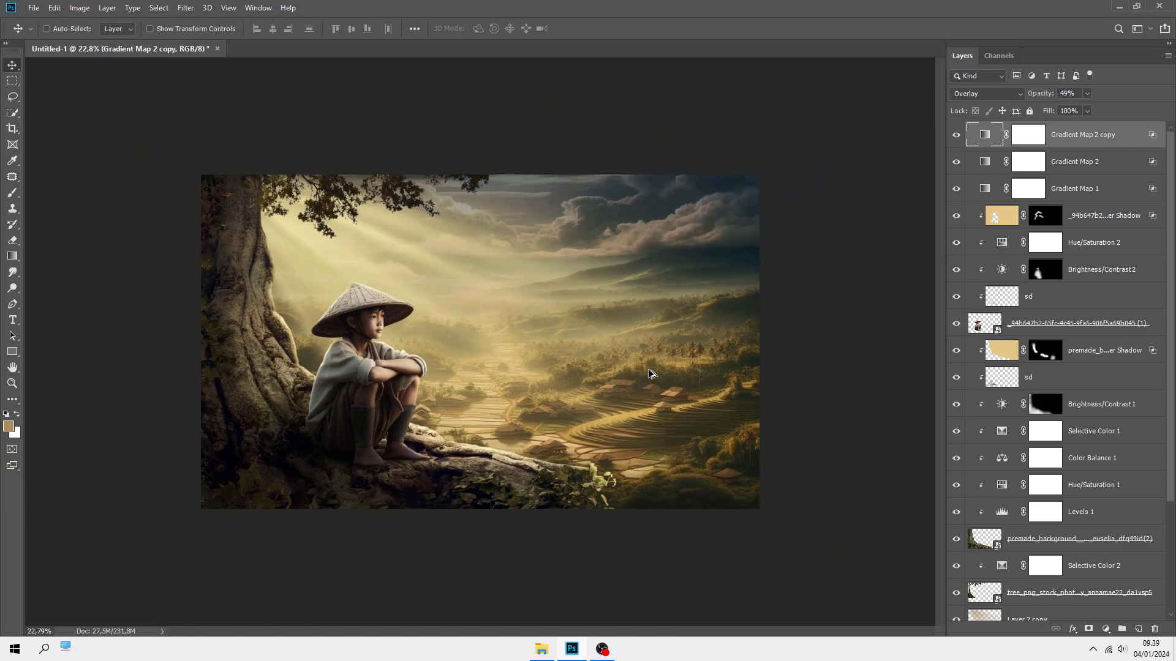